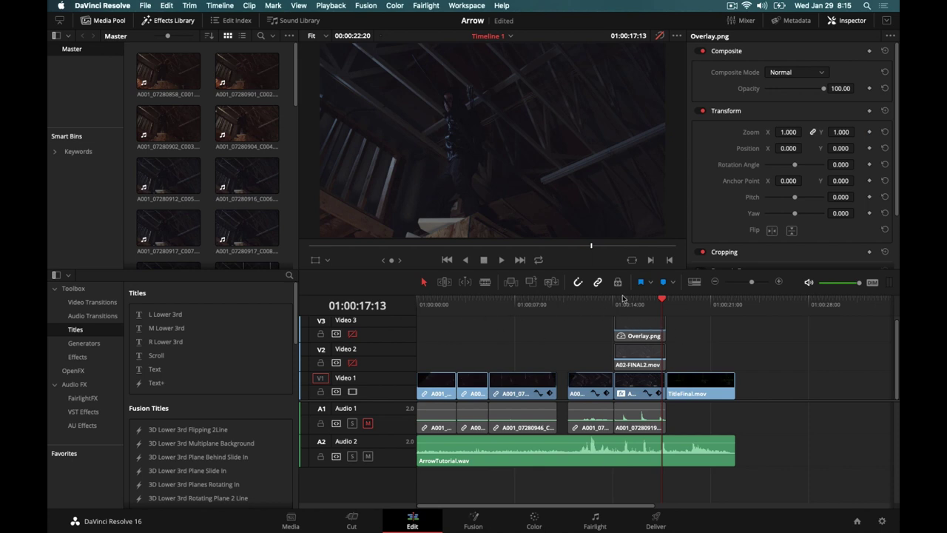
- Play back the timeline shot beneath Overlay.png, starting from 01:00:14:03
click(613, 308)
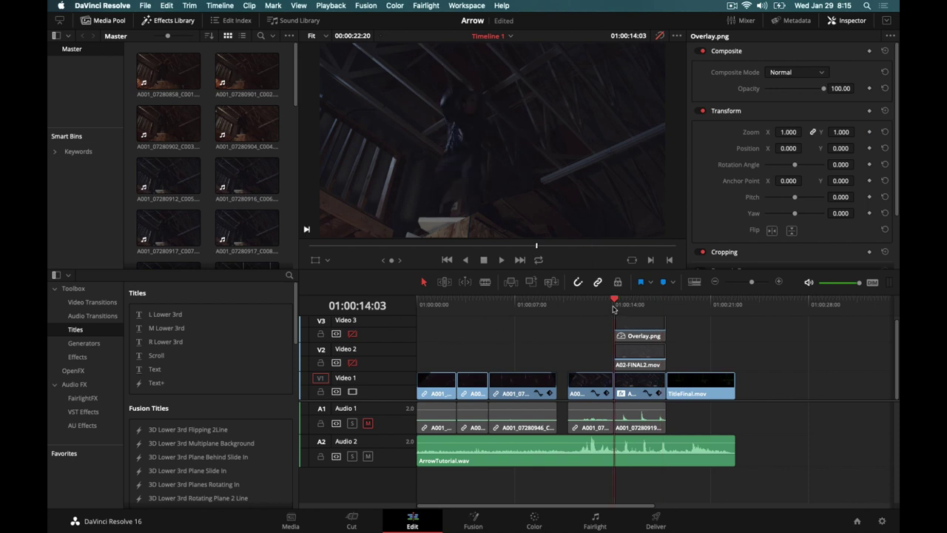
key(space)
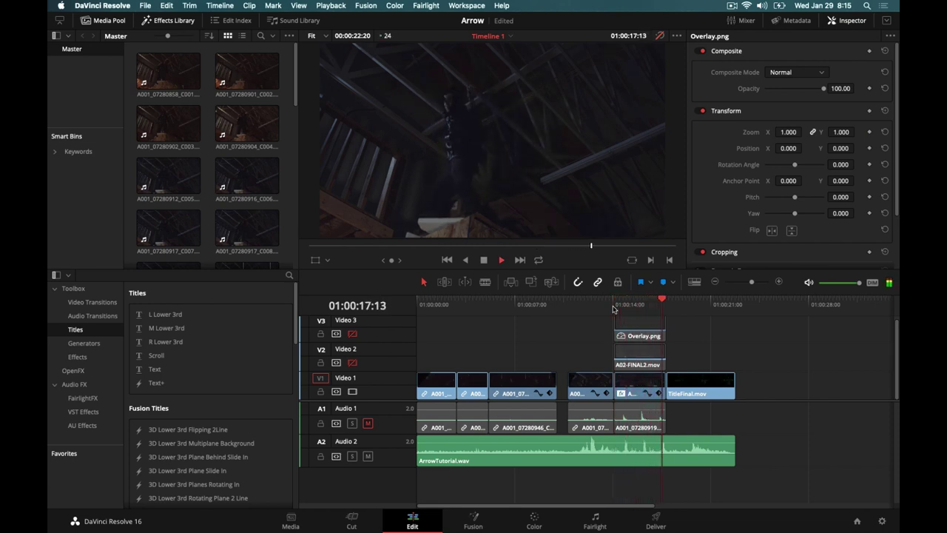
key(space)
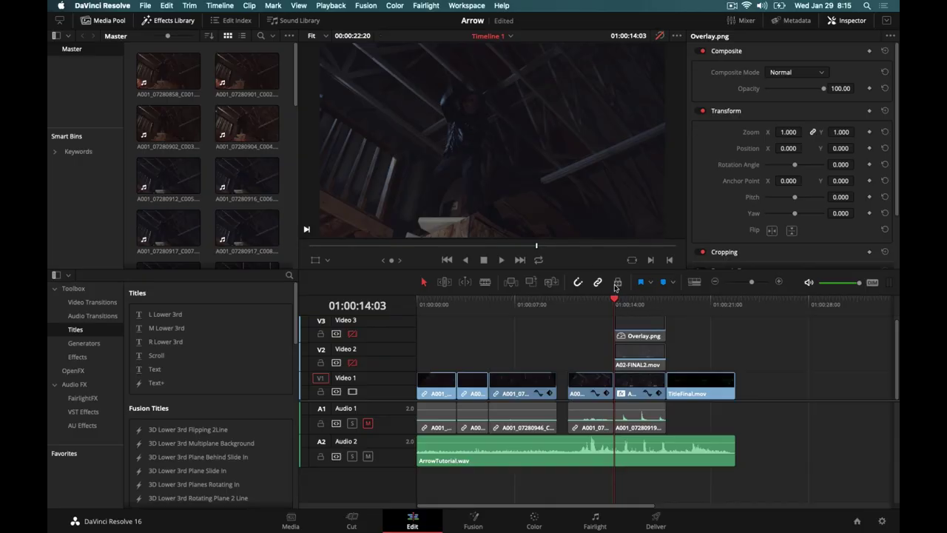
key(space)
key(space)
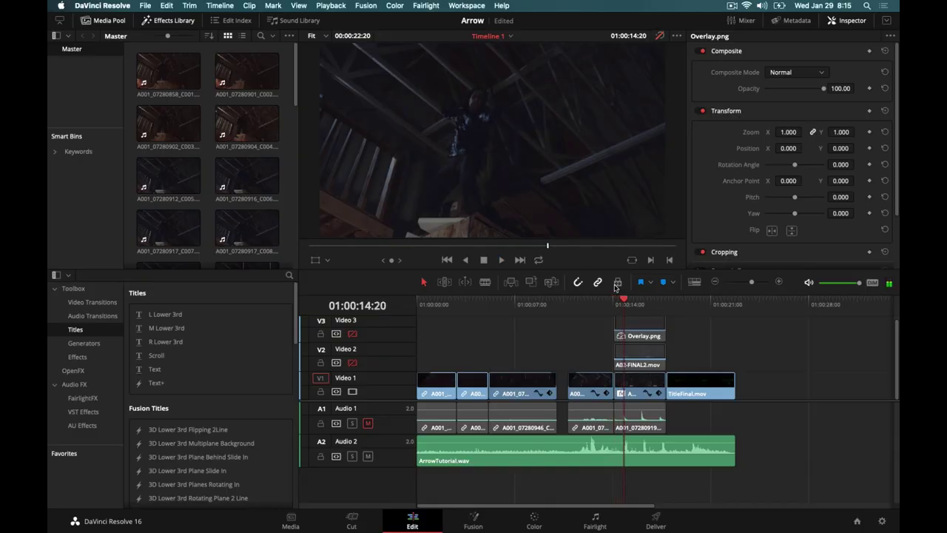
- Step back frame by frame to 01:00:14:11, review the shot full screen, and return to the edit view
key(Left)
key(Left)
key(Left)
key(Left)
key(Left)
key(Left)
key(Left)
key(Left)
key(Left)
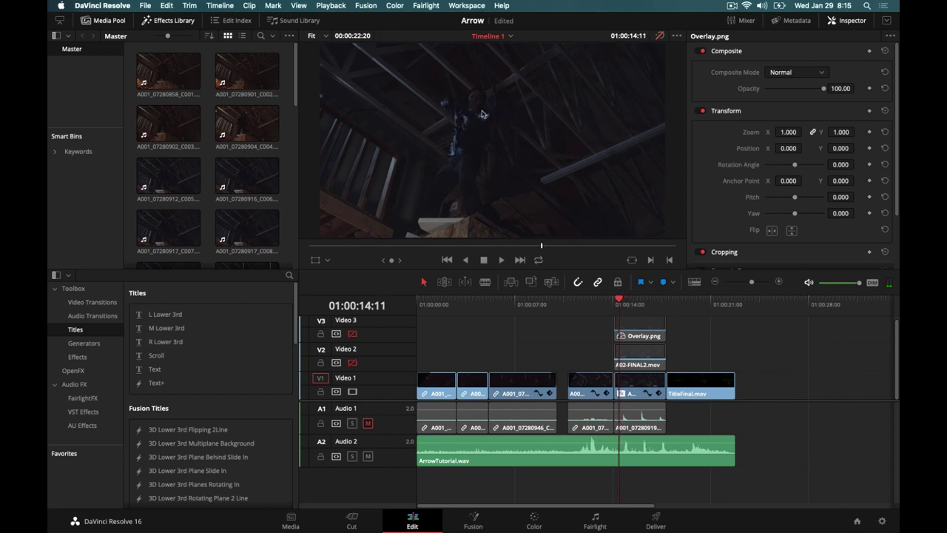
key(super+shift+f)
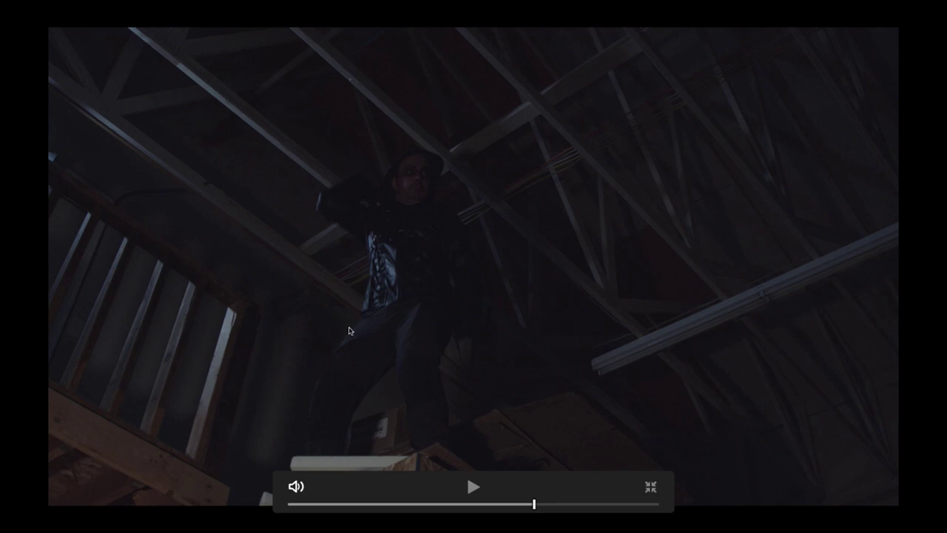
key(Escape)
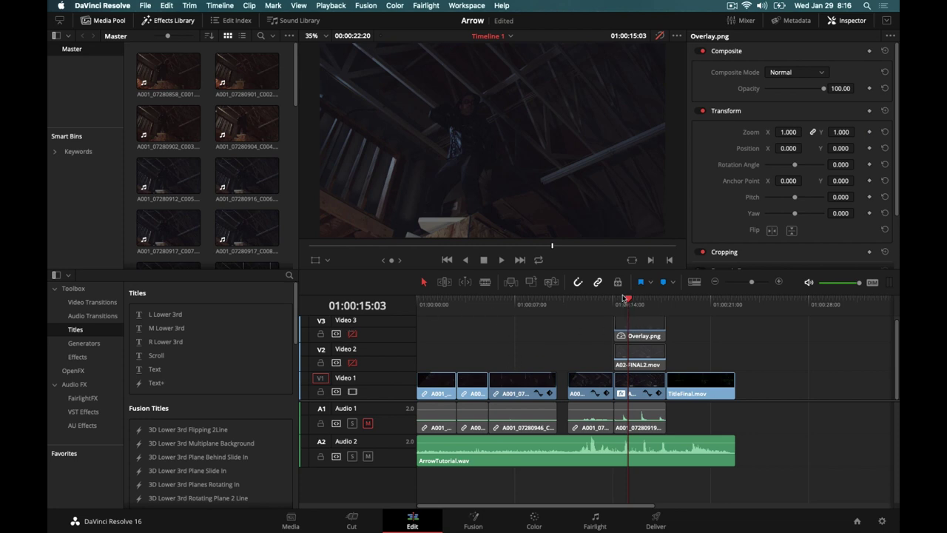
- Grab a still of the shot at 01:00:15:14 on the Color page
drag(627, 303, 633, 303)
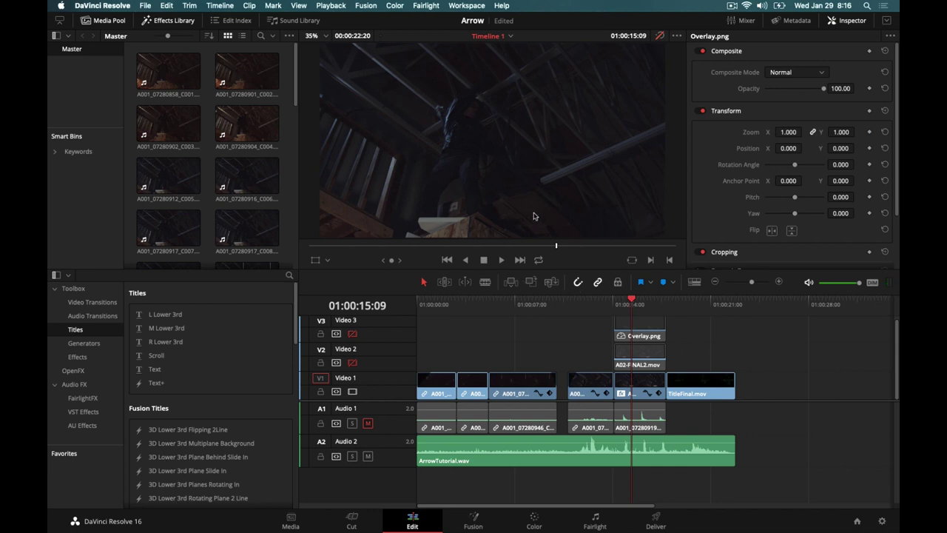
click(535, 520)
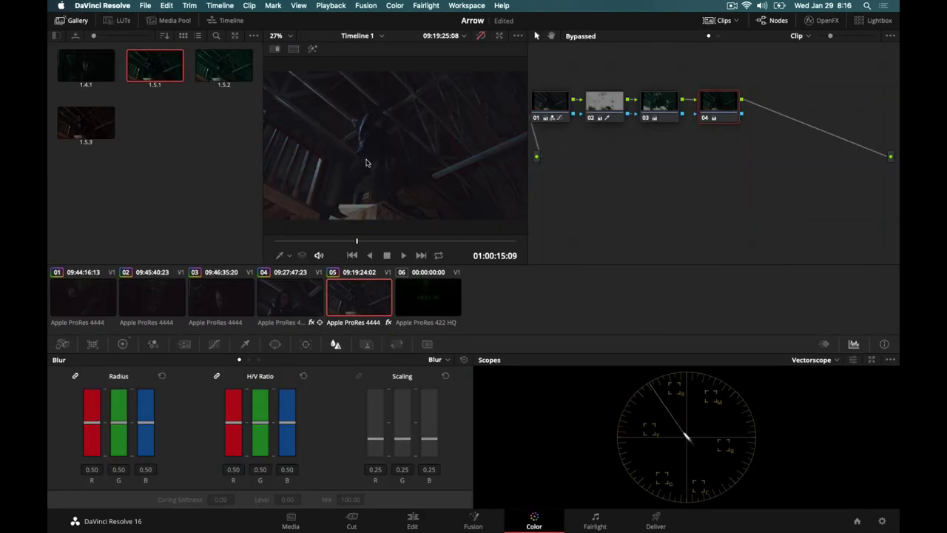
drag(357, 242, 370, 243)
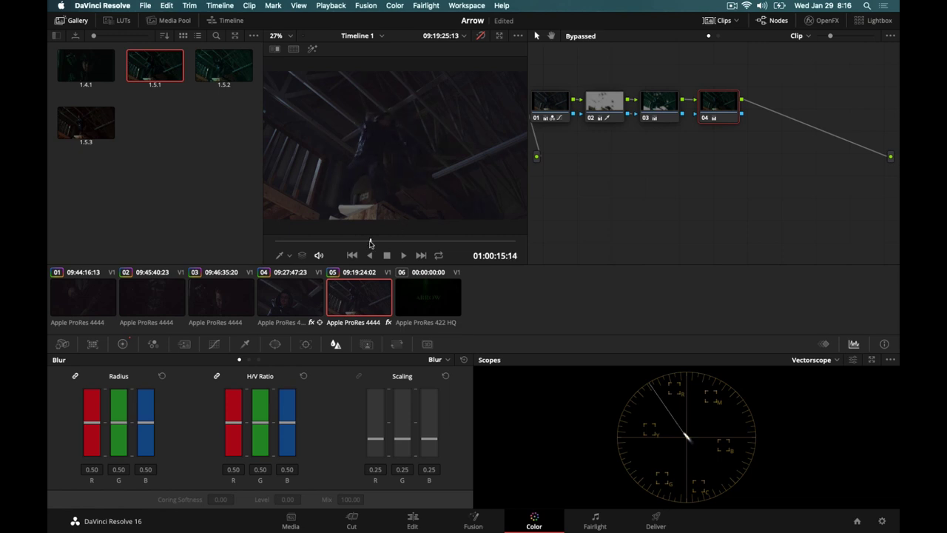
right_click(381, 170)
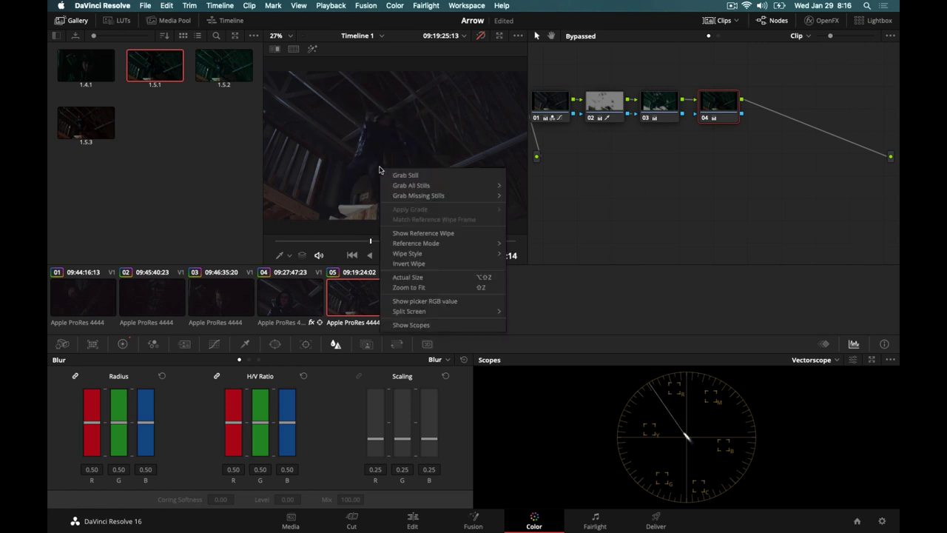
click(405, 174)
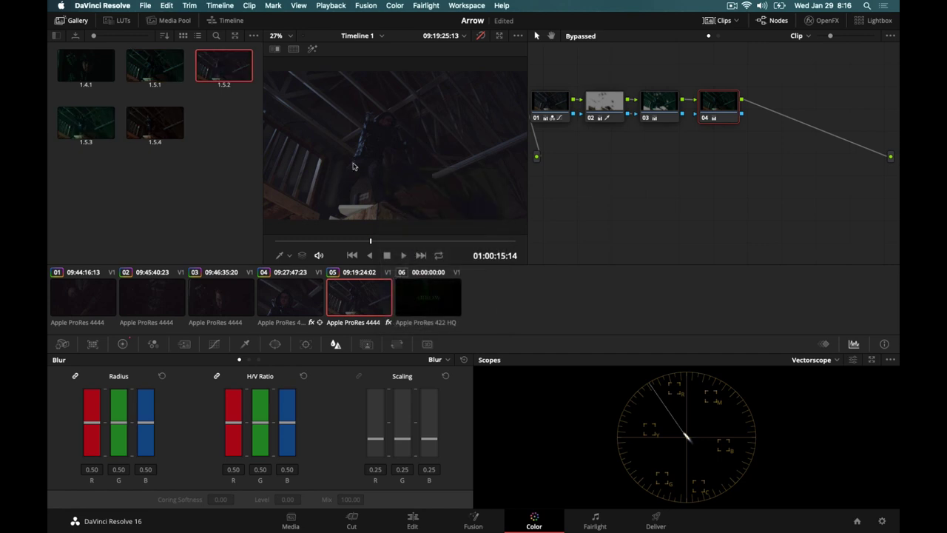
- Export the newly grabbed still to the Desktop as a JPEG file named Arrow-Camera-Track
right_click(212, 72)
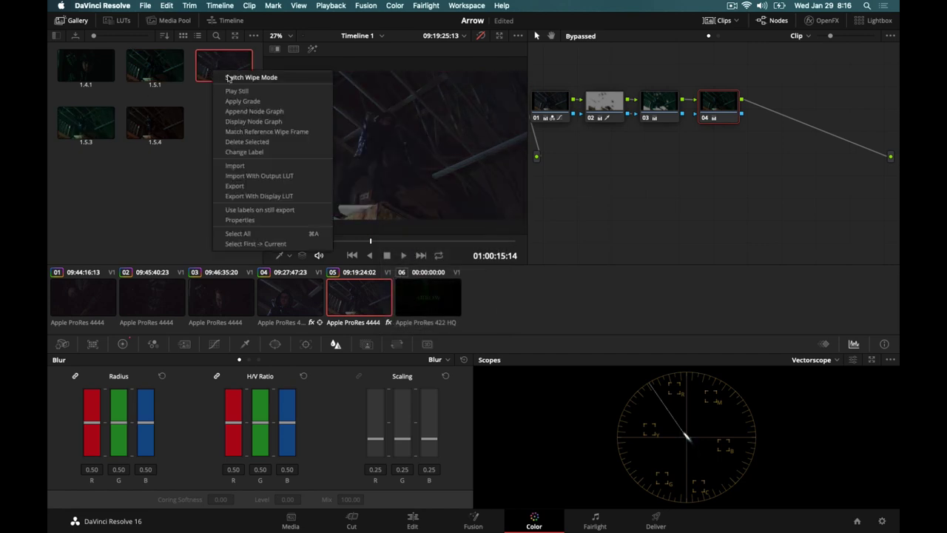
click(235, 186)
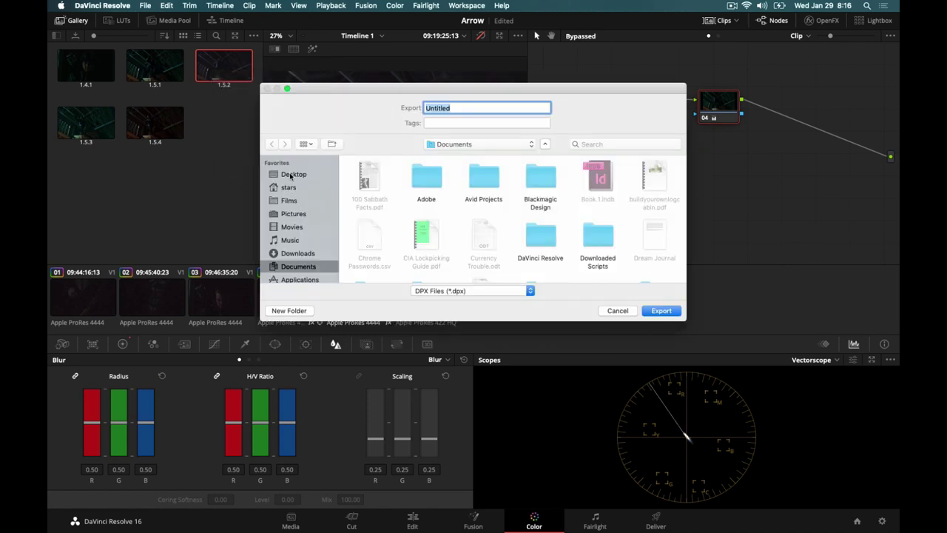
click(292, 175)
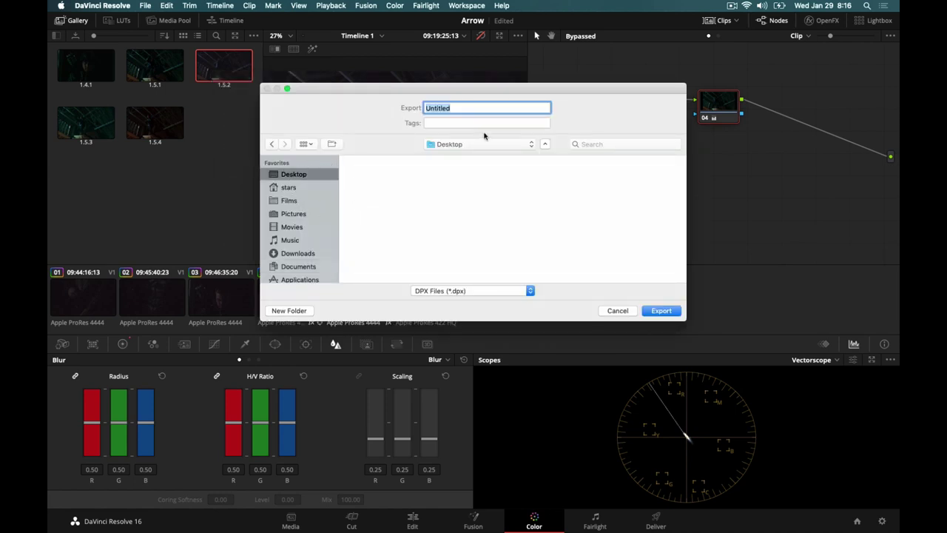
text(Arrow-Camera-Track)
click(527, 292)
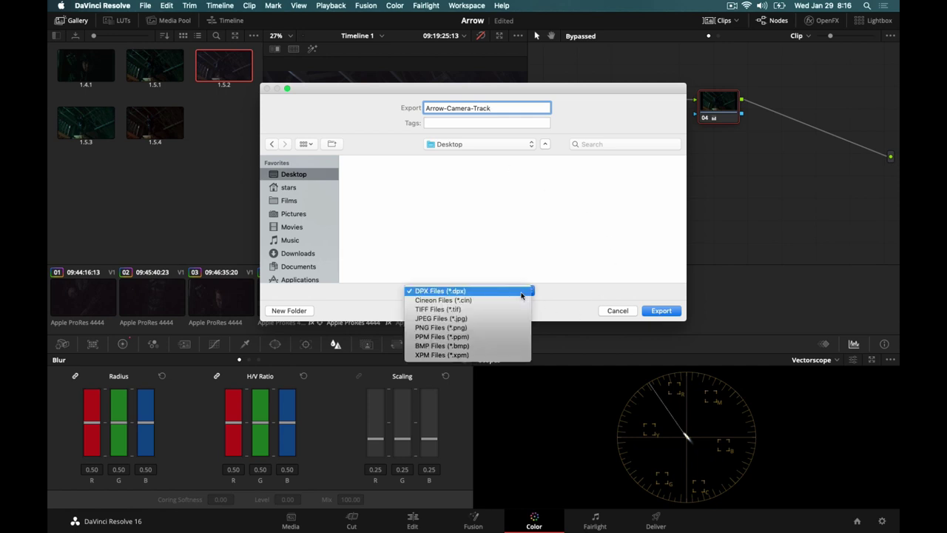
click(504, 318)
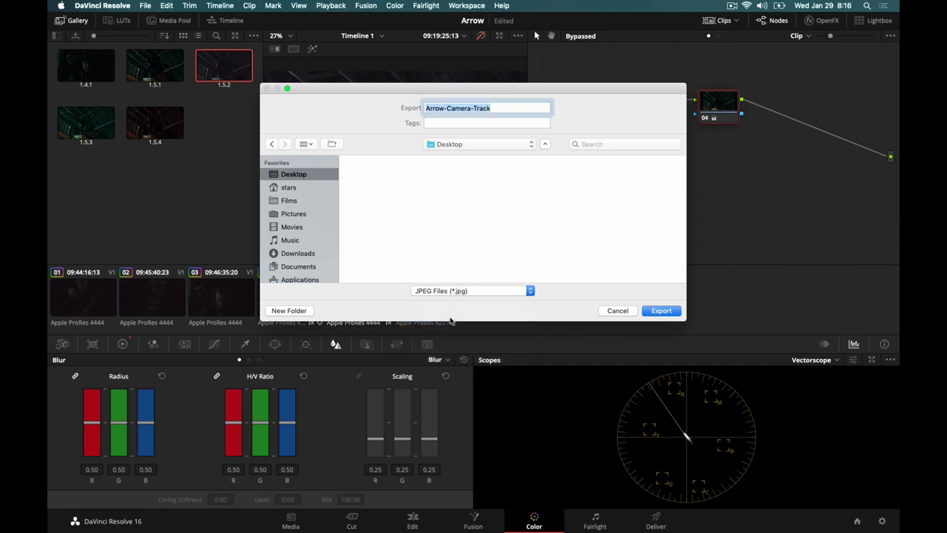
click(654, 316)
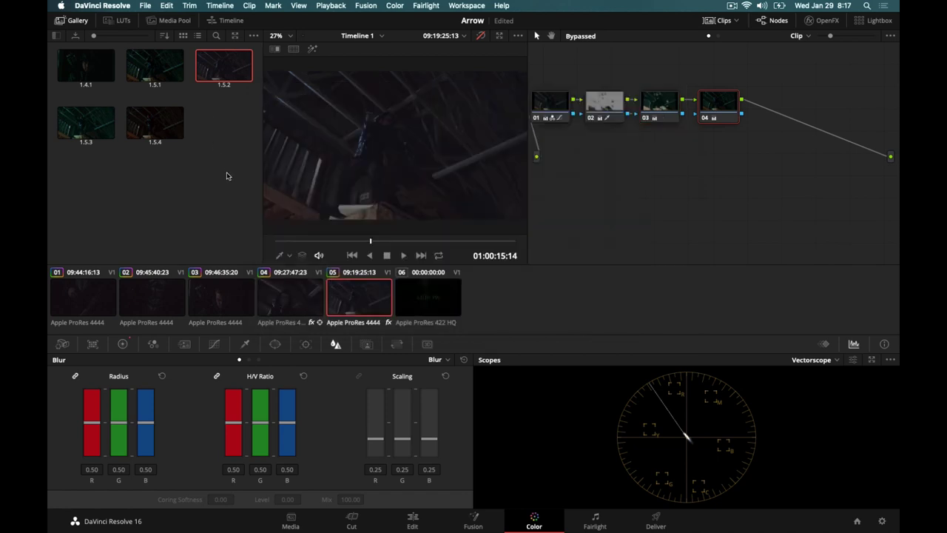
- Switch to Firefox and review the fSpy download and Blender import information, plus the Blend Swap page for the Bow and Arrows model
key(super+Tab)
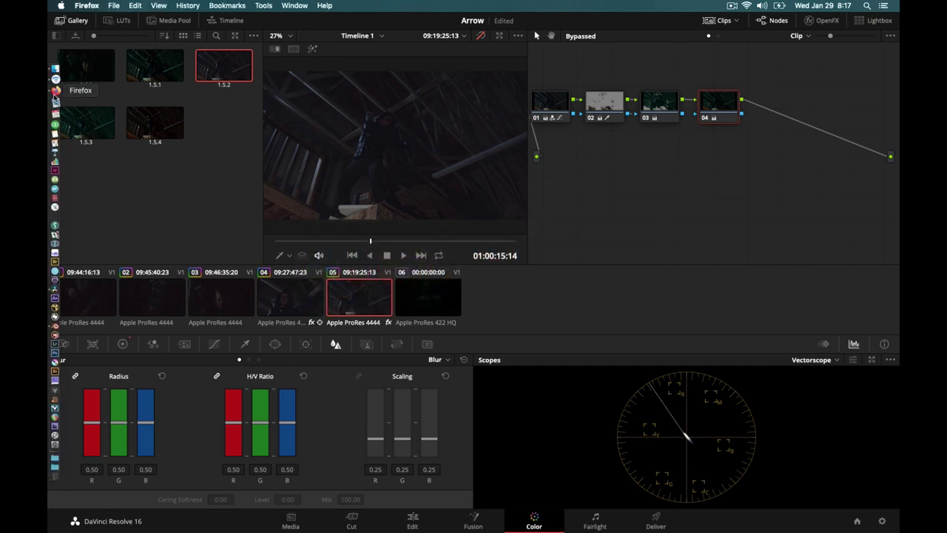
click(55, 92)
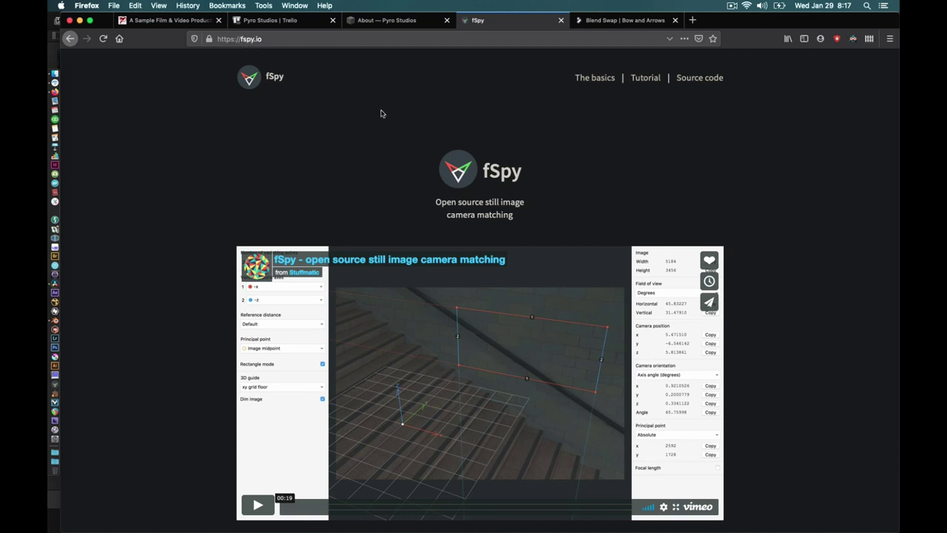
scroll(407, 186, down, 5)
scroll(518, 211, up, 3)
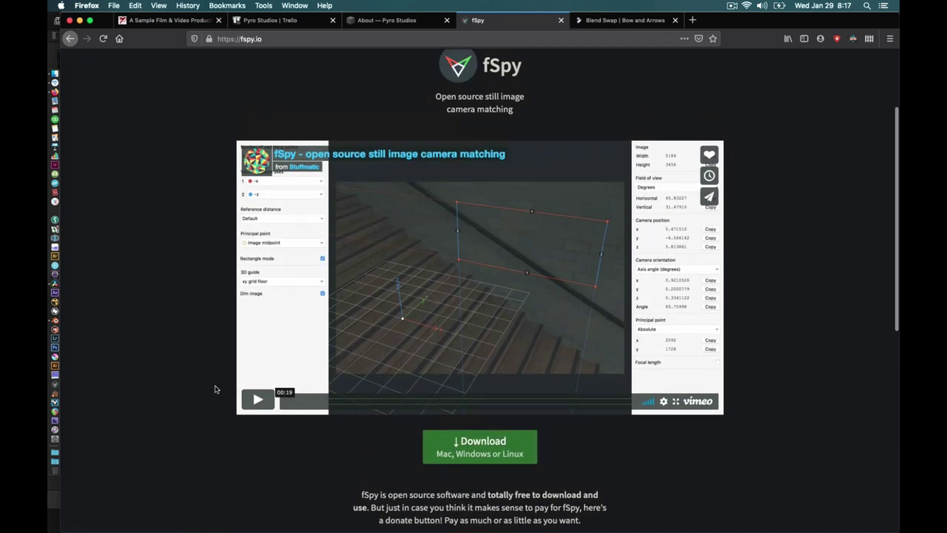
scroll(168, 389, down, 5)
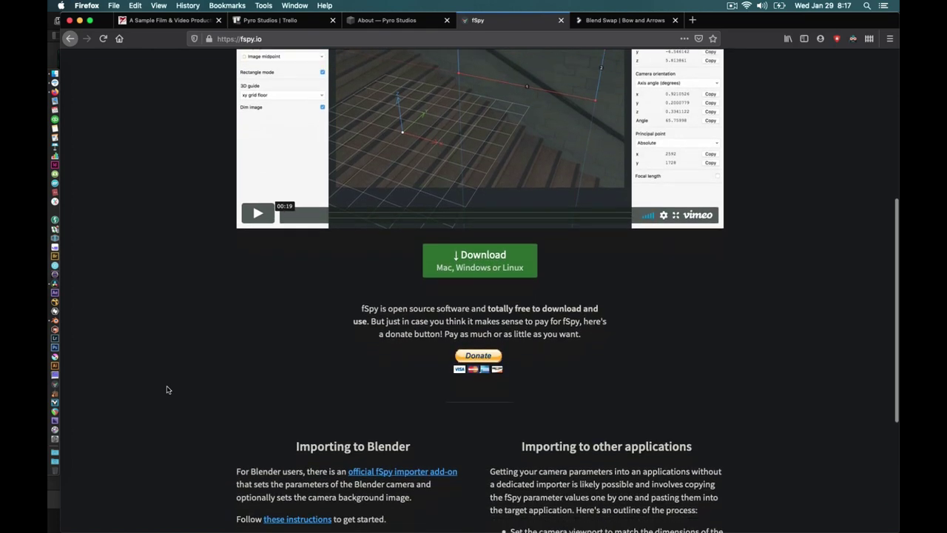
scroll(167, 389, down, 6)
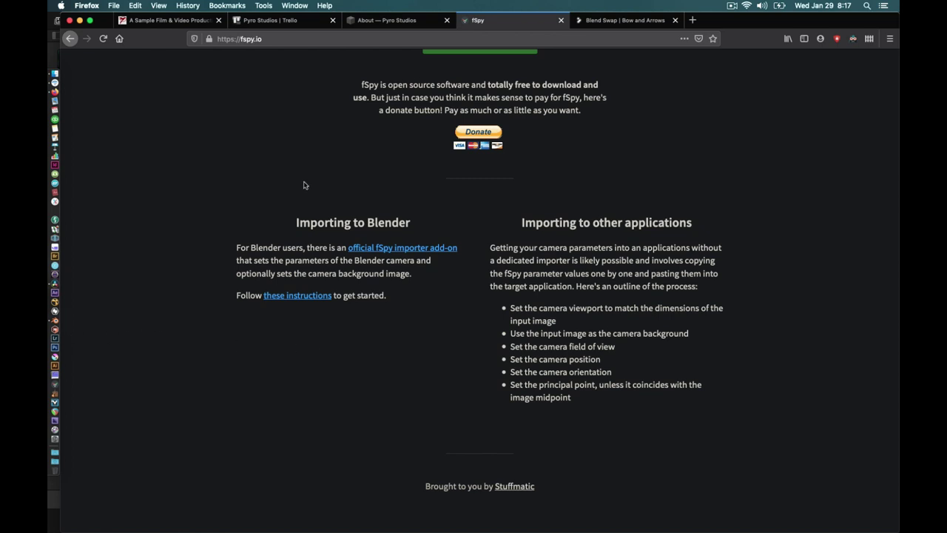
click(605, 26)
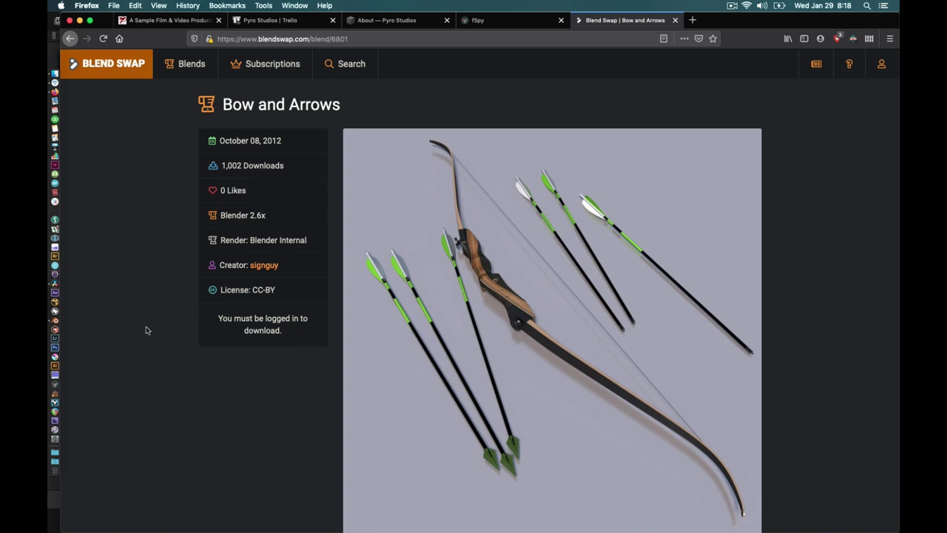
- Switch to Blender and check the fSpy import add-on in the preferences by searching the add-ons for "fs"
click(66, 319)
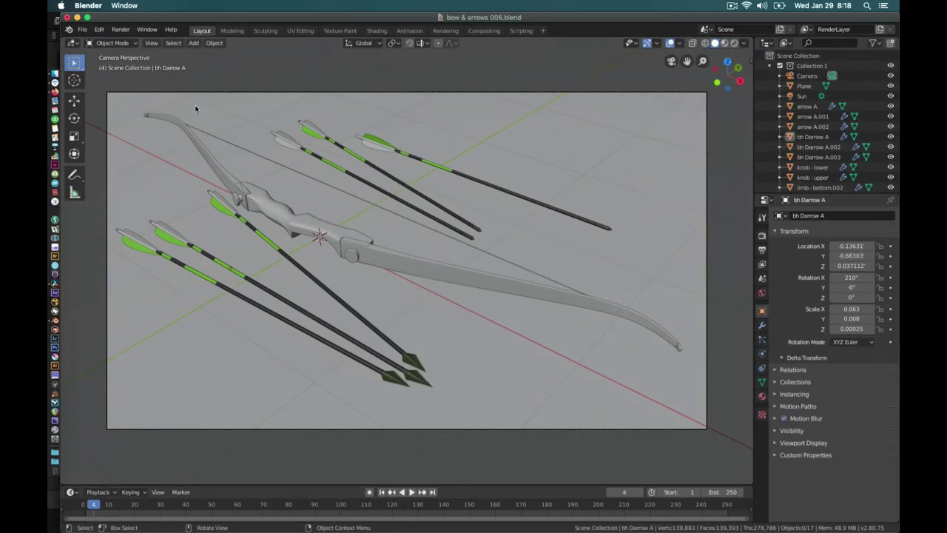
click(81, 31)
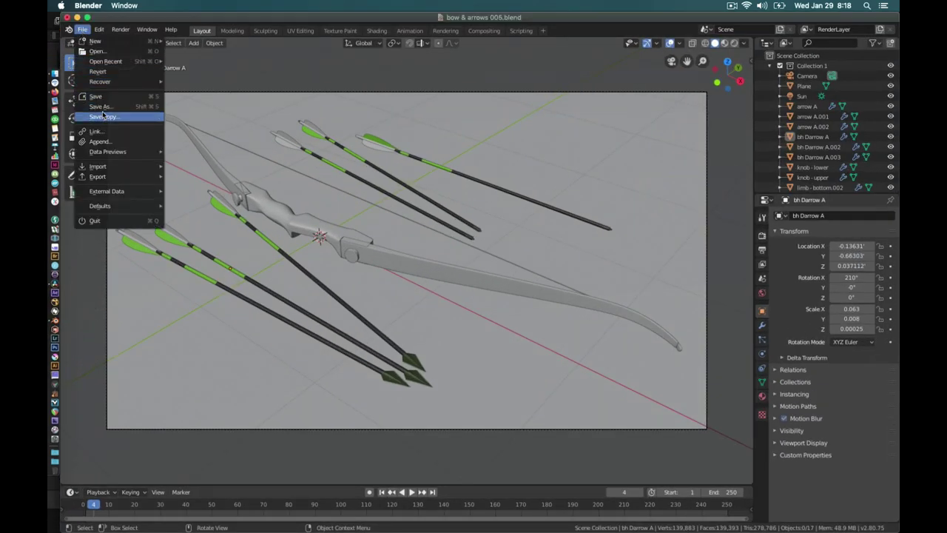
mouse_move(99, 29)
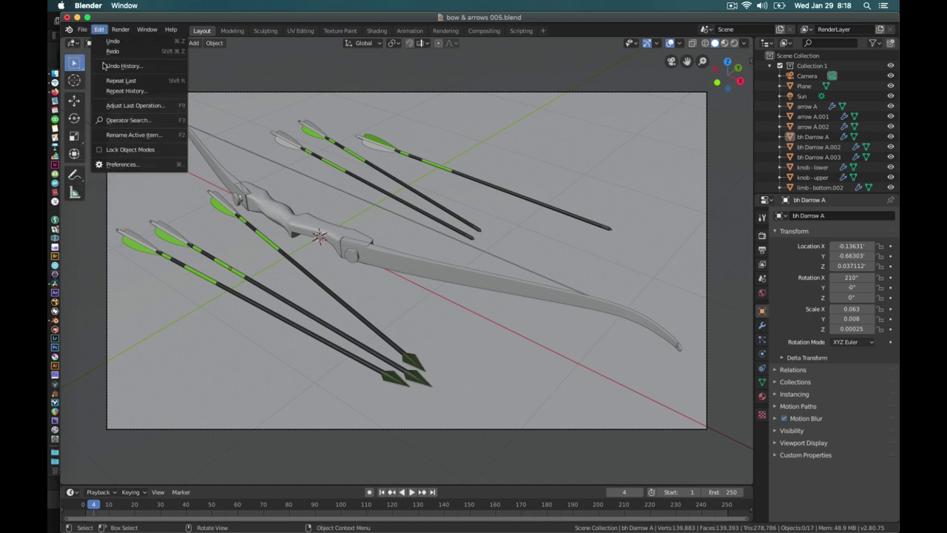
click(116, 169)
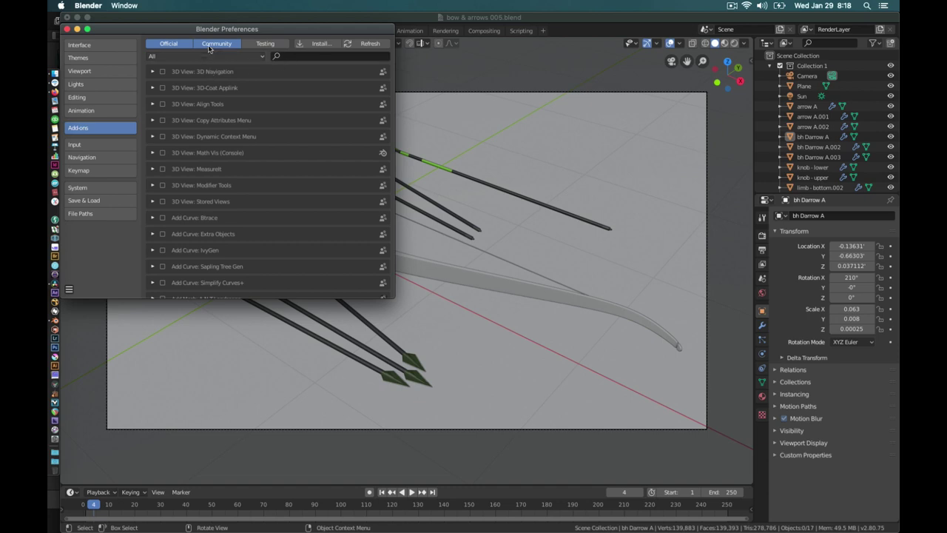
click(293, 56)
text(fs)
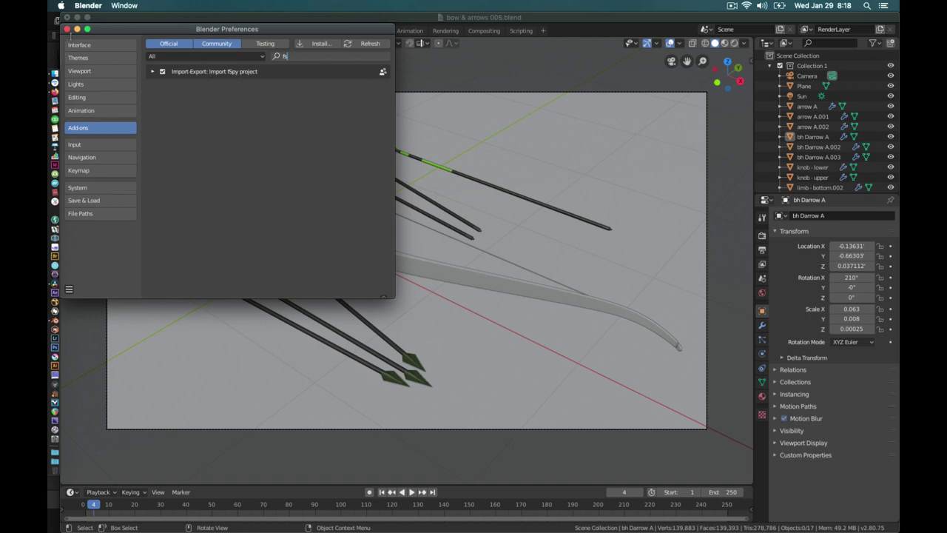
click(67, 29)
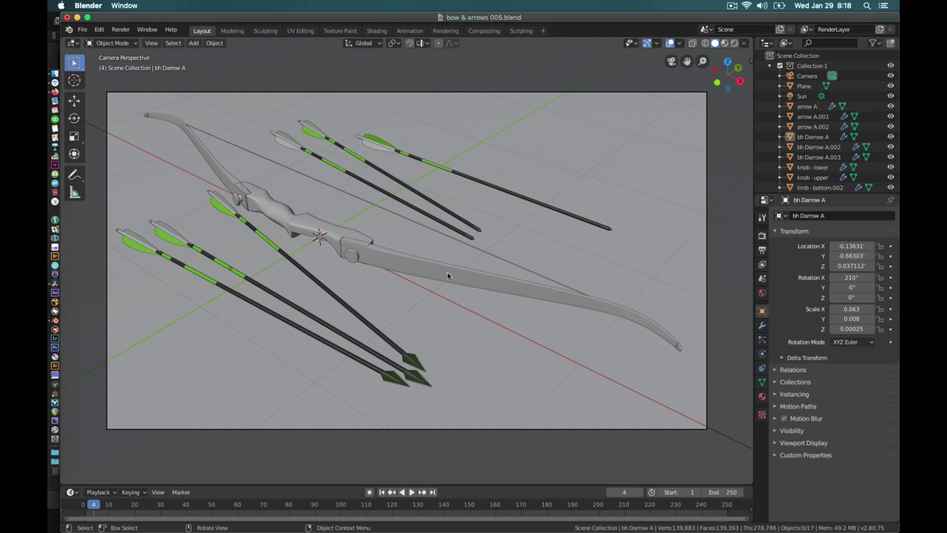
- Rename the middle arrow of the lower group, bh Darrow A, as Arrow
click(242, 275)
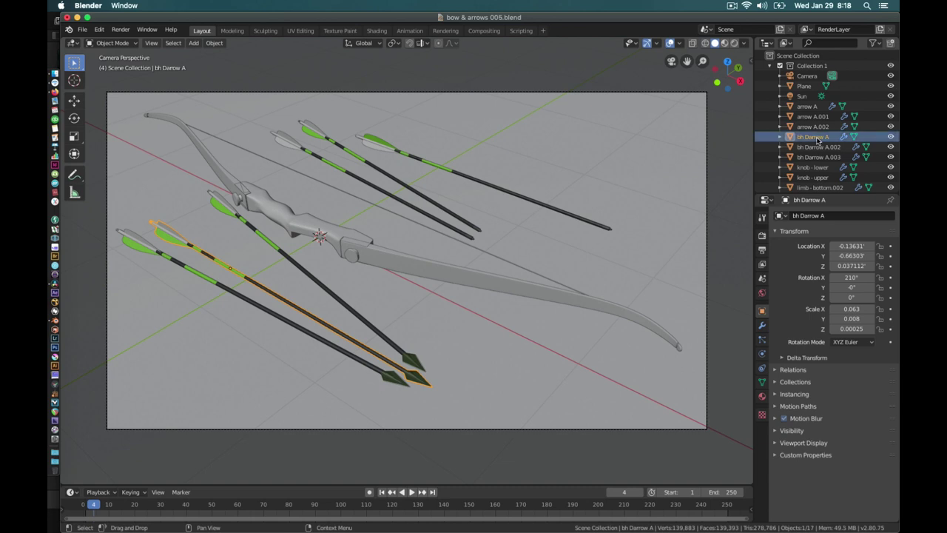
double_click(817, 137)
text(Arrow)
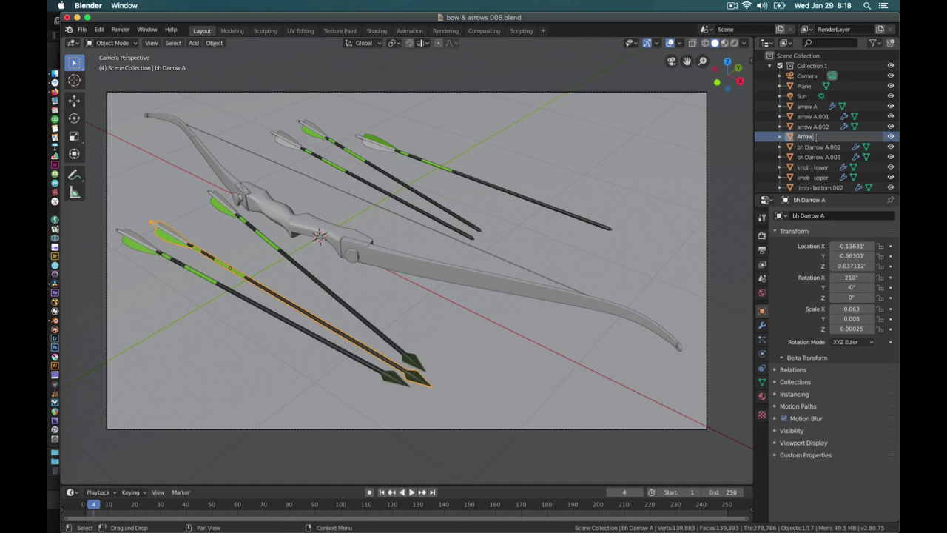
key(Return)
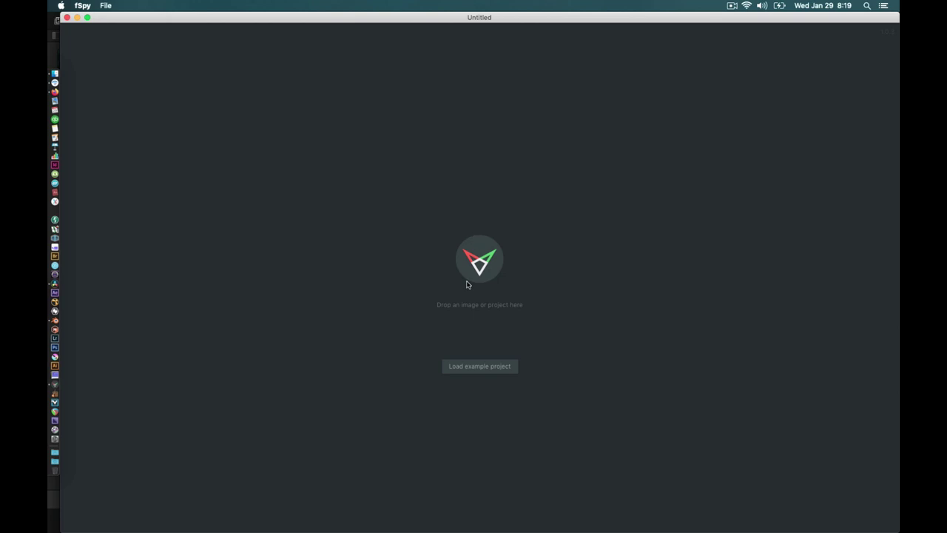
- Load the exported Arrow-Camera-Track still from the Desktop into the empty fSpy project
click(55, 73)
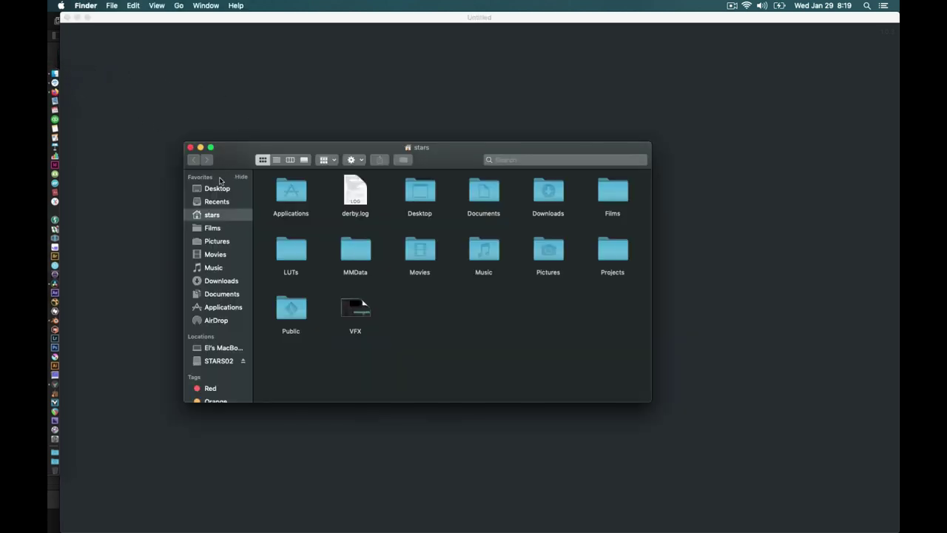
double_click(411, 200)
drag(337, 192, 477, 93)
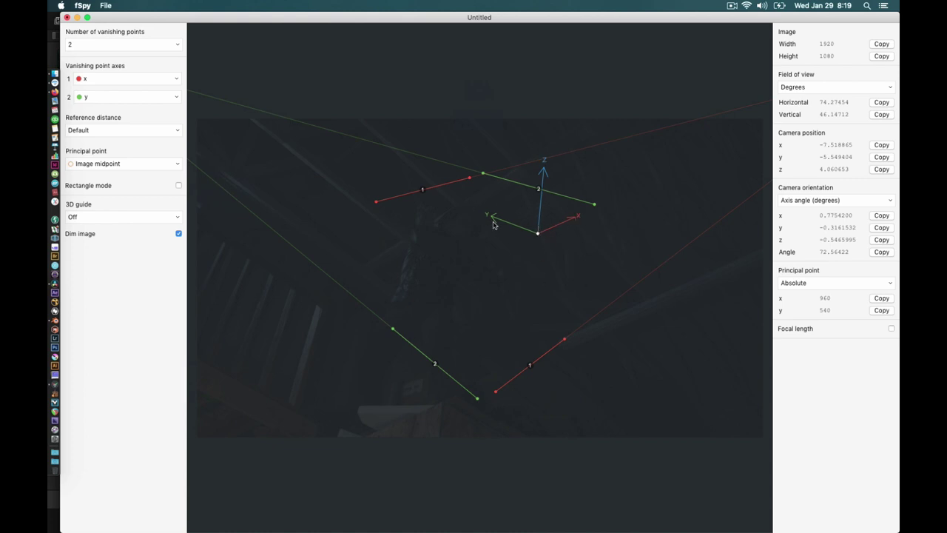
click(106, 79)
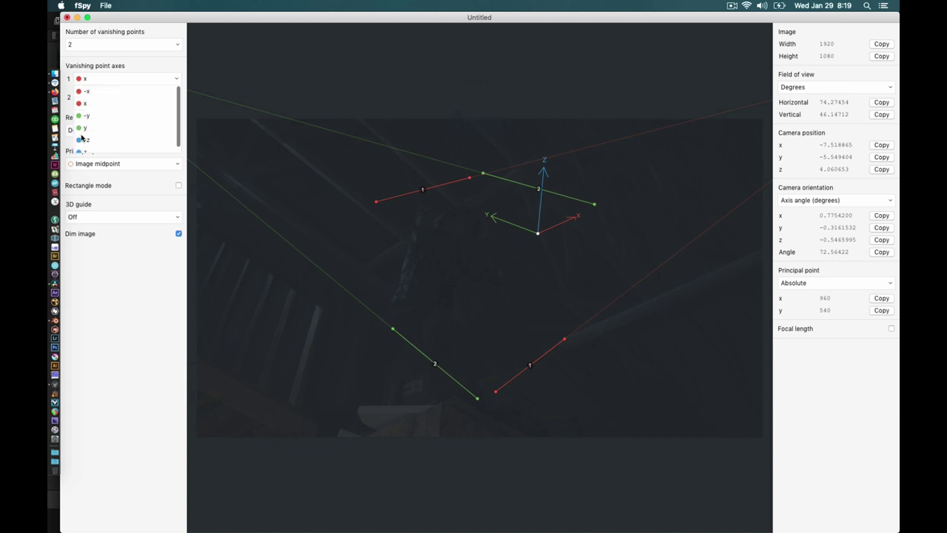
click(113, 299)
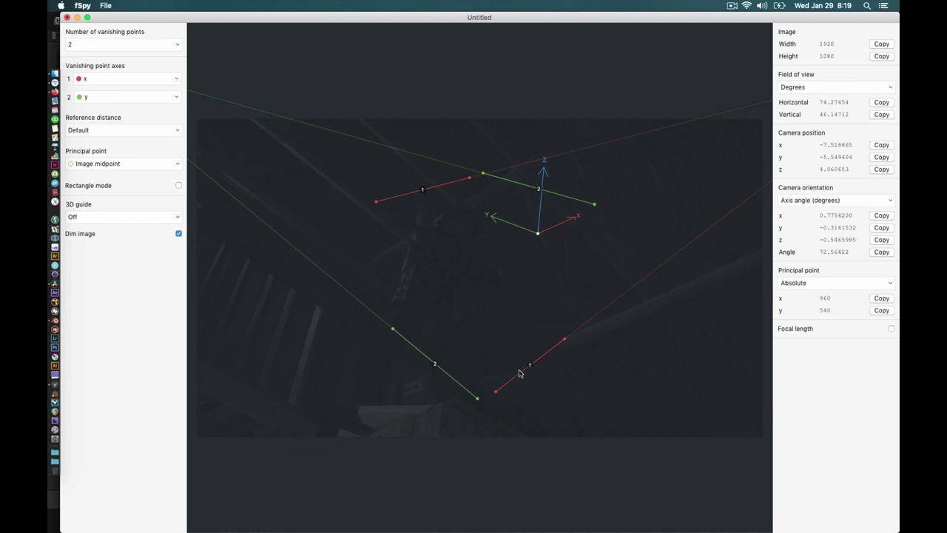
- Turn off image dimming and align the two red x-axis lines with the image's lower-left wooden beam and the long diagonal ceiling beam
drag(495, 395, 453, 378)
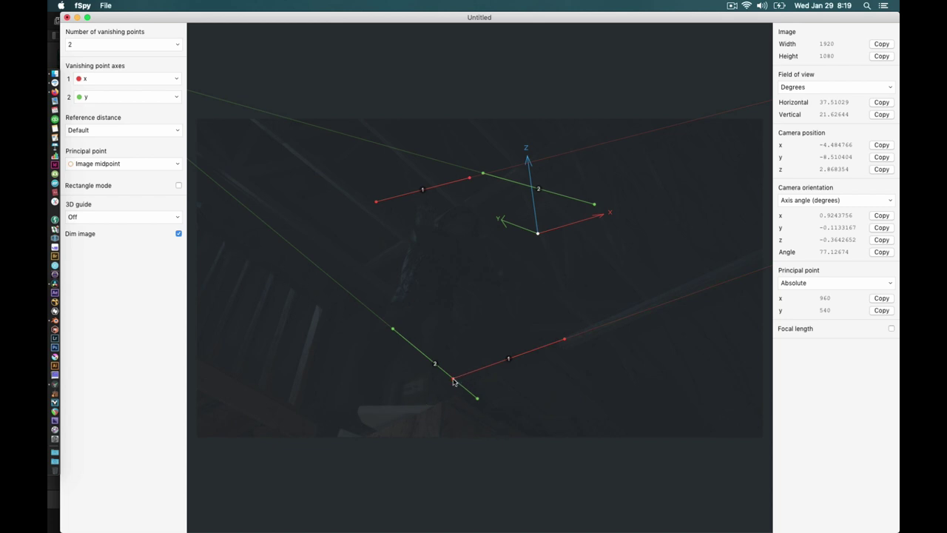
drag(452, 378, 219, 244)
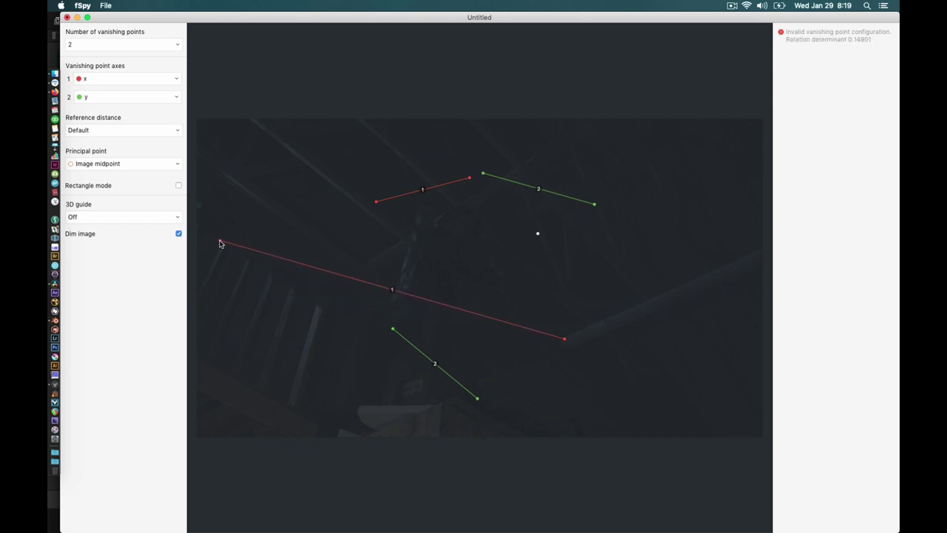
click(178, 233)
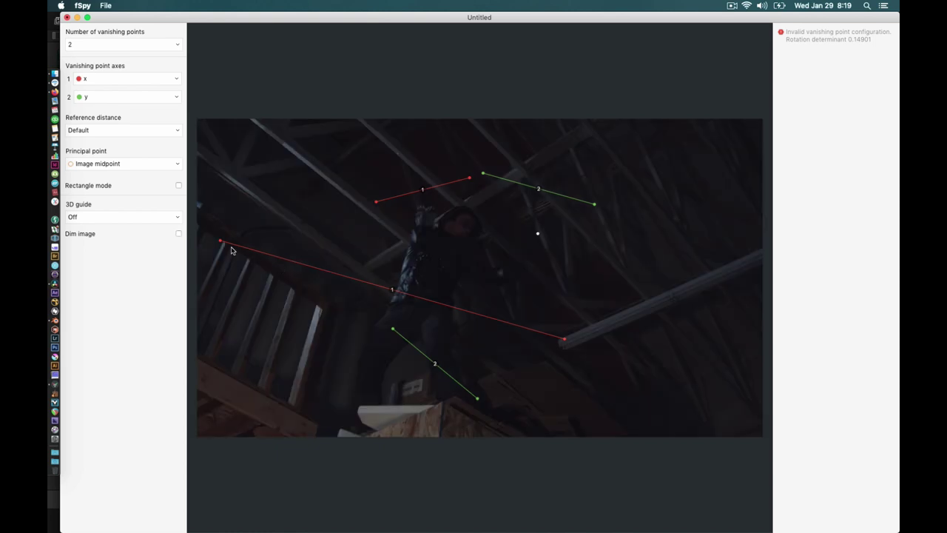
drag(222, 243, 208, 362)
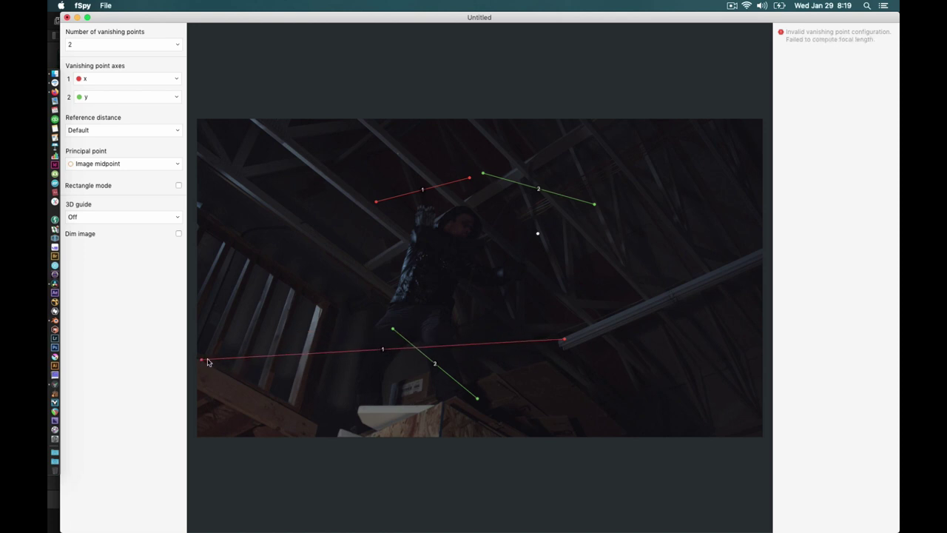
drag(564, 343, 315, 427)
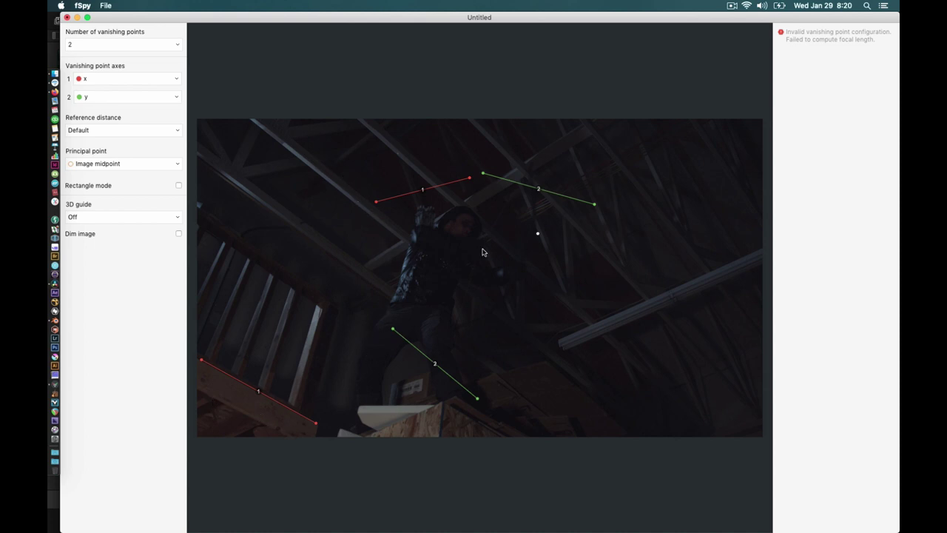
drag(376, 203, 267, 137)
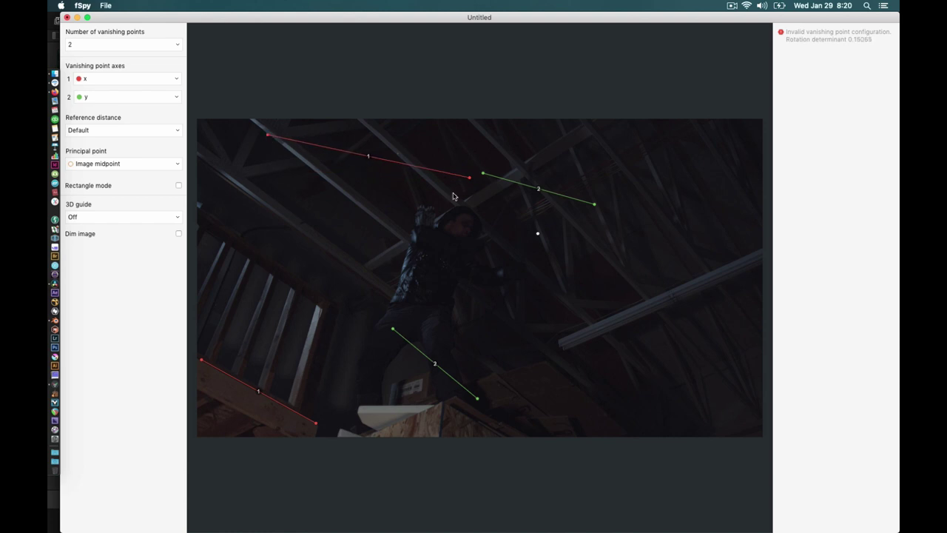
drag(469, 178, 565, 376)
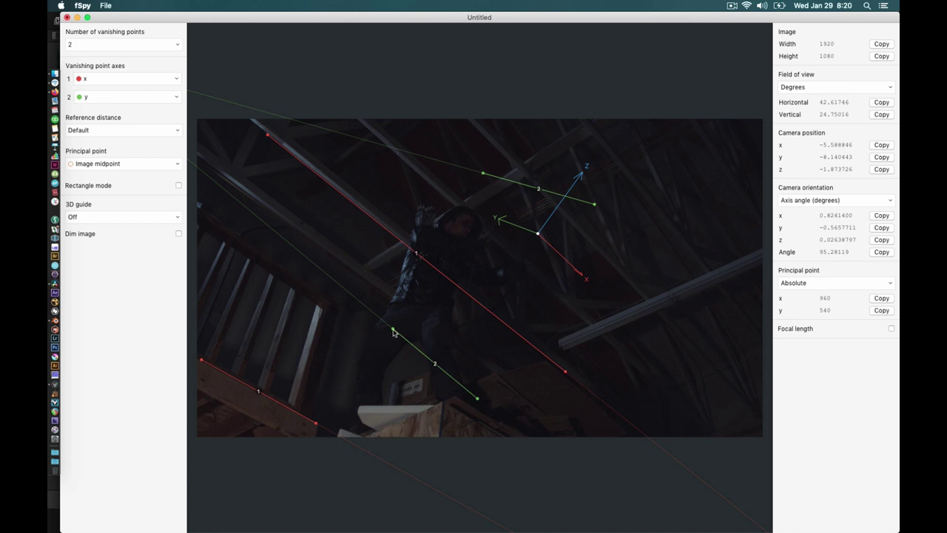
- Align the two green y-axis lines with the wooden box edge below the man and the ceiling beam rising behind his head
drag(393, 330, 363, 439)
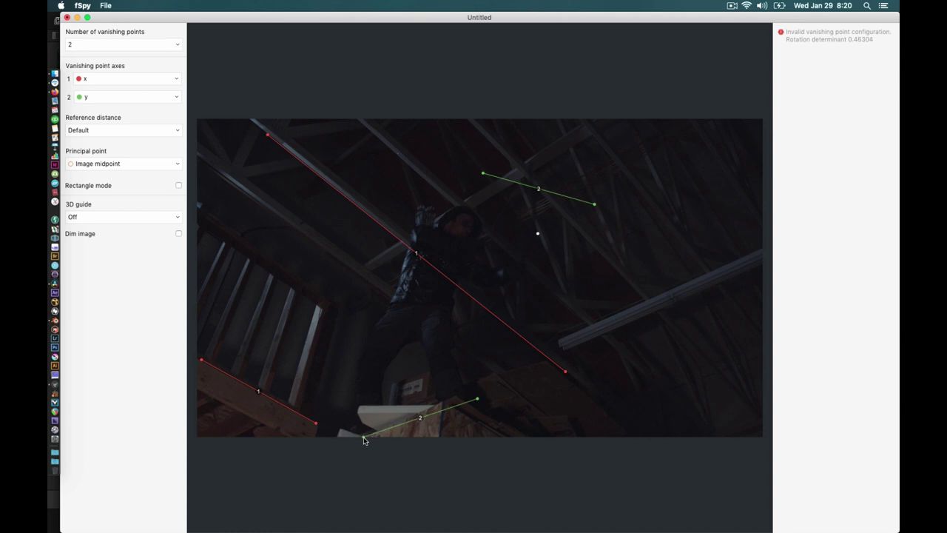
drag(477, 400, 481, 386)
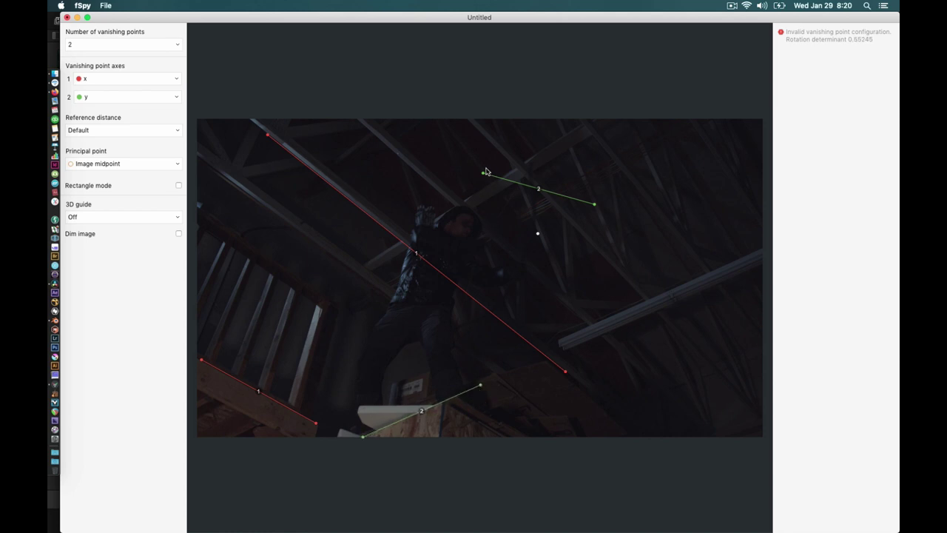
drag(483, 175, 365, 265)
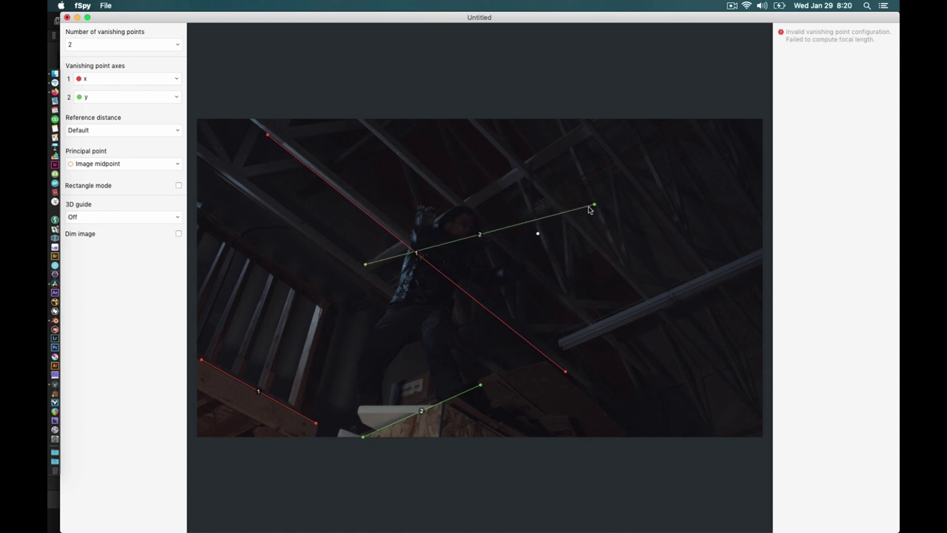
drag(595, 206, 579, 128)
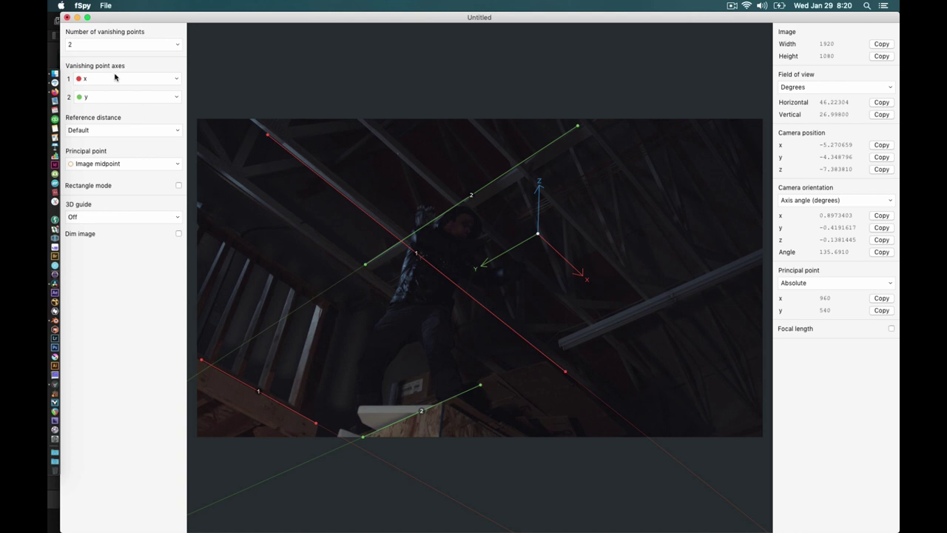
- Save the fSpy project to the Desktop as ArrowTrack
click(106, 6)
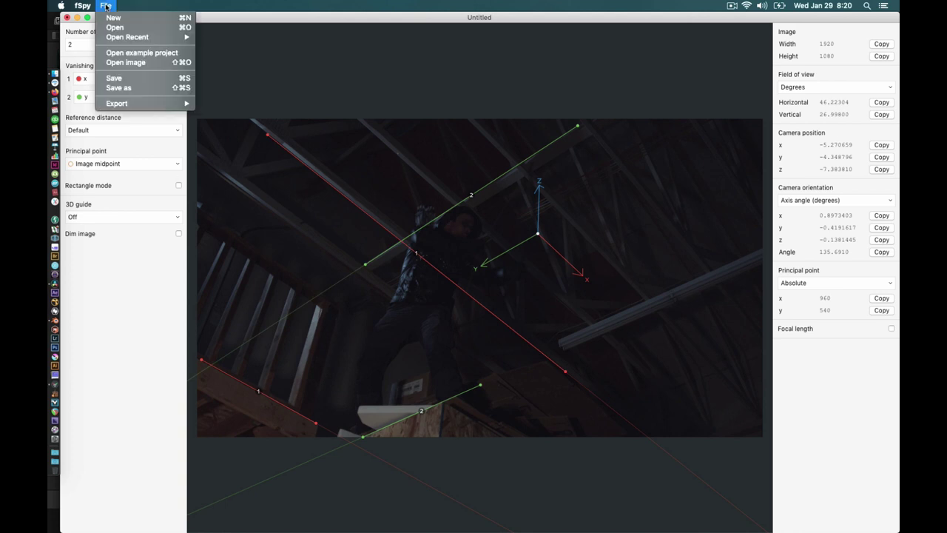
click(115, 79)
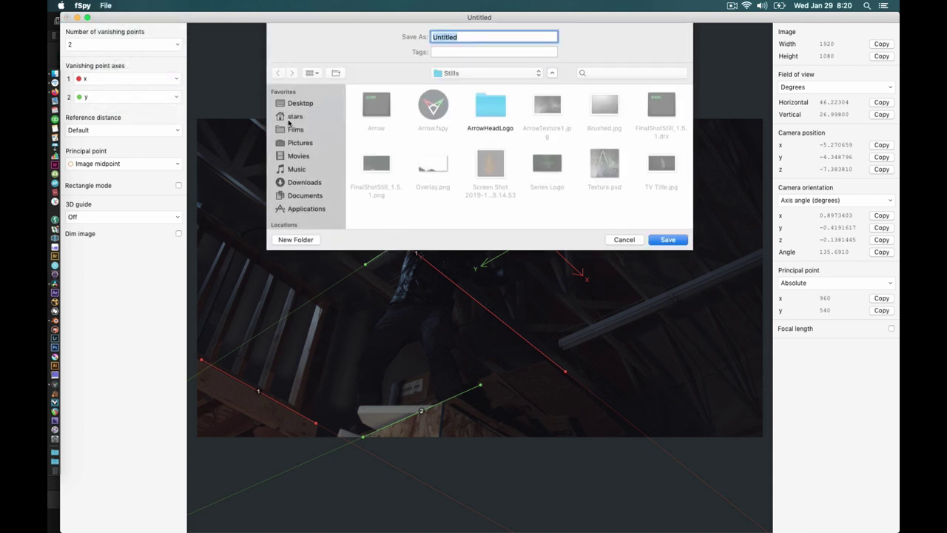
click(294, 105)
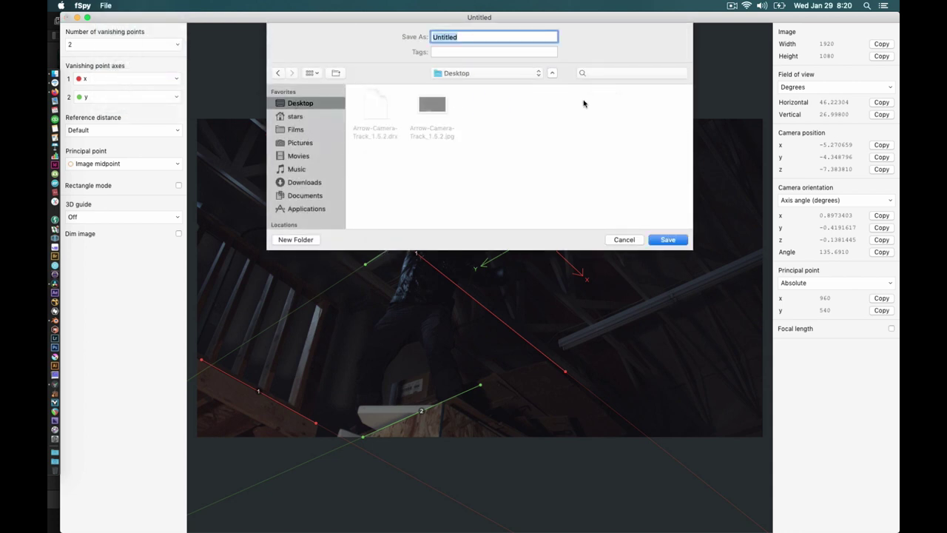
text(ArrowTrack)
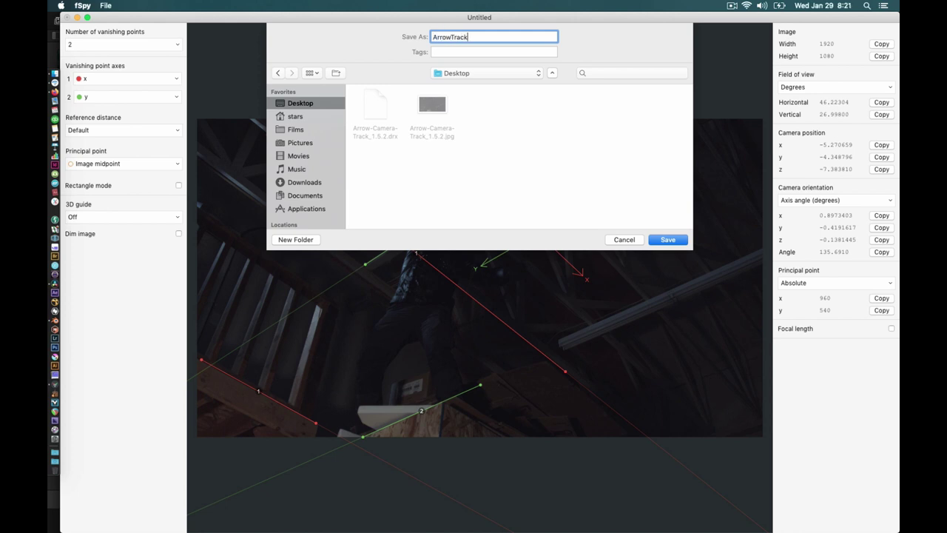
key(Return)
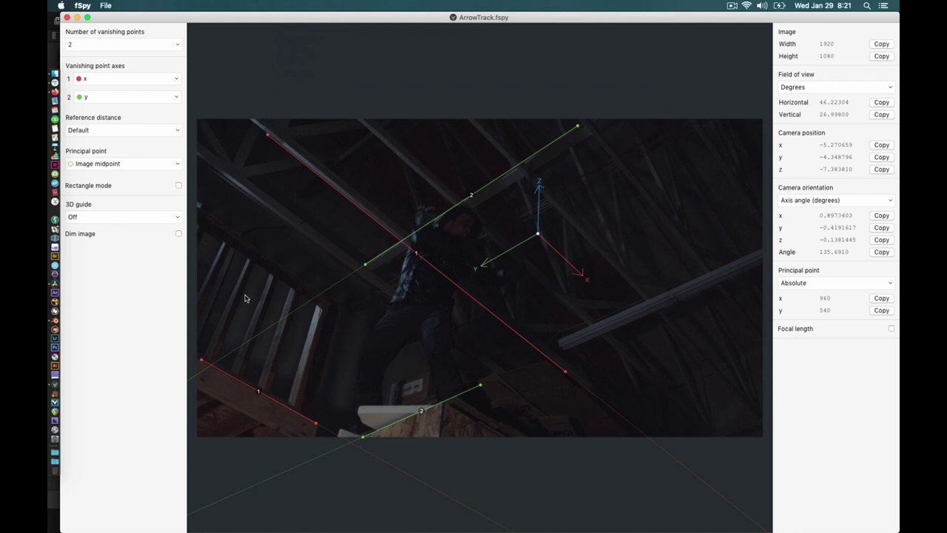
- Switch to Blender, save the bow & arrows 005 file, and create a new General file
click(66, 306)
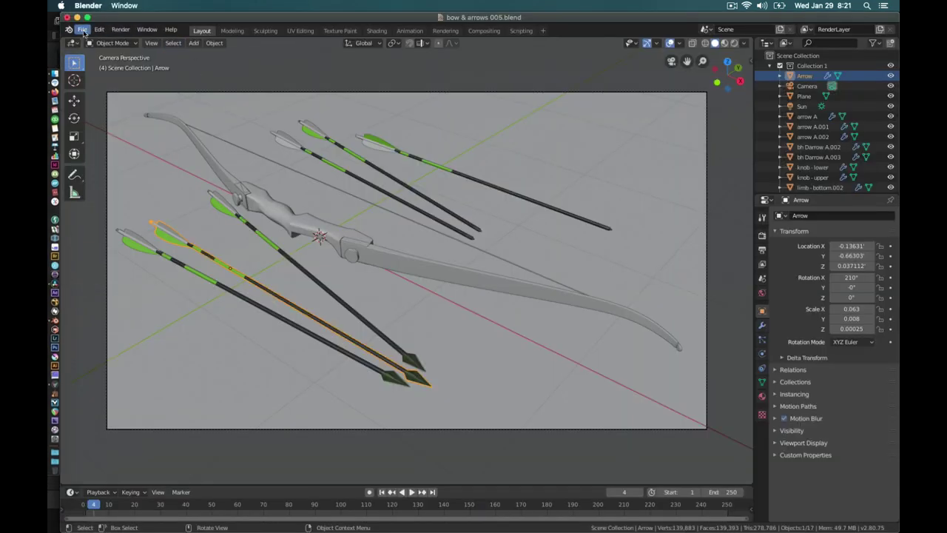
click(83, 30)
key(super+s)
click(83, 30)
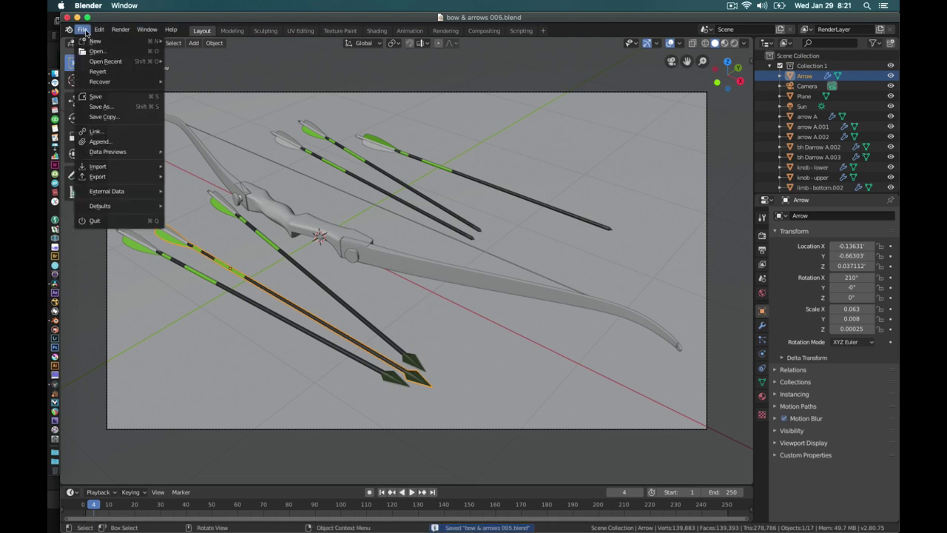
mouse_move(95, 43)
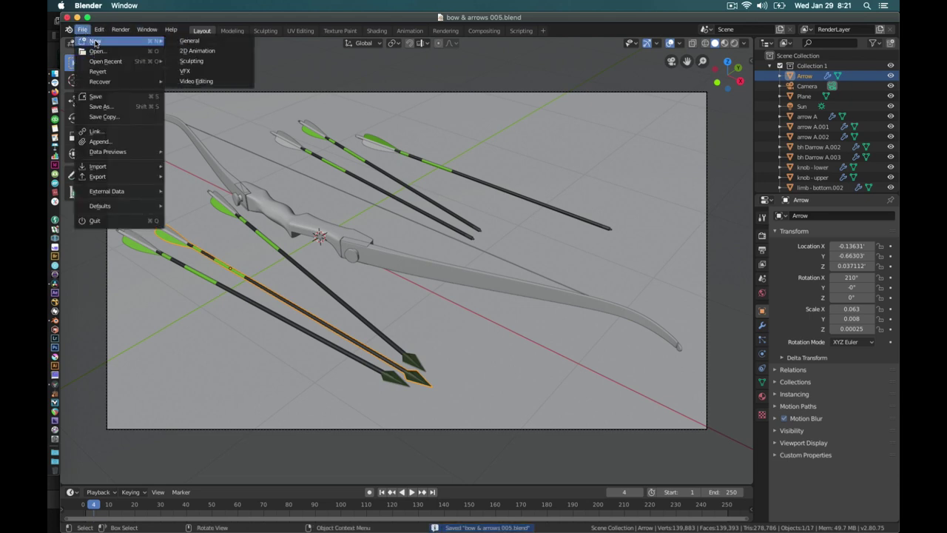
click(189, 41)
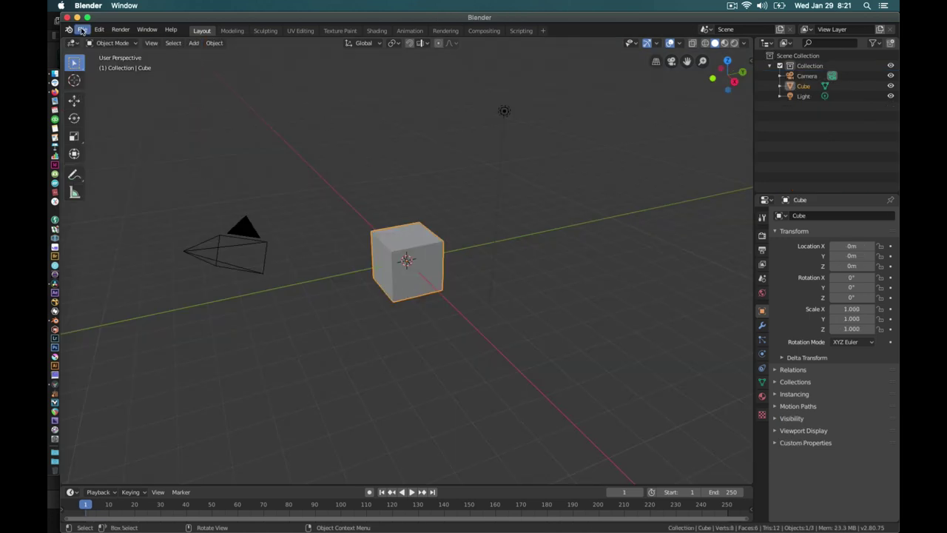
- Import the ArrowTrack.fspy project from the Desktop with its background image
click(82, 31)
mouse_move(123, 169)
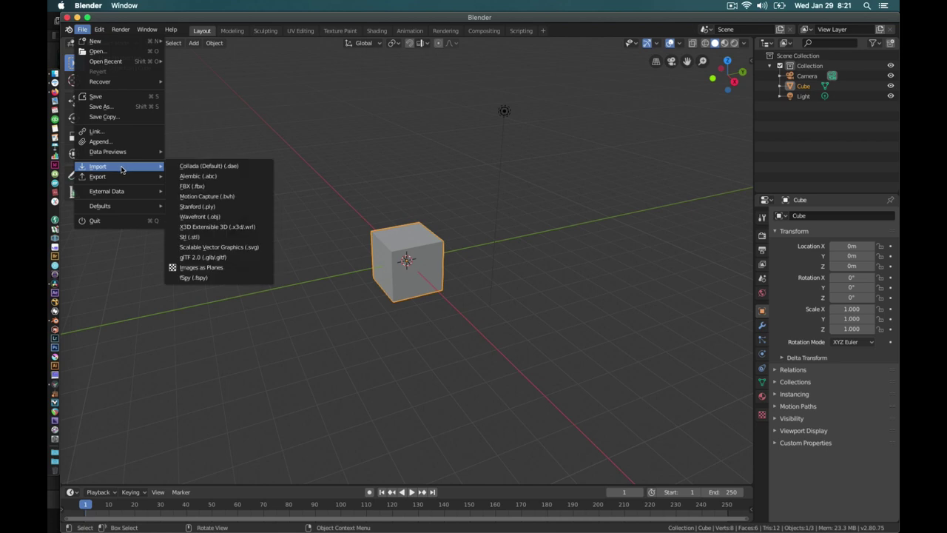
click(195, 278)
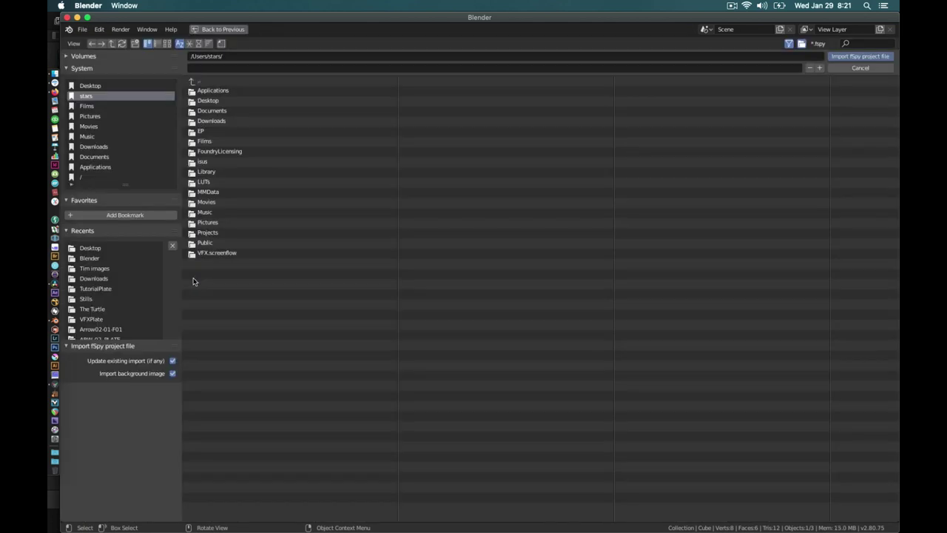
click(207, 101)
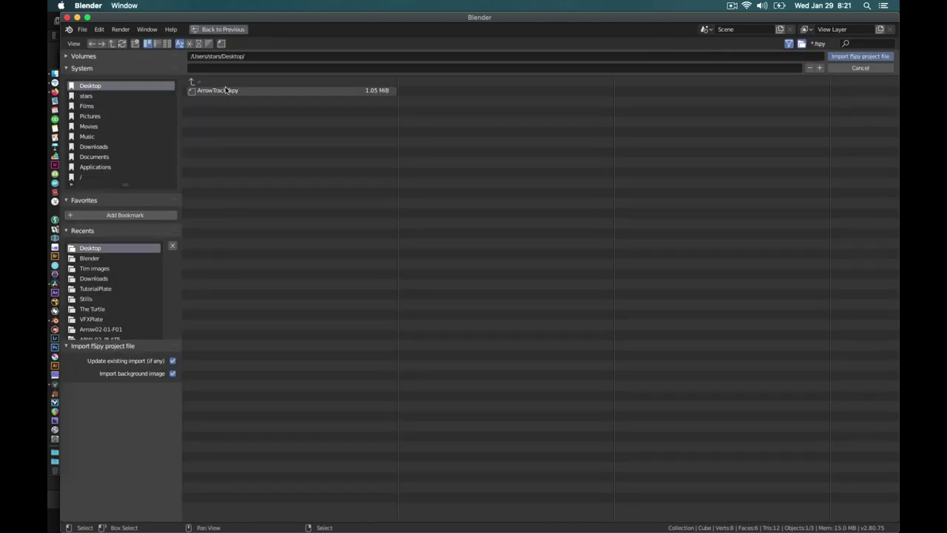
click(225, 90)
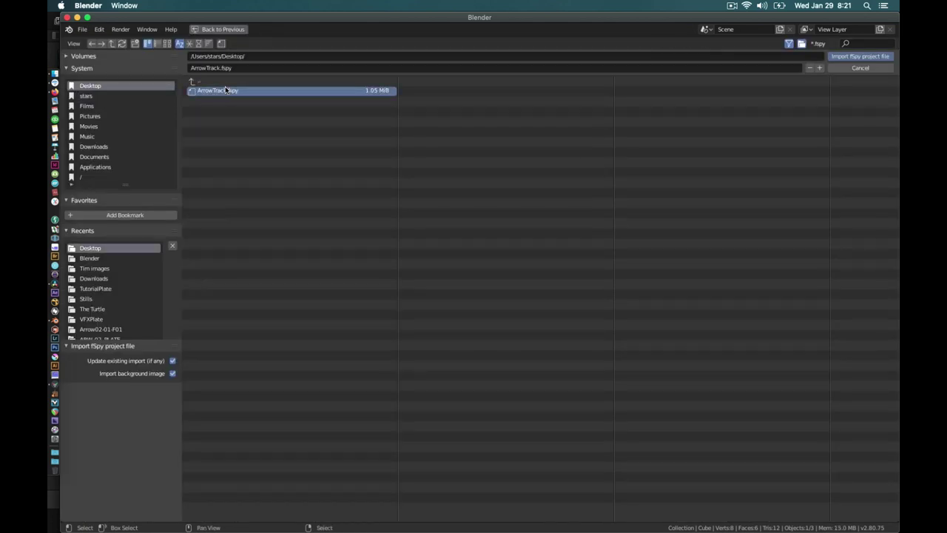
click(844, 58)
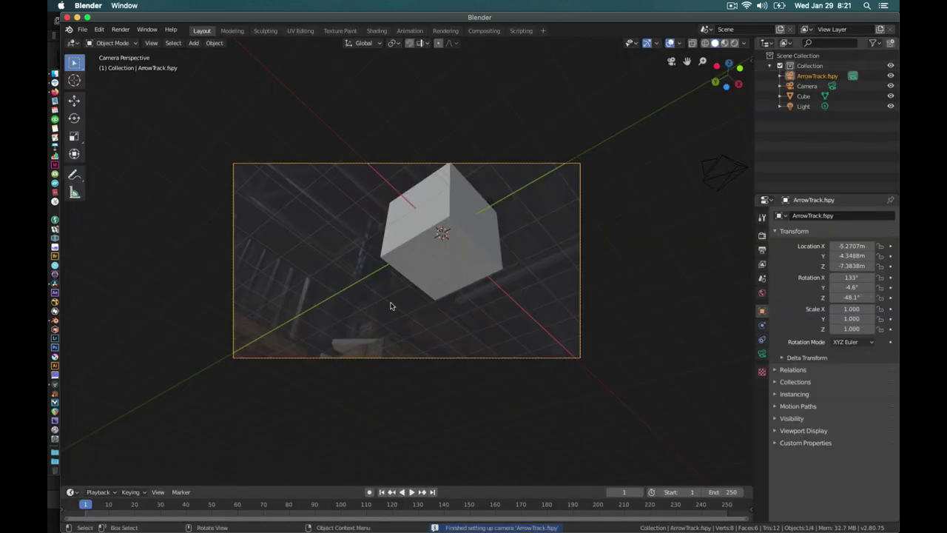
- Delete the default camera and the default cube, keeping the imported ArrowTrack.fspy camera and the light
middle_drag(635, 323, 563, 363)
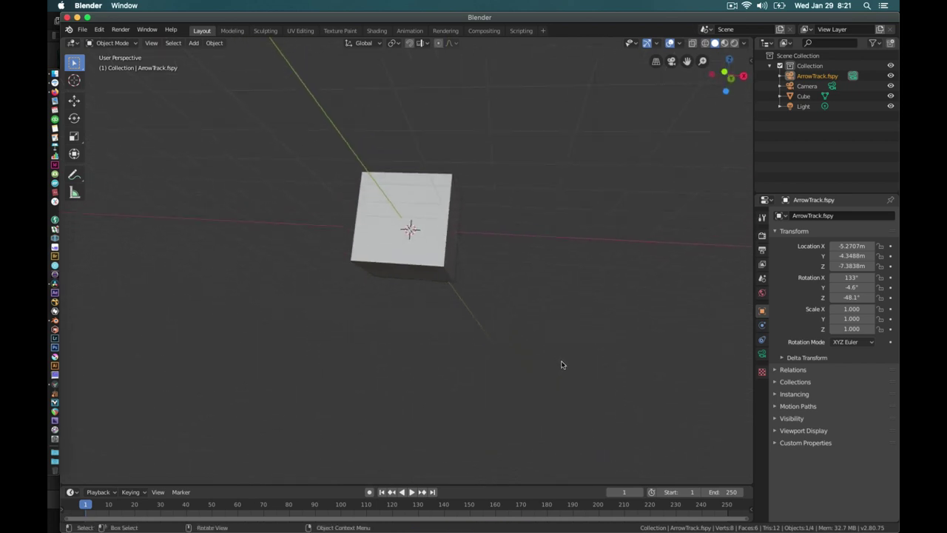
scroll(562, 363, down, 4)
scroll(563, 363, up, 1)
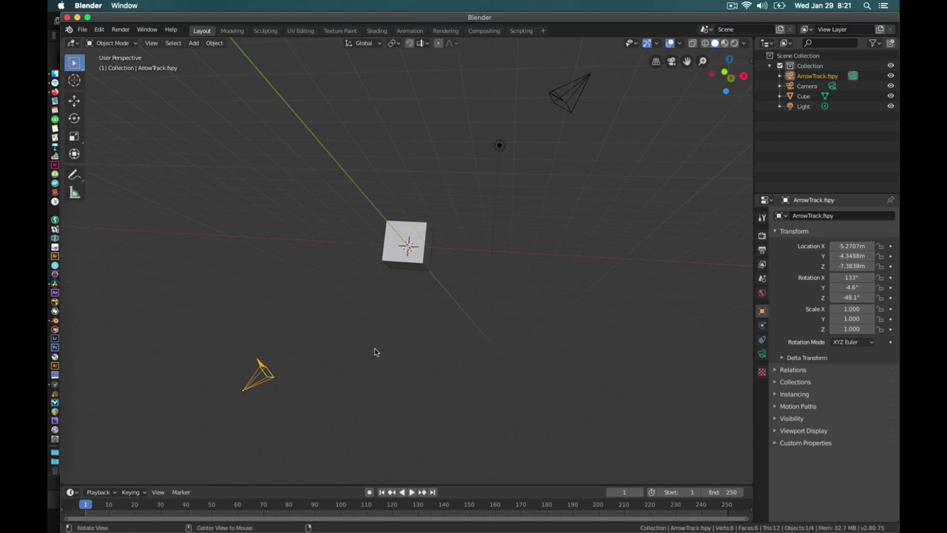
middle_drag(377, 351, 391, 393)
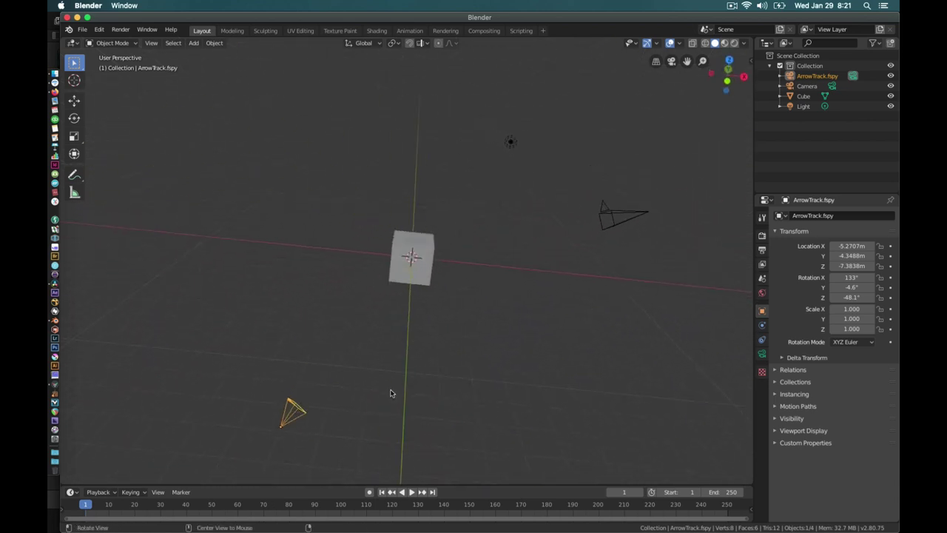
click(613, 229)
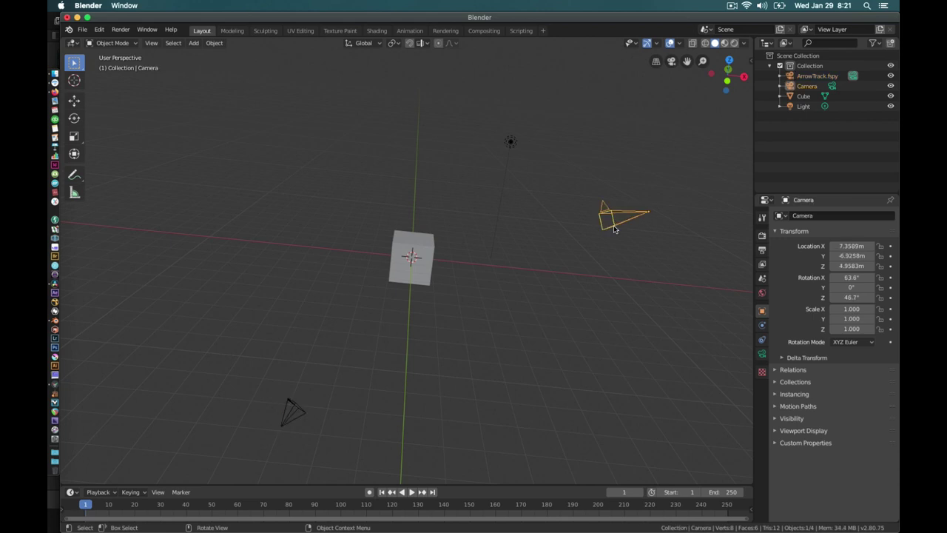
key(x)
click(615, 229)
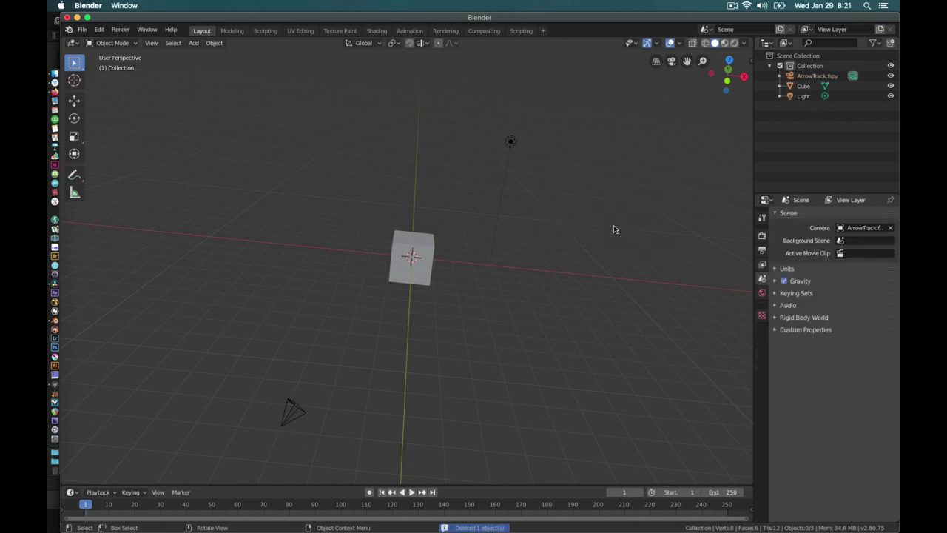
click(408, 281)
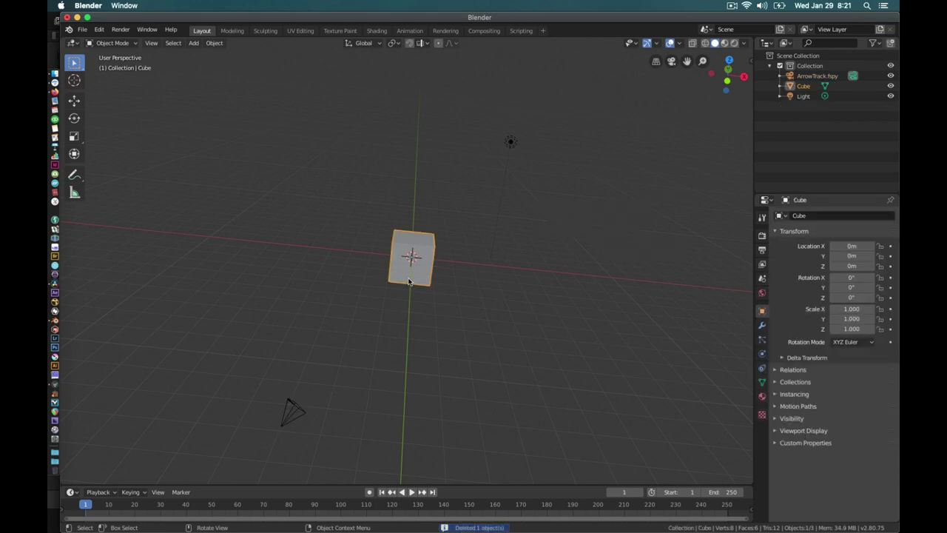
key(x)
click(408, 280)
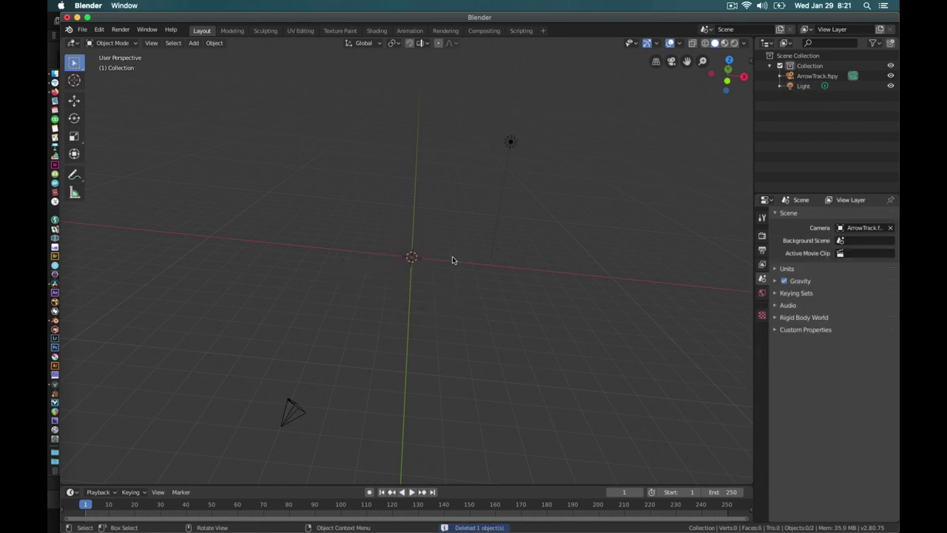
middle_drag(432, 304, 502, 301)
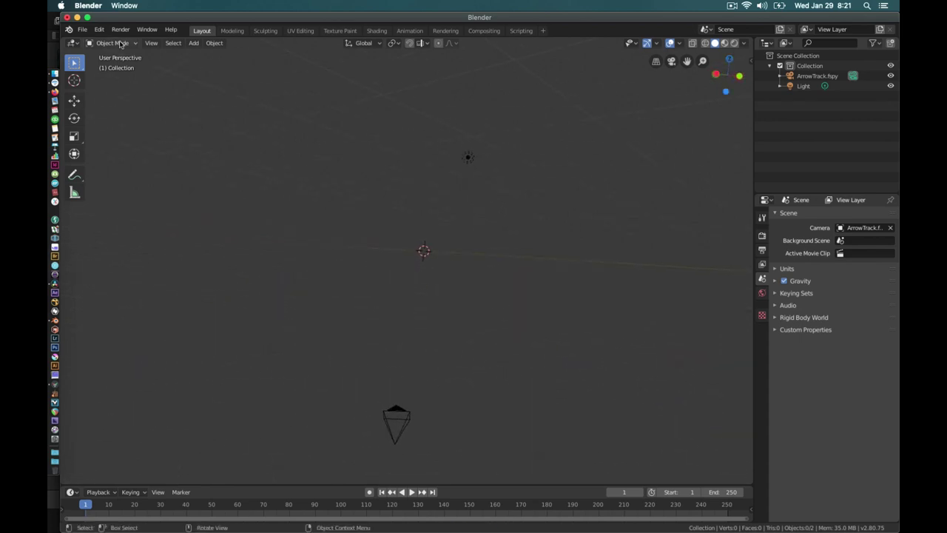
- Append the Arrow object from bow & arrows 005.blend in the bow-and-arrows folder of Downloads
click(85, 31)
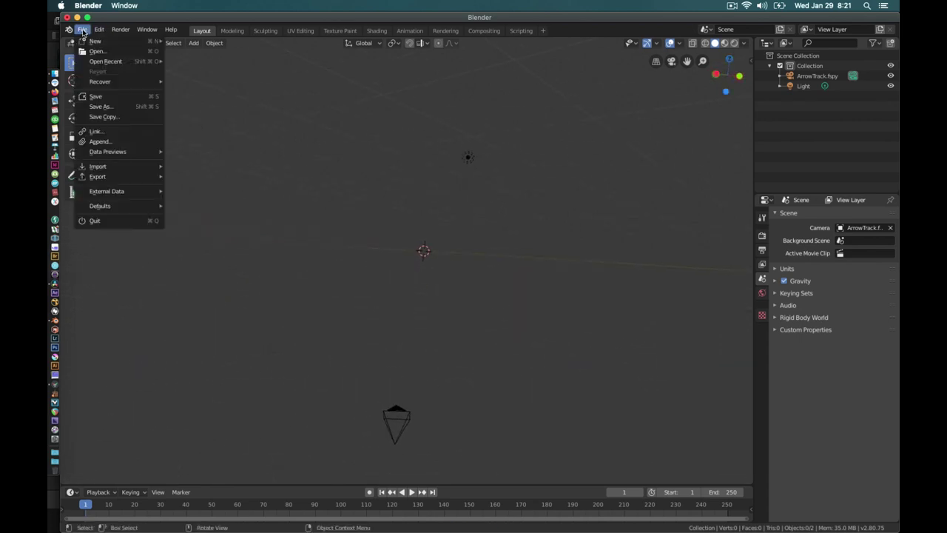
click(102, 142)
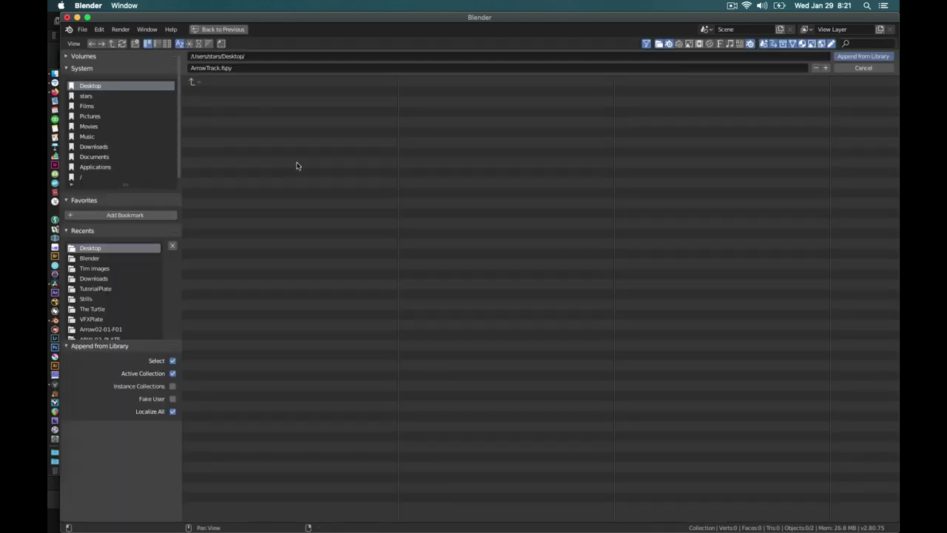
click(96, 280)
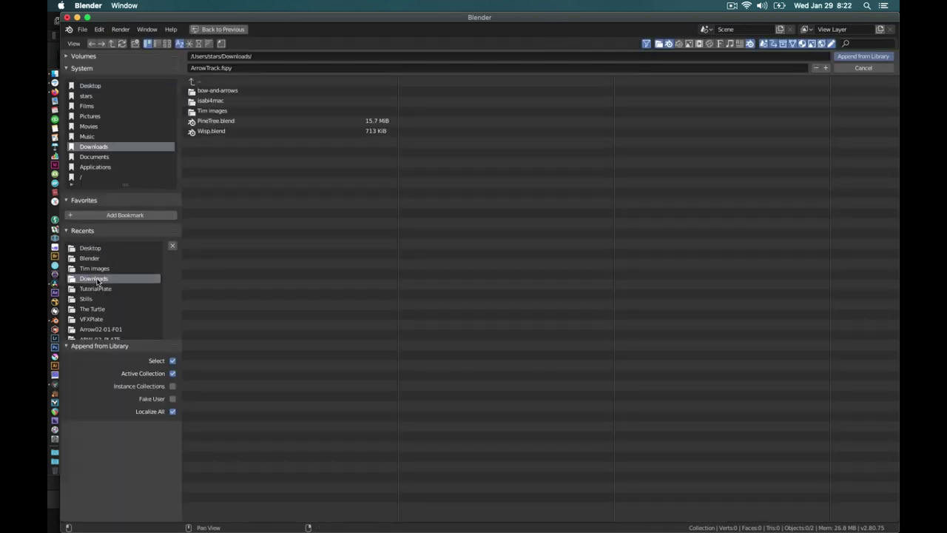
double_click(216, 90)
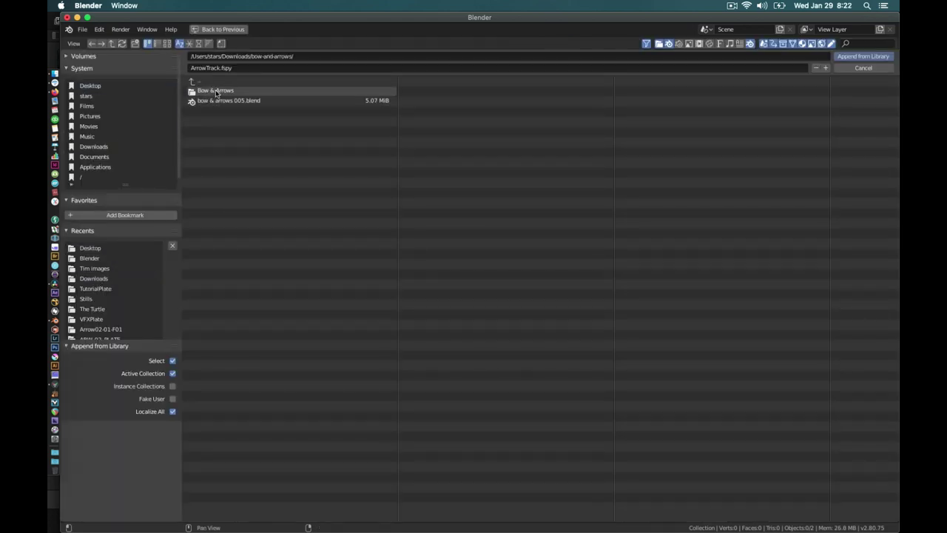
double_click(212, 103)
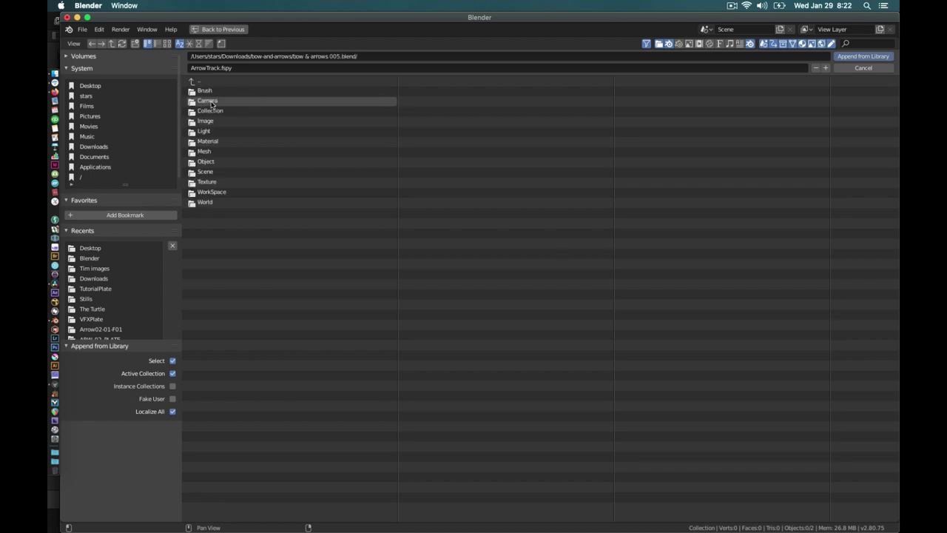
double_click(205, 162)
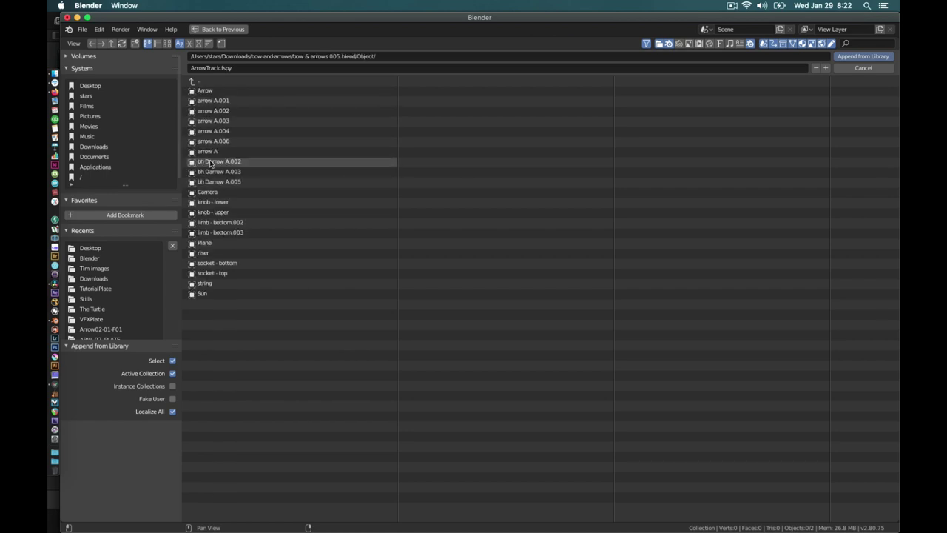
click(205, 91)
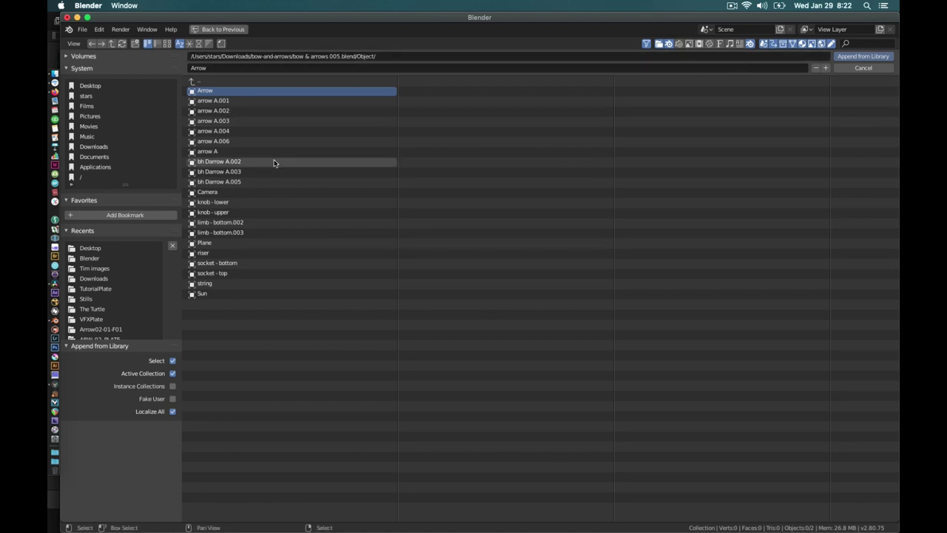
click(864, 57)
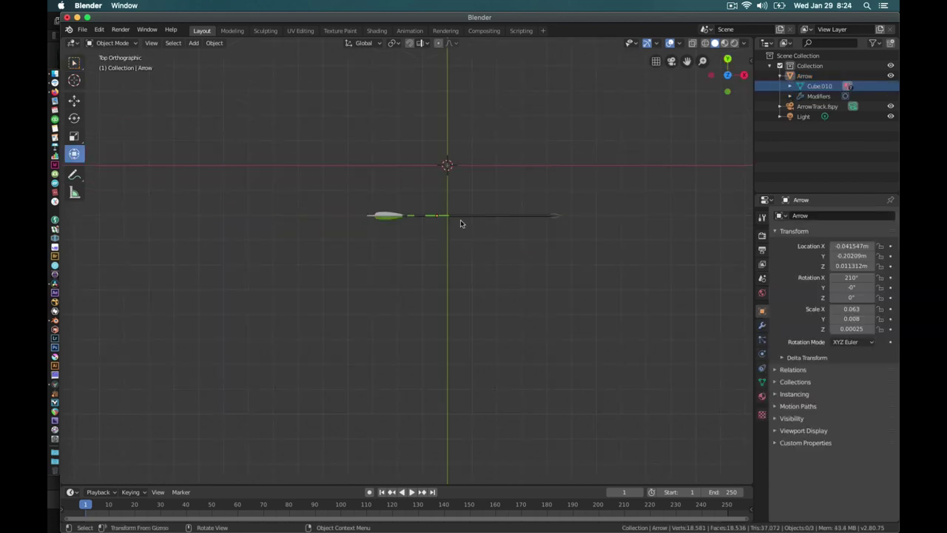
- Move the arrow in top view so its feathered end sits at the 3D cursor, about X 0.283 m, Y -0.002 m
click(466, 219)
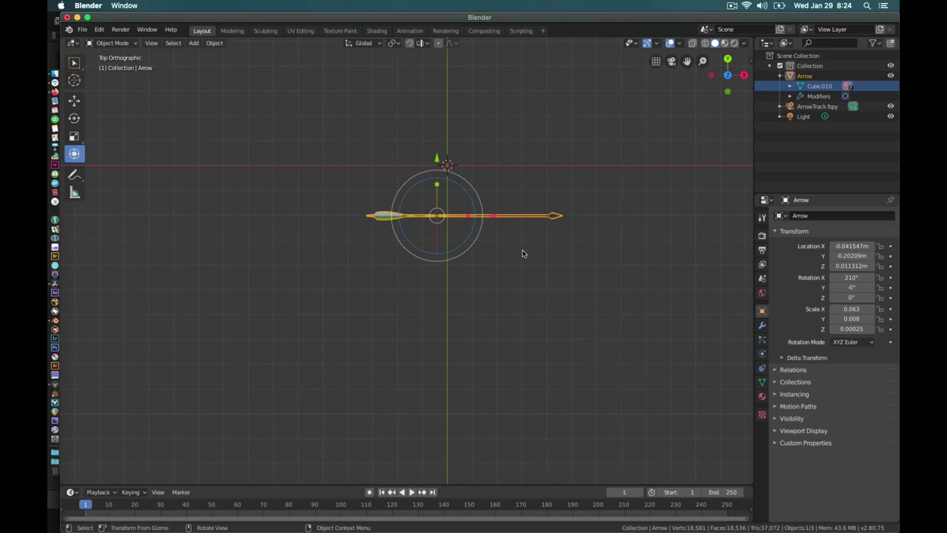
key(r)
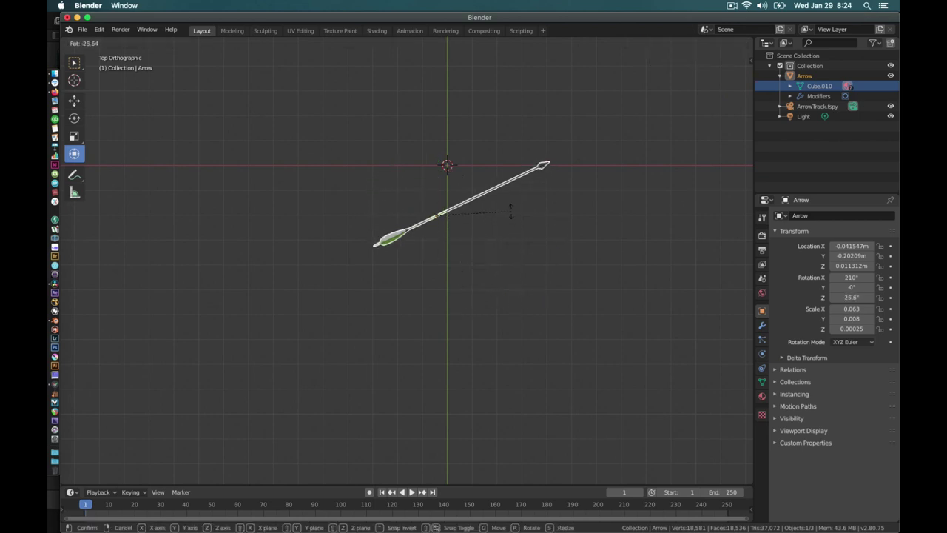
right_click(524, 257)
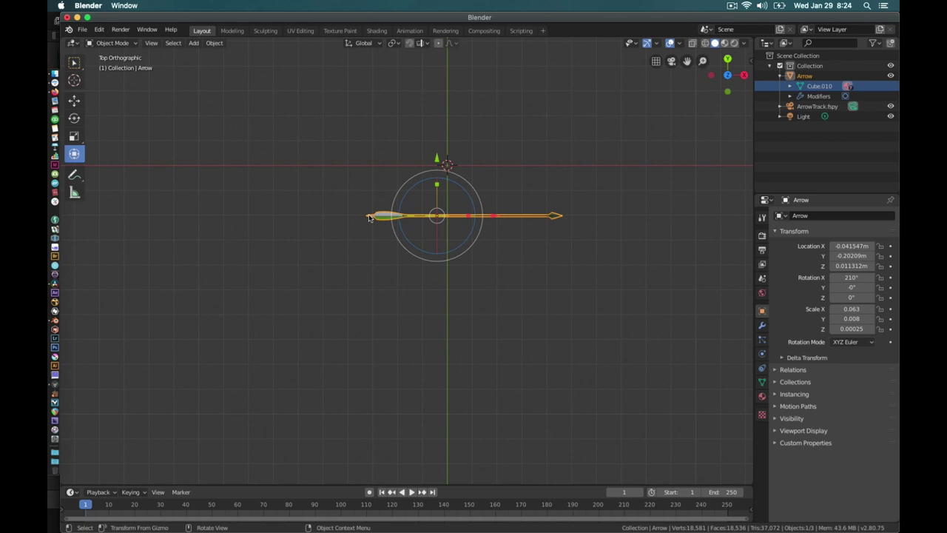
key(g)
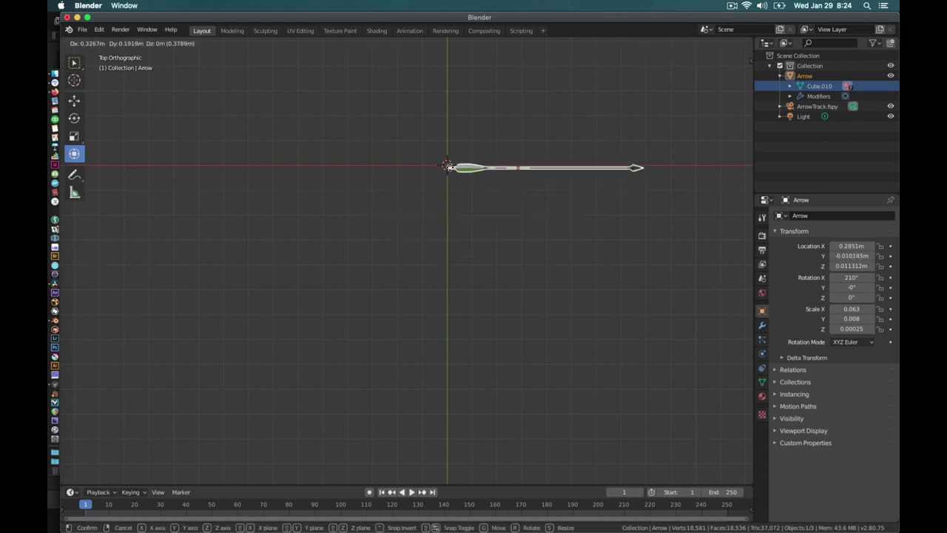
click(465, 170)
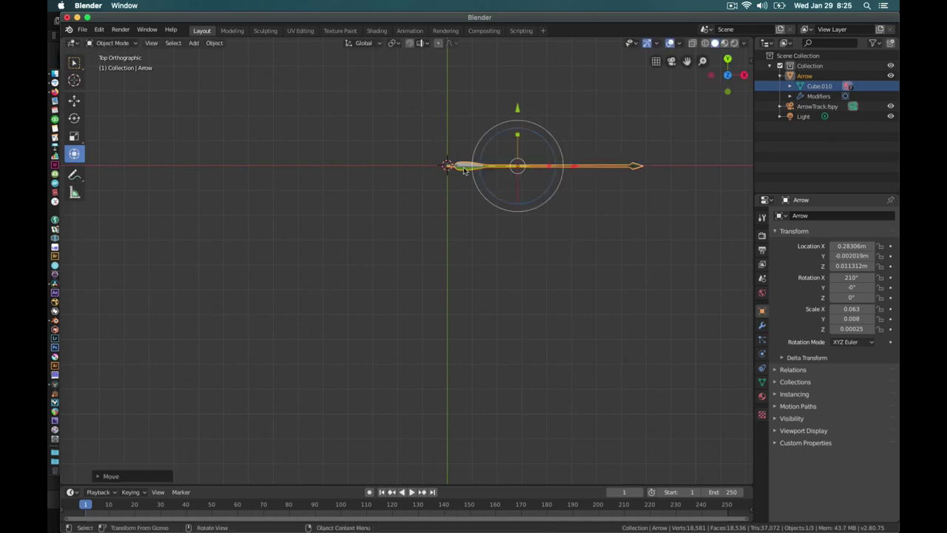
- Align the arrow's feathered end with the 3D cursor in front view, moving it to about X 0.28 m, Z -0.0005 m
key(KP_1)
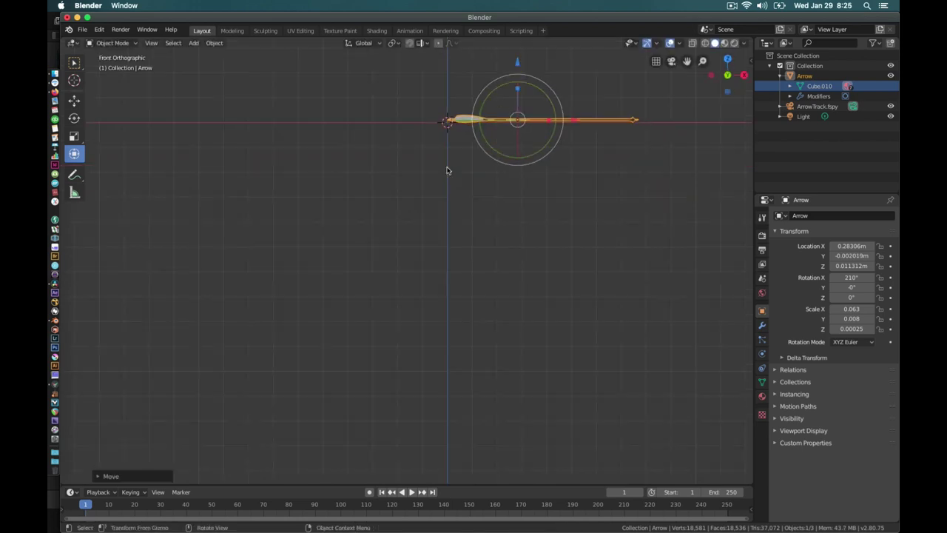
shift+scroll(448, 131, down, 5)
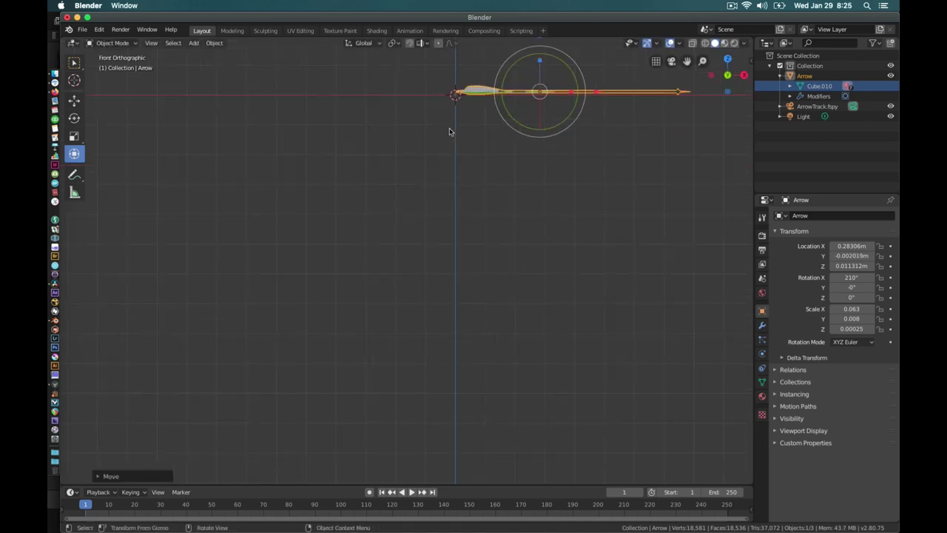
ctrl+scroll(448, 131, left, 2)
shift+scroll(466, 185, up, 3)
shift+scroll(466, 243, up, 3)
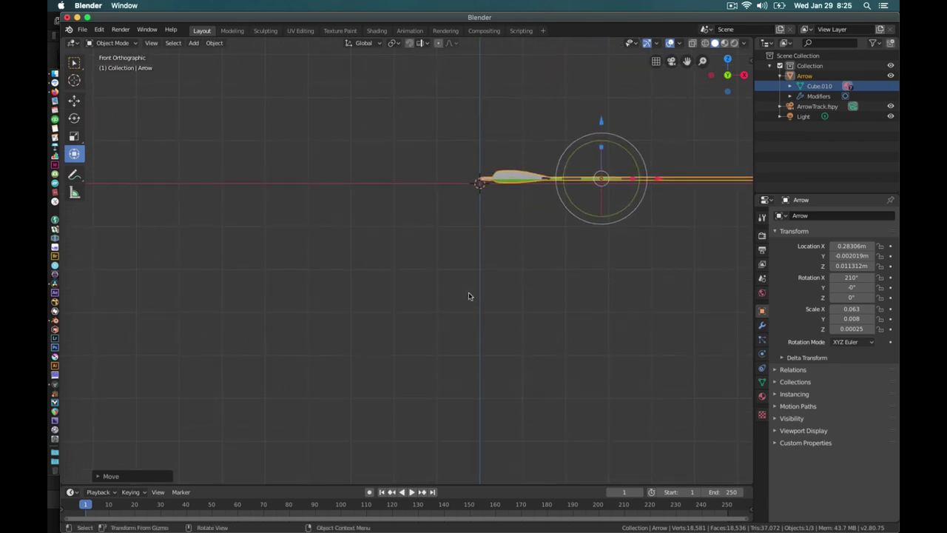
key(g)
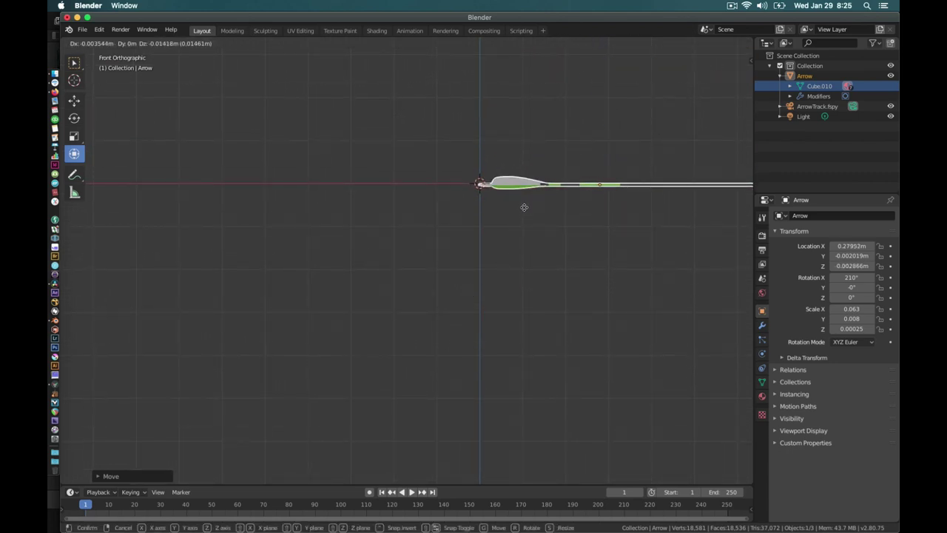
click(524, 209)
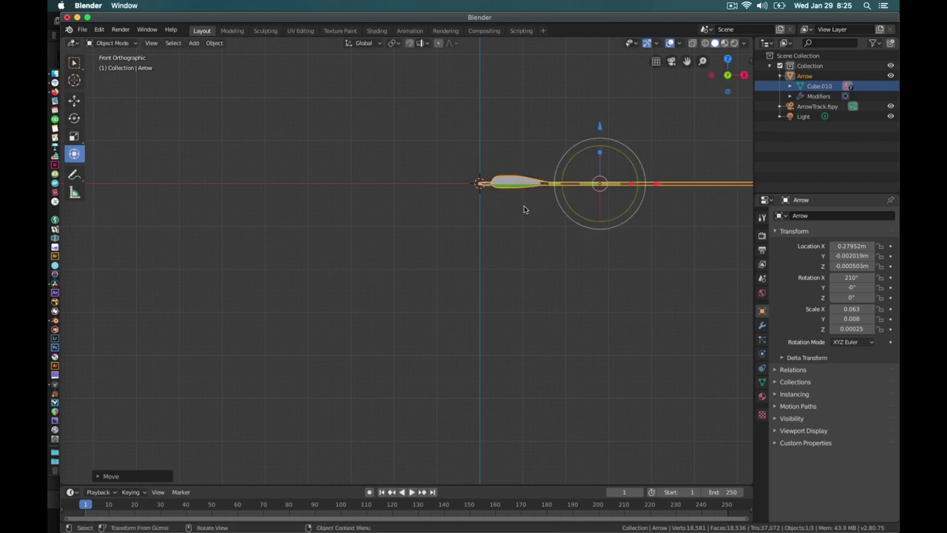
- Set the arrow's origin to the 3D cursor and test its rotation around that point in top view
key(KP_7)
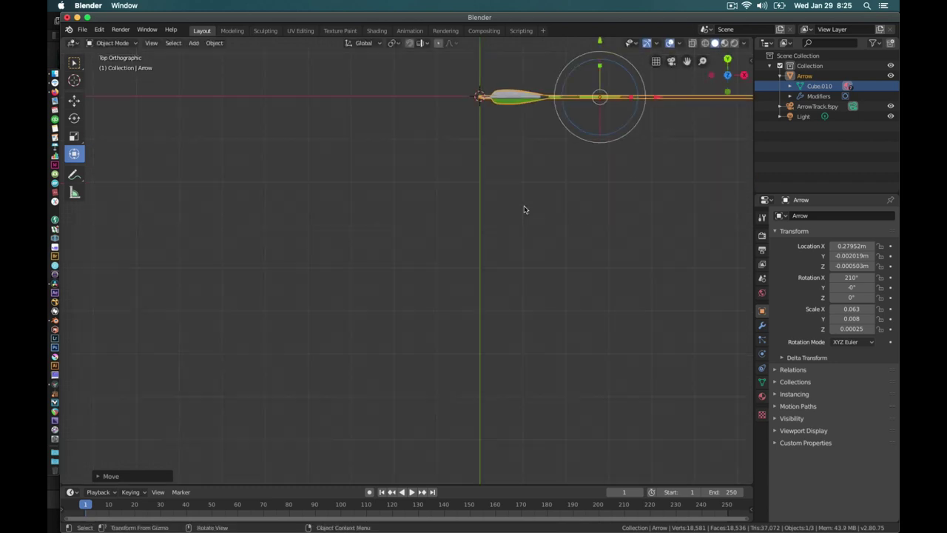
shift+middle_drag(523, 210, 429, 380)
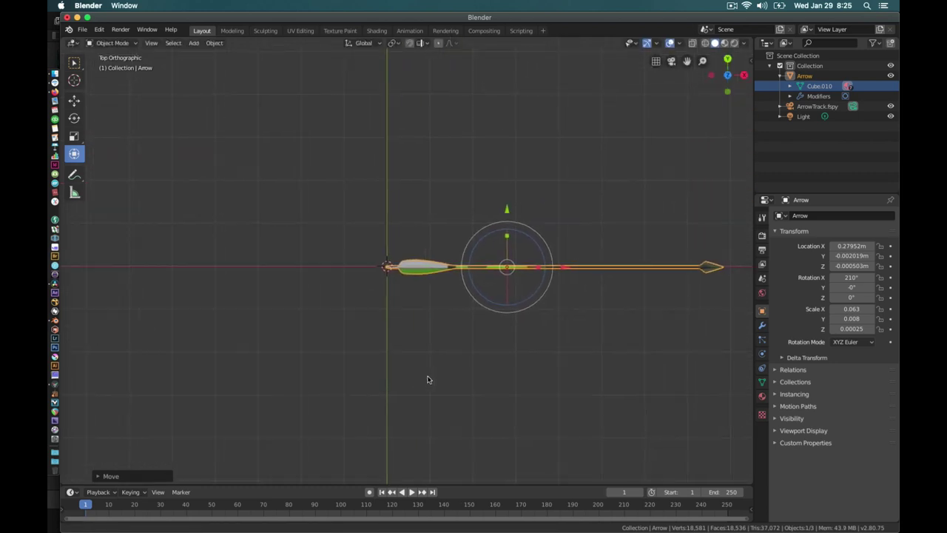
right_click(418, 268)
mouse_move(381, 292)
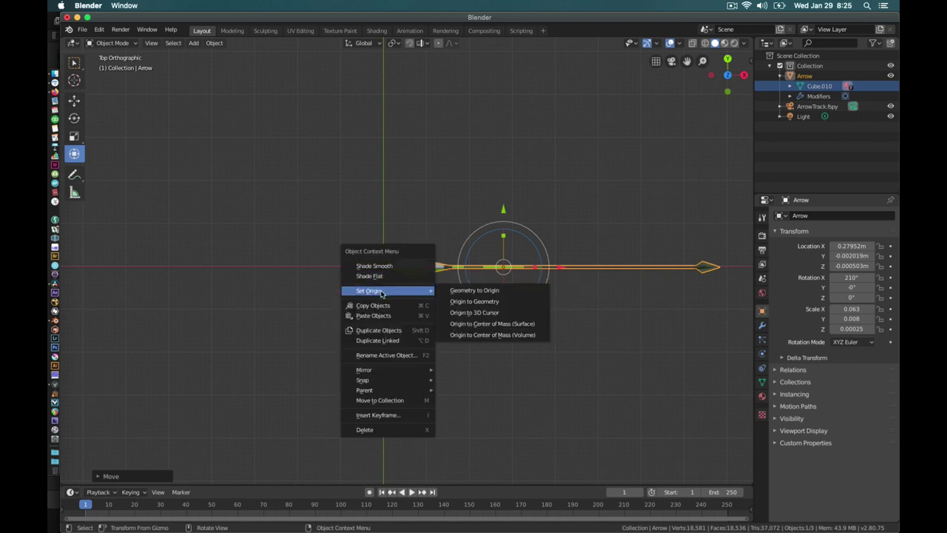
click(476, 313)
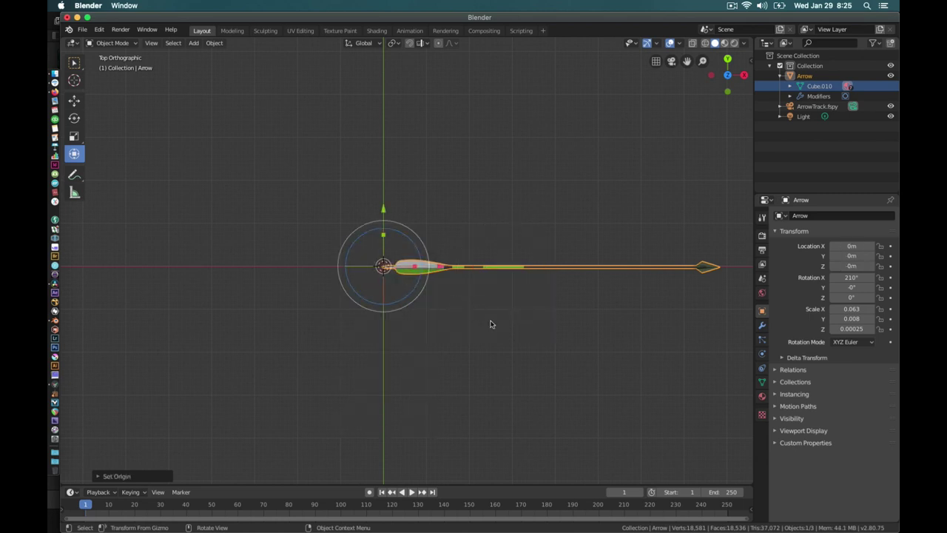
key(r)
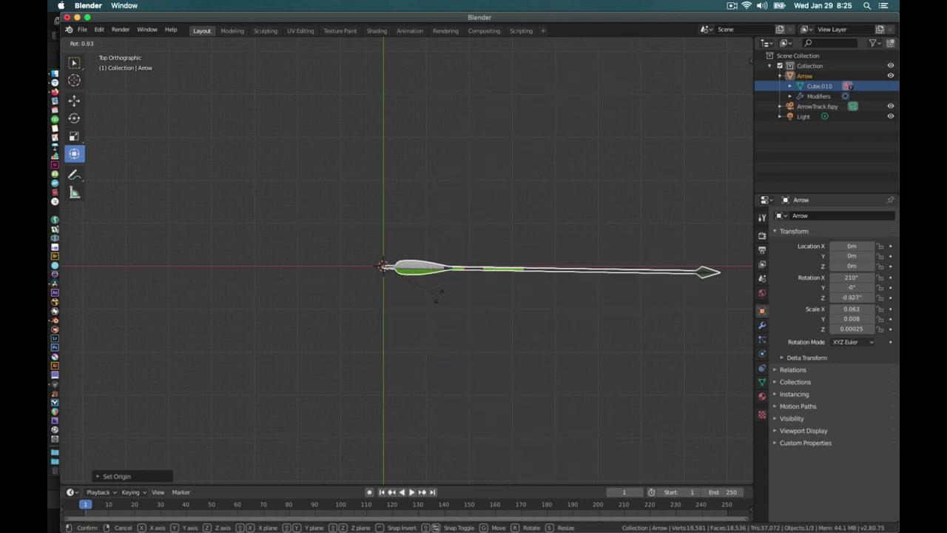
right_click(438, 298)
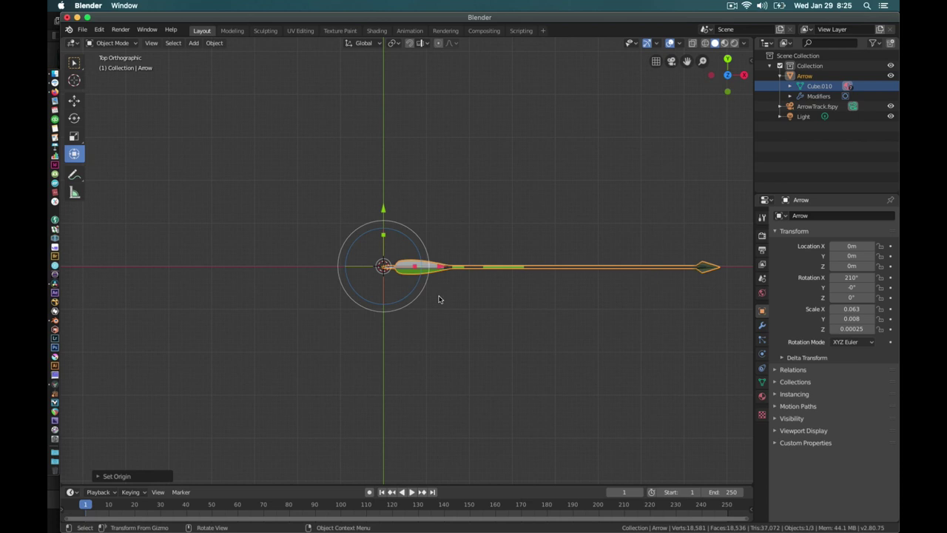
- Look through the ArrowTrack.fspy camera and remove its existing background image
key(KP_0)
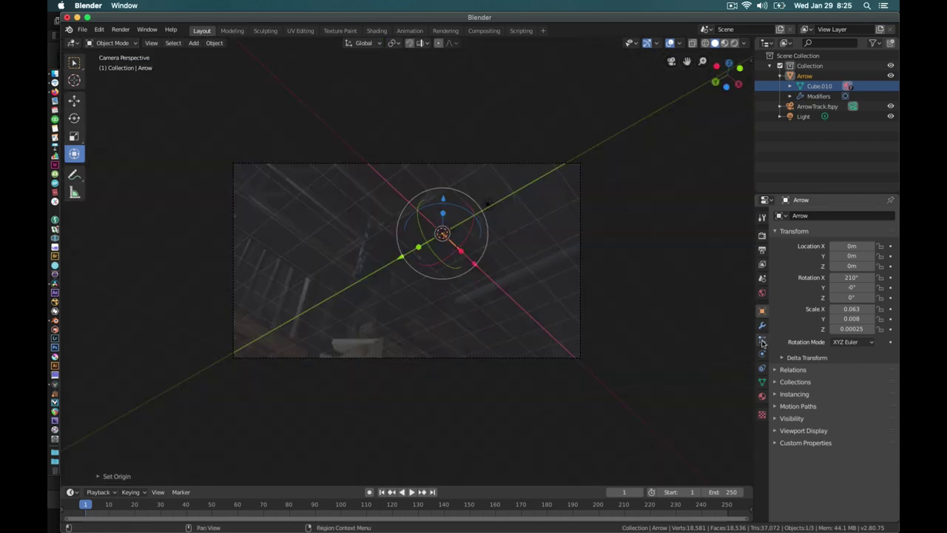
click(582, 325)
click(762, 354)
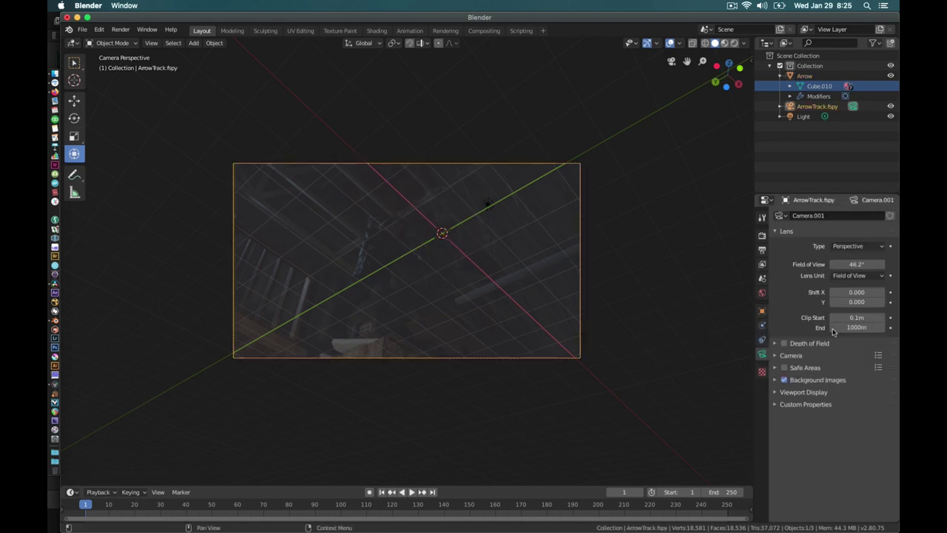
click(775, 381)
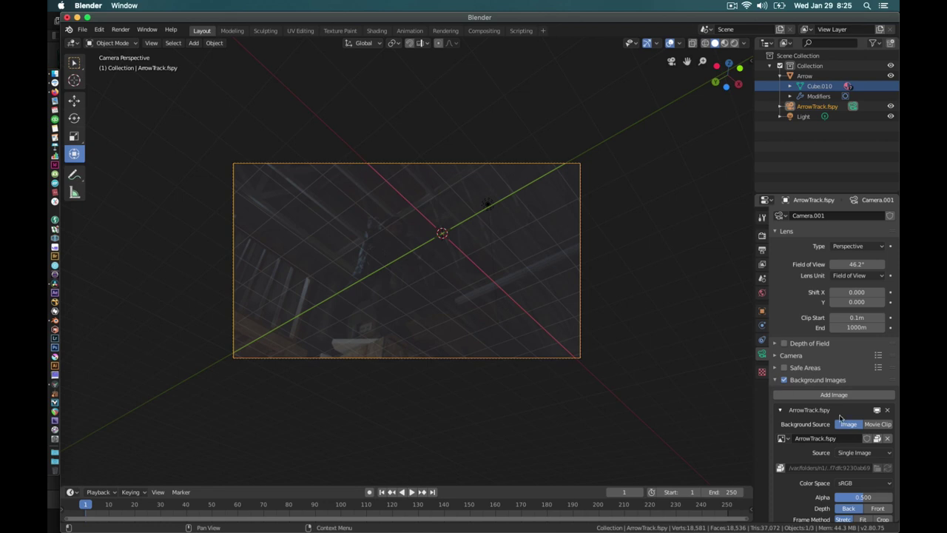
click(888, 411)
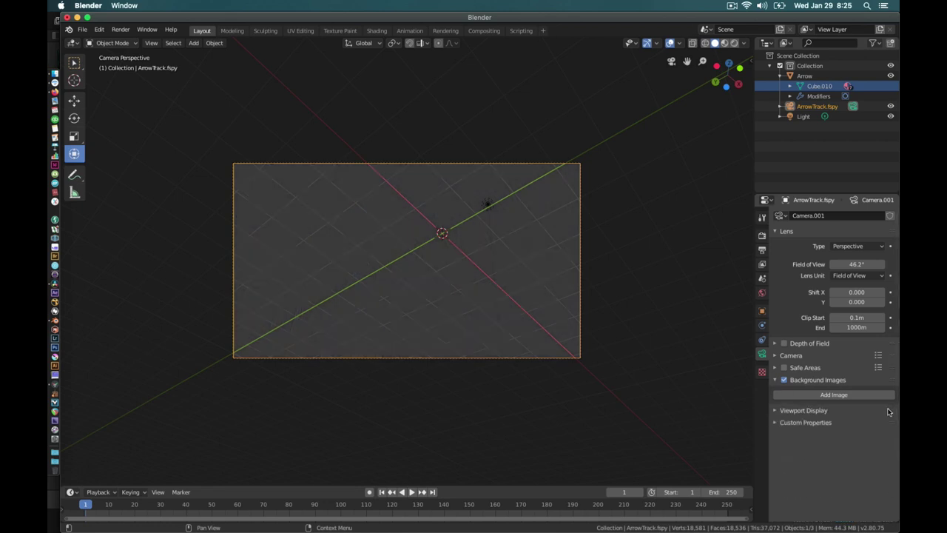
- Add ARW_02_PLATE_0001.tif from the ARW_02_PLATE folder as the camera's background image
click(816, 395)
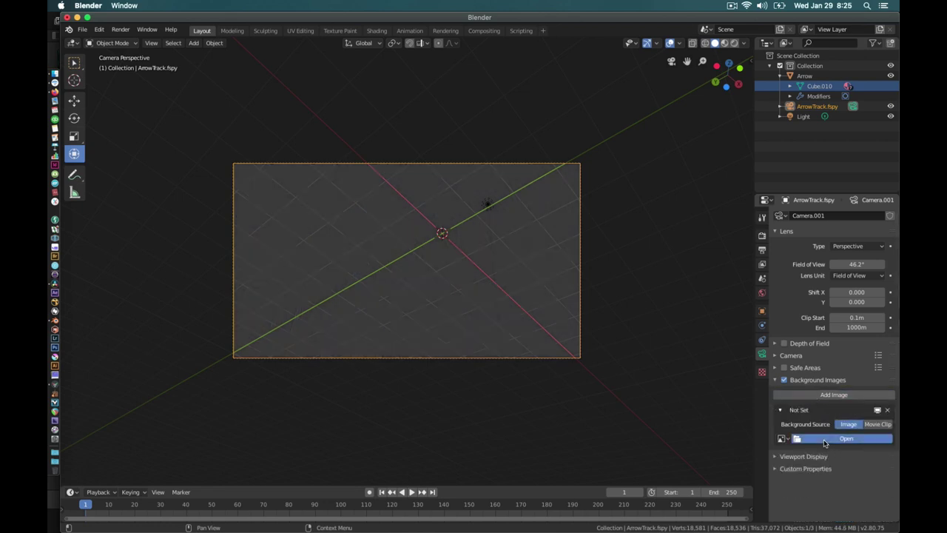
click(846, 438)
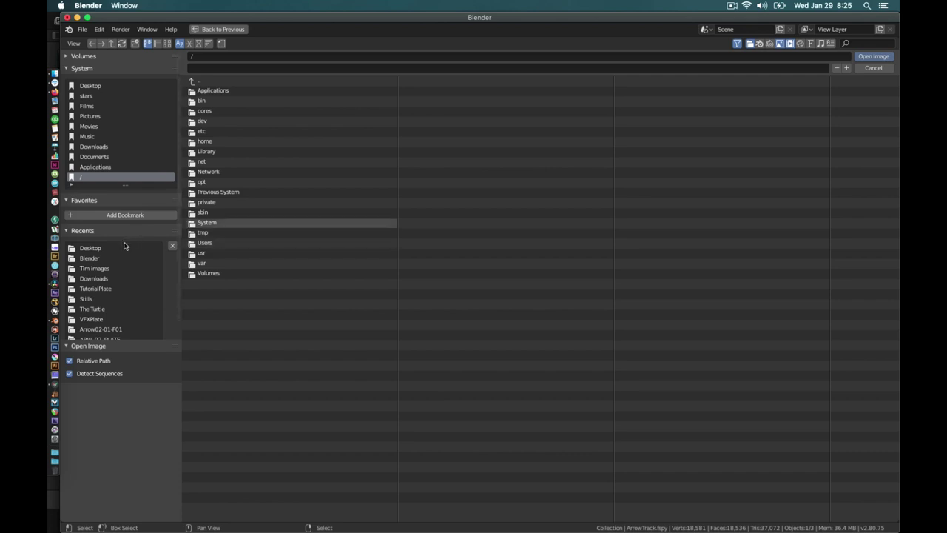
scroll(96, 282, down, 1)
click(85, 324)
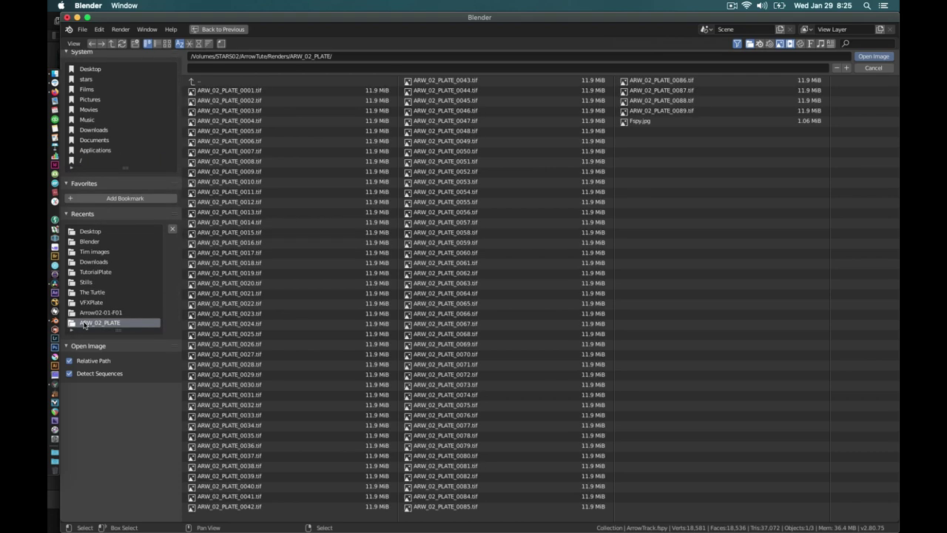
click(198, 91)
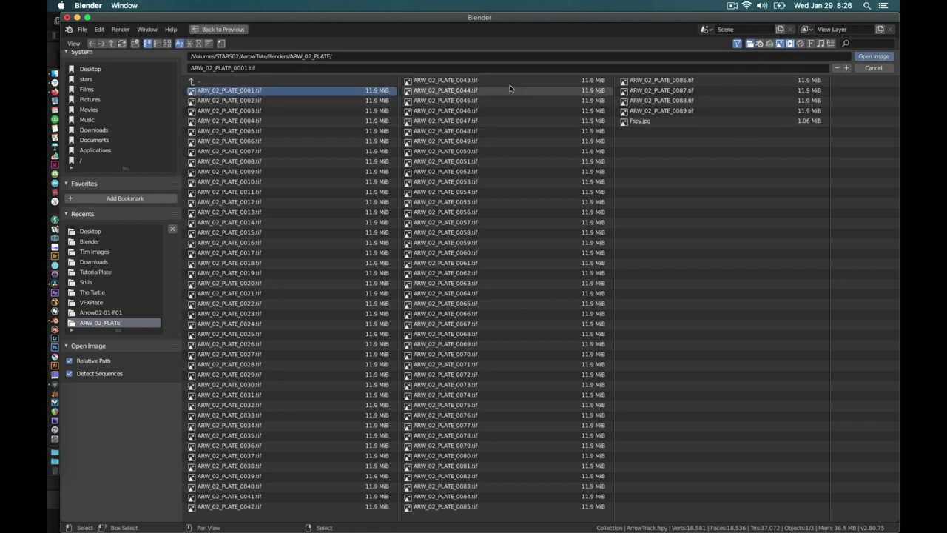
click(873, 57)
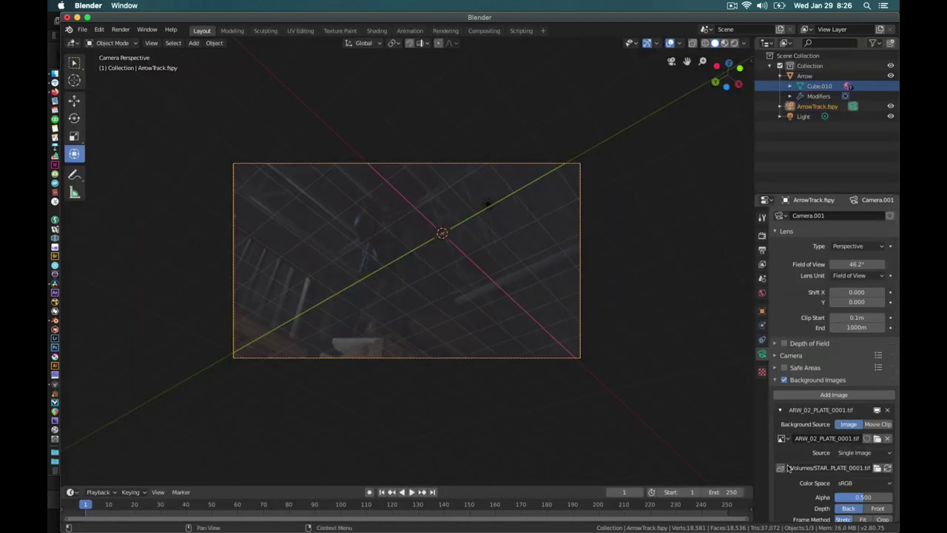
- Set the source of the camera's new background image to Image Sequence
scroll(849, 429, down, 5)
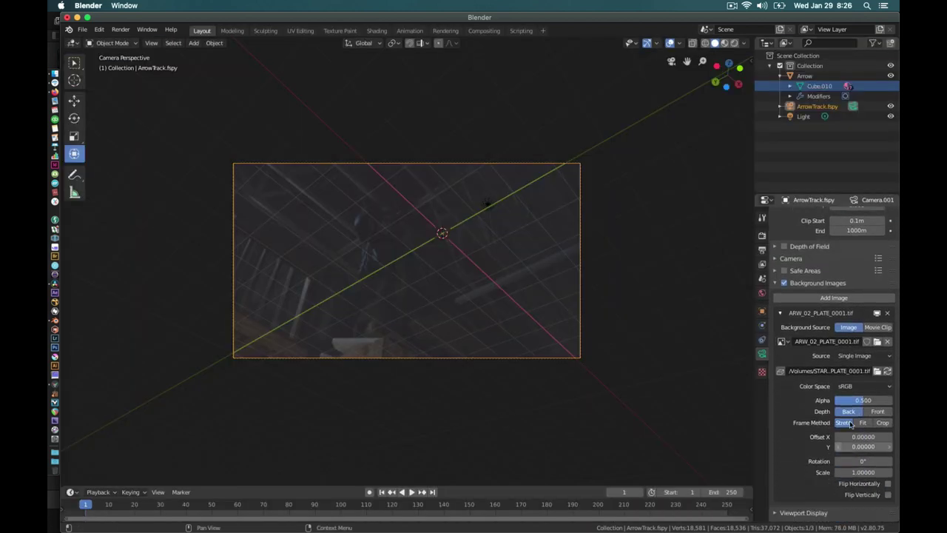
click(855, 356)
click(843, 381)
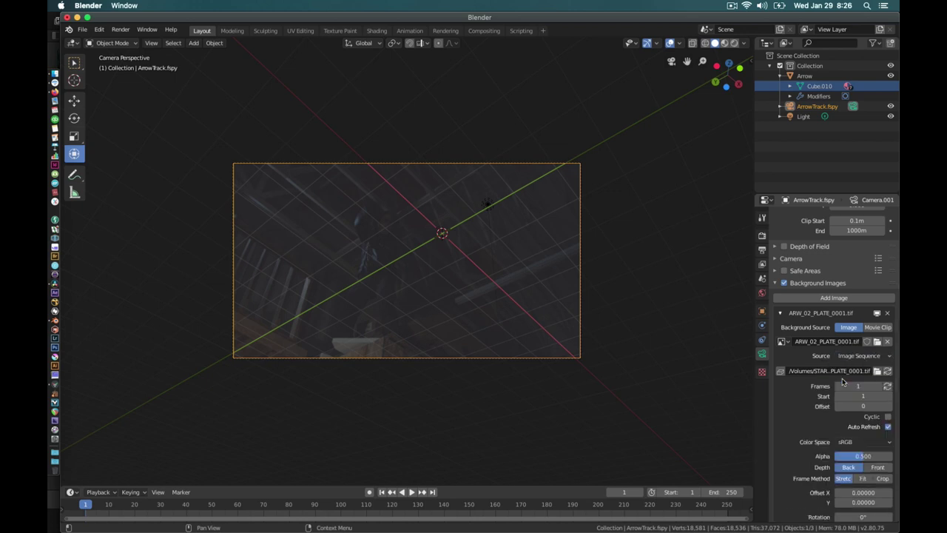
- Set the background image sequence's length to 89 frames and preview the plate by playing and scrubbing through the timeline
click(861, 386)
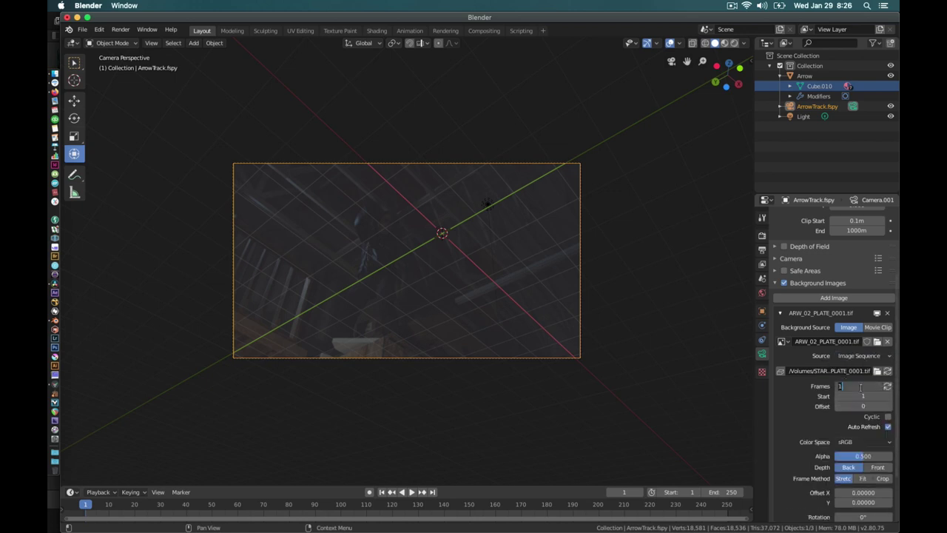
key(Return)
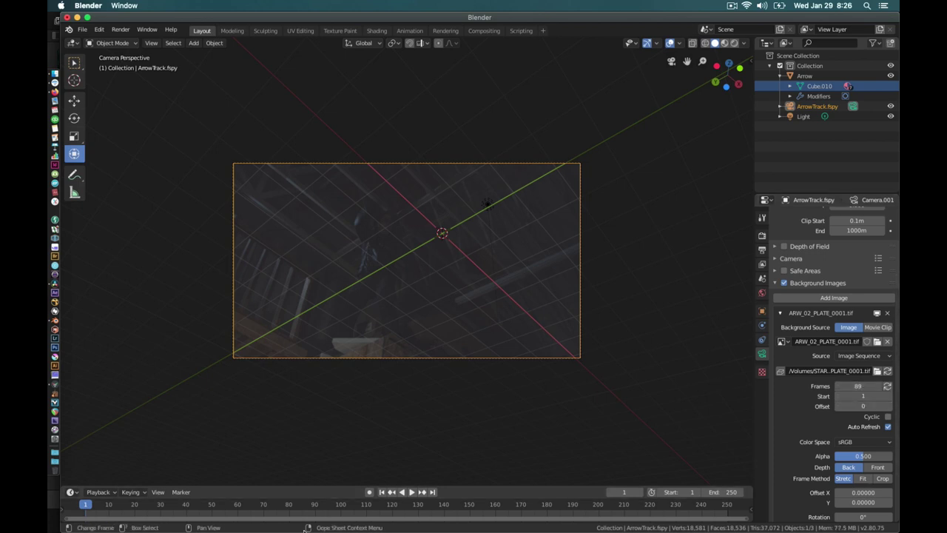
key(space)
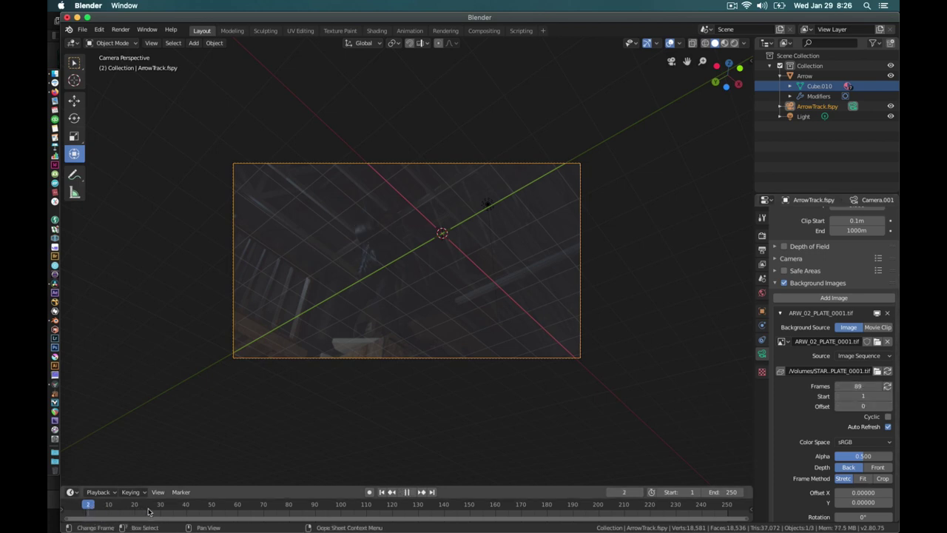
key(space)
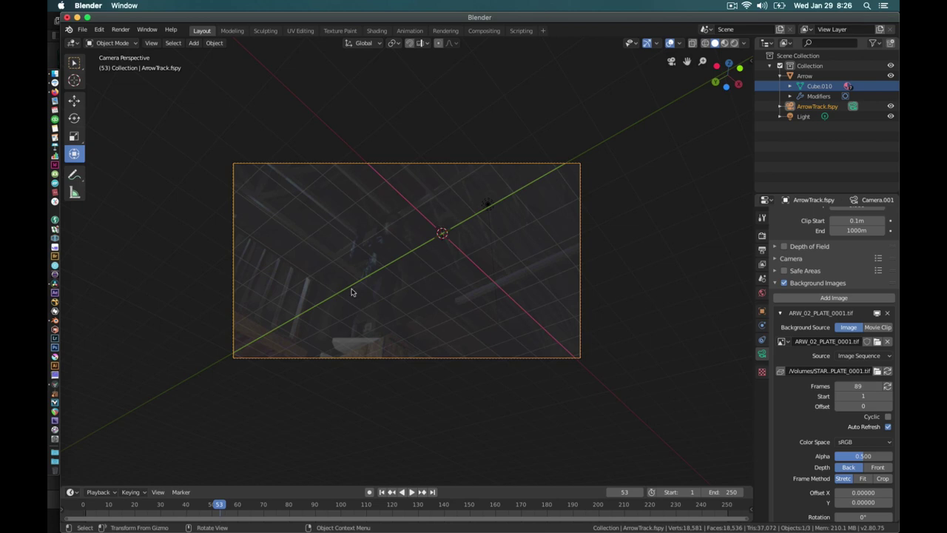
key(space)
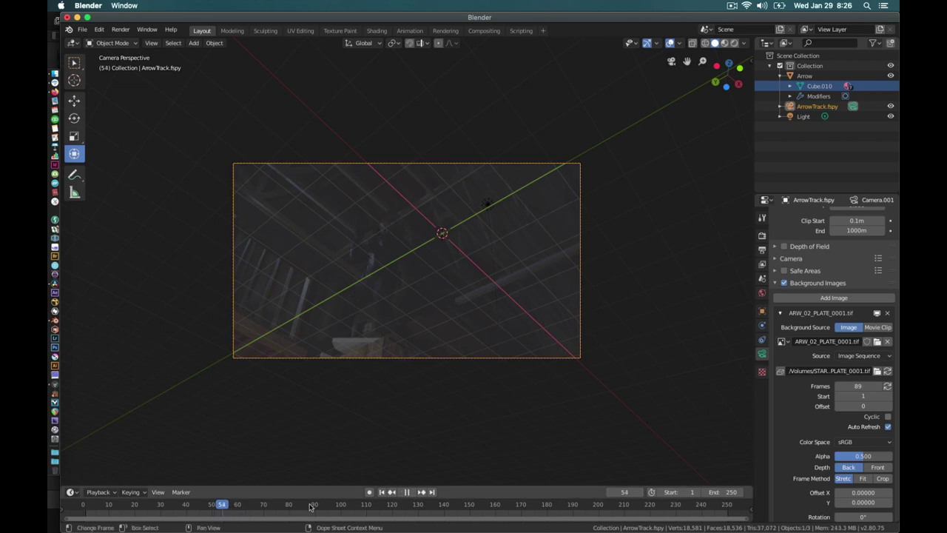
drag(310, 507, 269, 504)
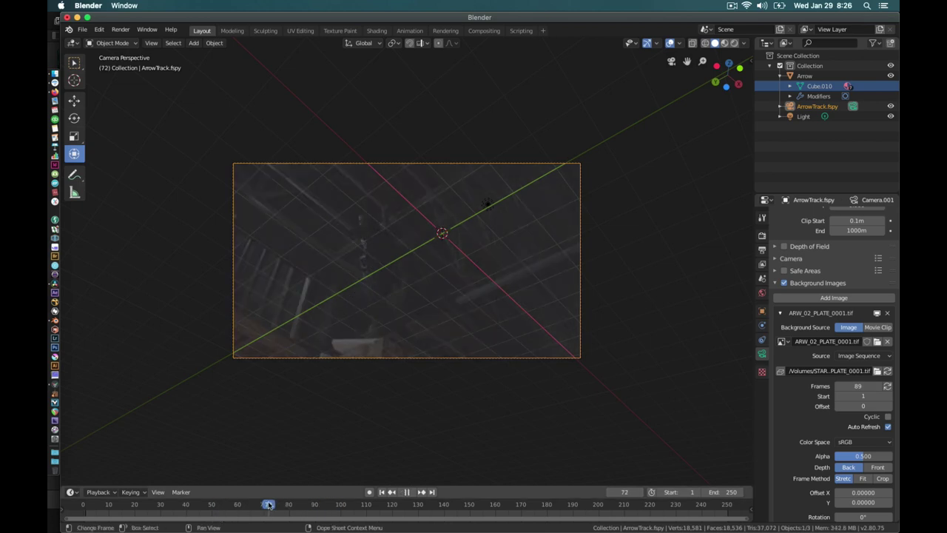
key(space)
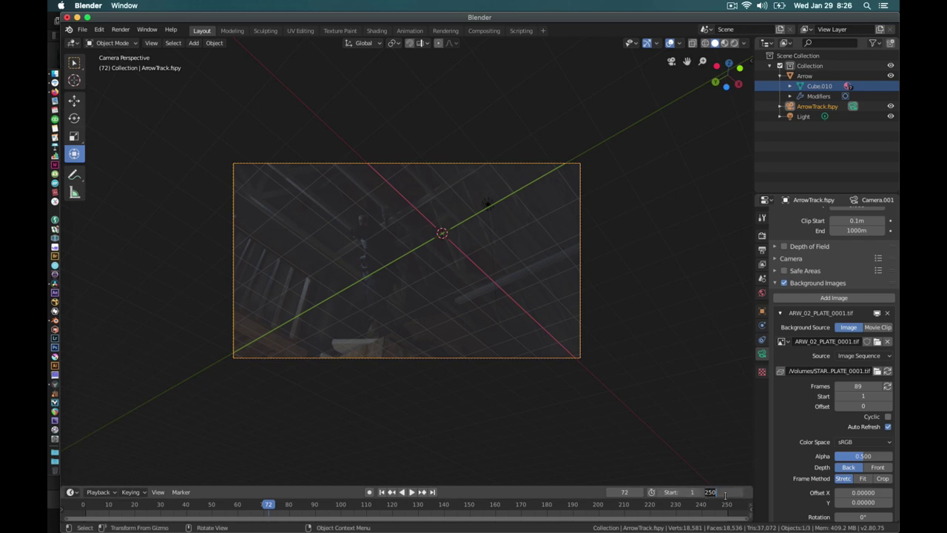
- Set the scene's end frame to 89 and enlarge the timeline area
text(89)
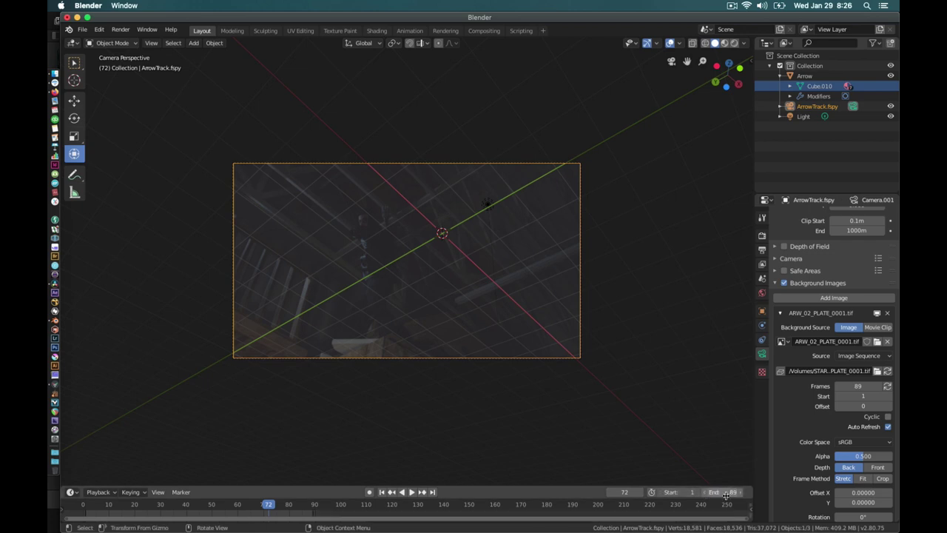
key(Return)
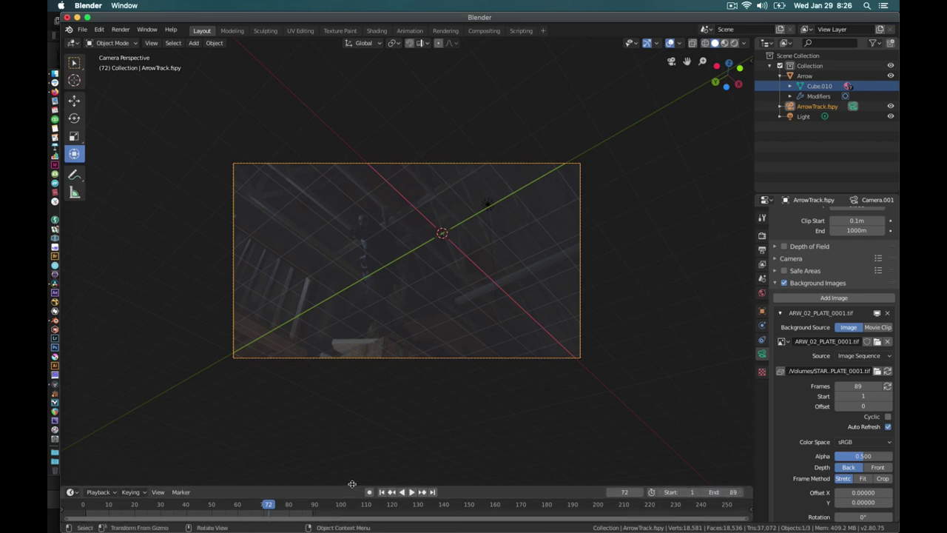
drag(352, 484, 355, 450)
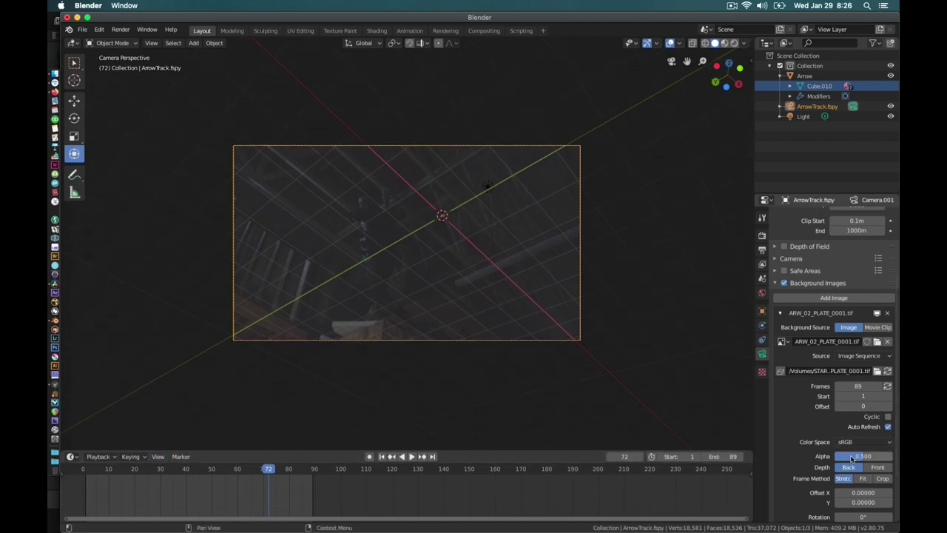
- Set the background image's alpha to 1.000 and go to frame 44 of the plate
drag(869, 460, 893, 460)
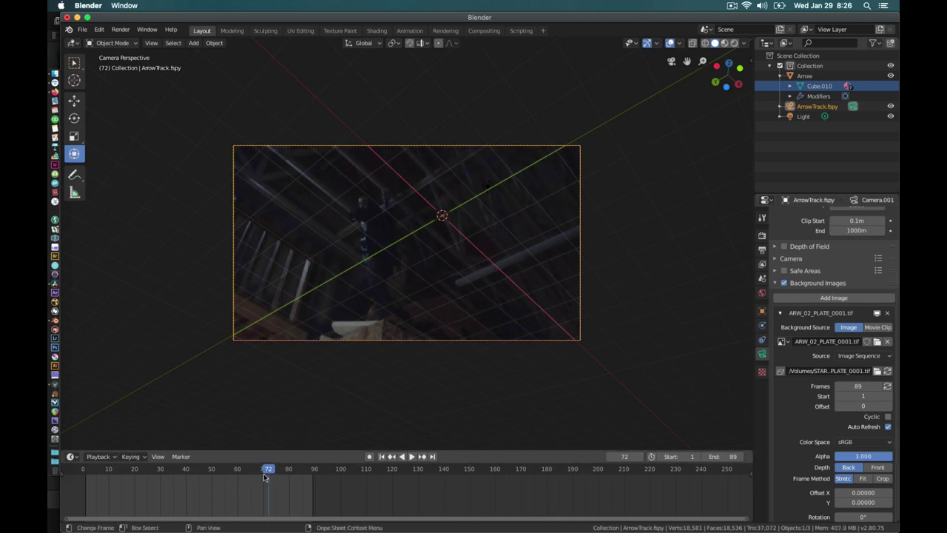
key(space)
drag(268, 471, 196, 471)
scroll(383, 241, up, 4)
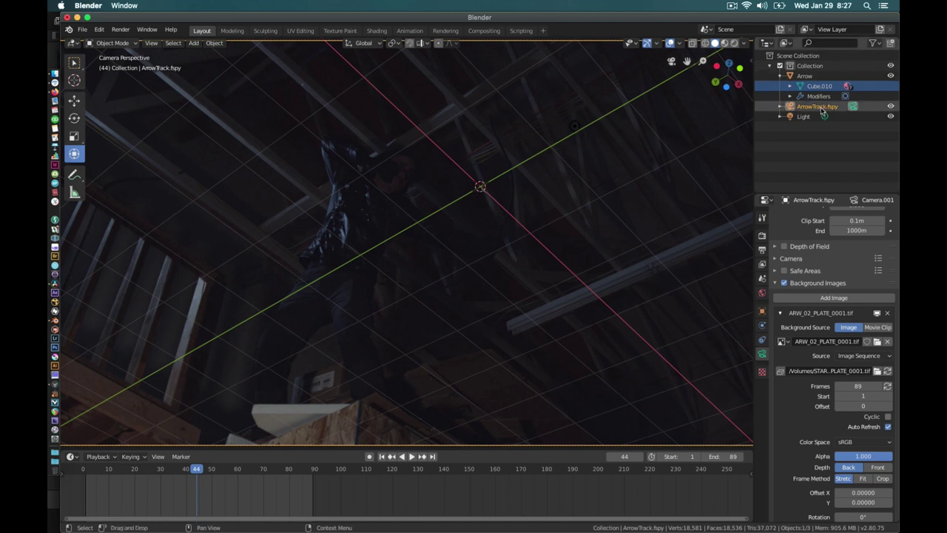
- Move the Arrow to the archer in the plate and rotate it in Local orientation so it points along the shot direction
click(809, 78)
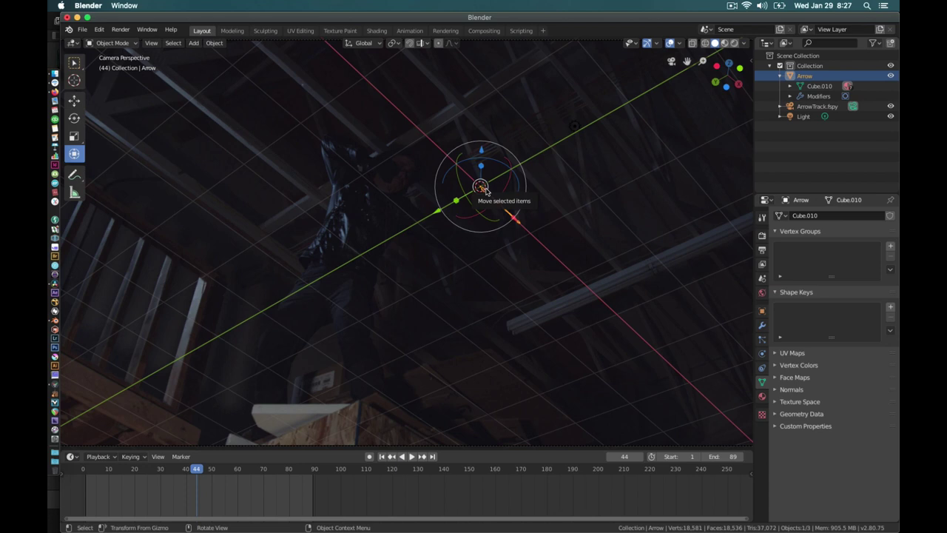
drag(481, 187, 418, 174)
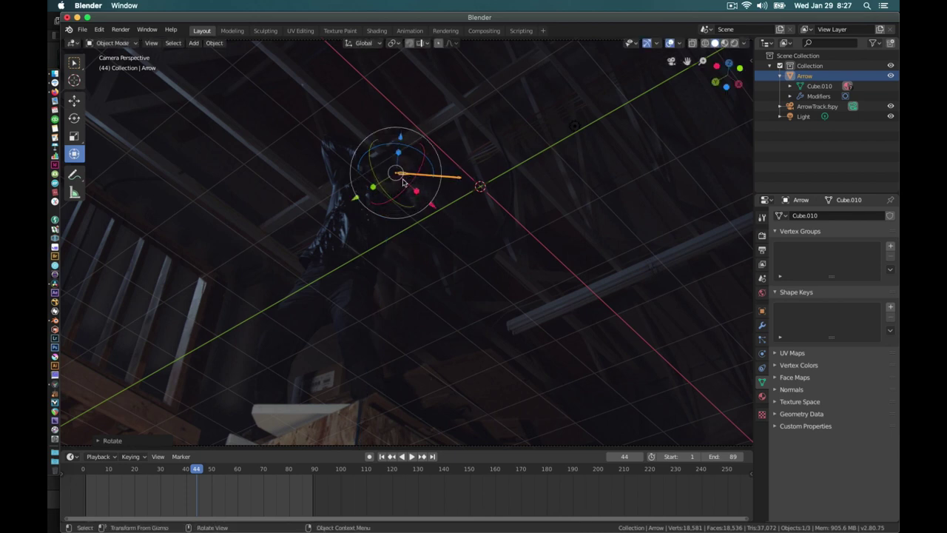
click(368, 43)
click(331, 84)
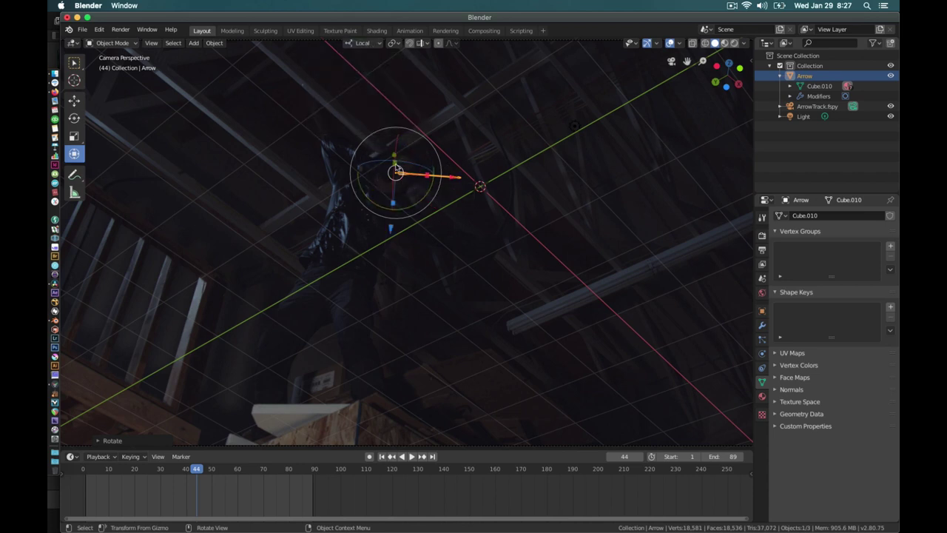
drag(377, 160, 375, 163)
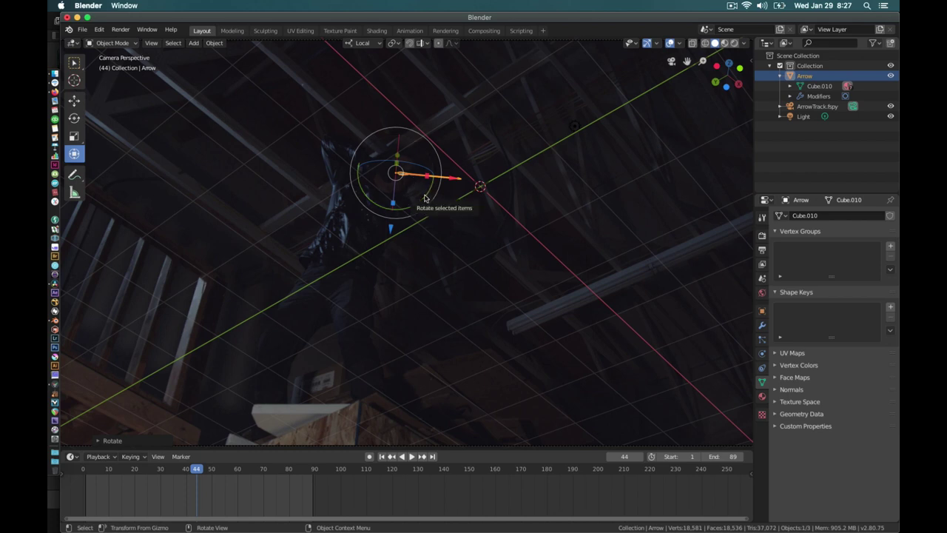
mouse_move(426, 198)
mouse_down()
mouse_move(457, 182)
mouse_move(452, 202)
mouse_move(414, 207)
mouse_up()
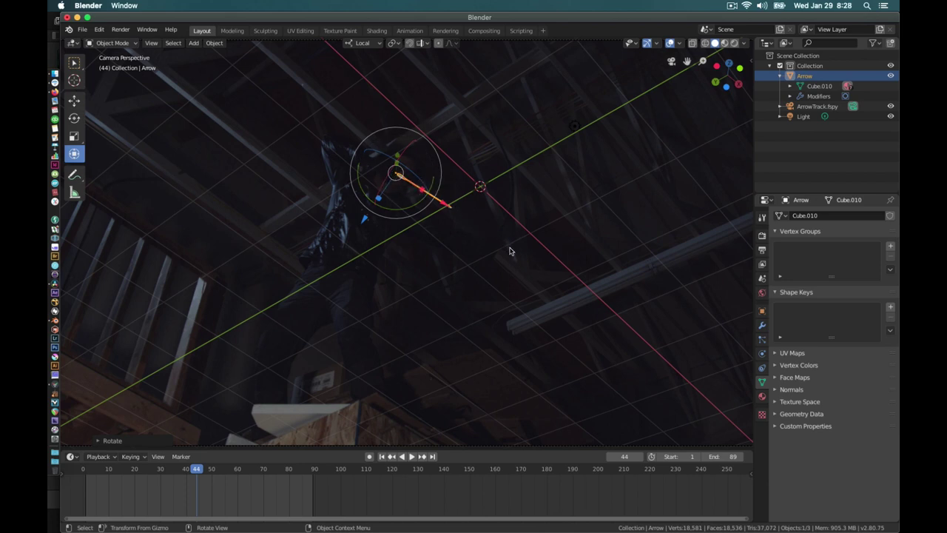
drag(396, 214, 395, 205)
- Scale the Arrow up by about 2.12 and fine-tune its rotation
key(s)
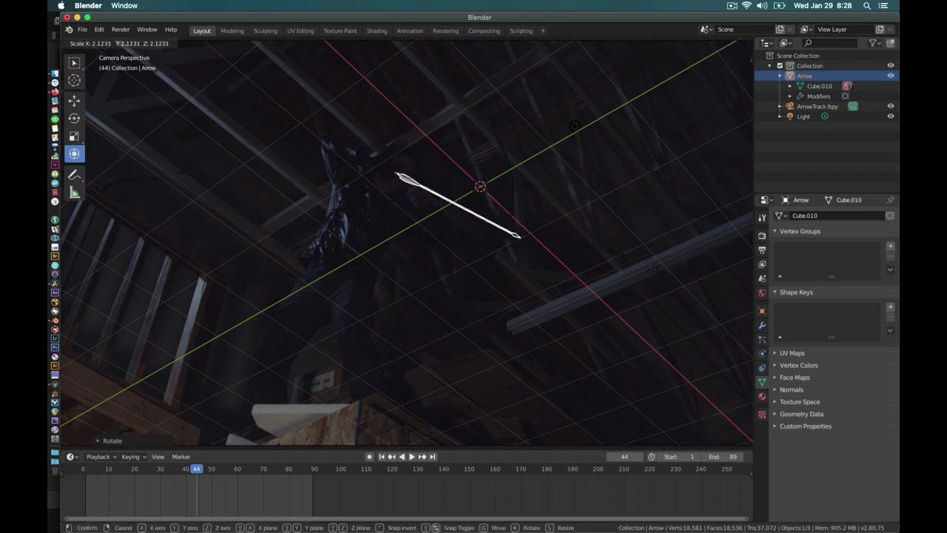
click(622, 257)
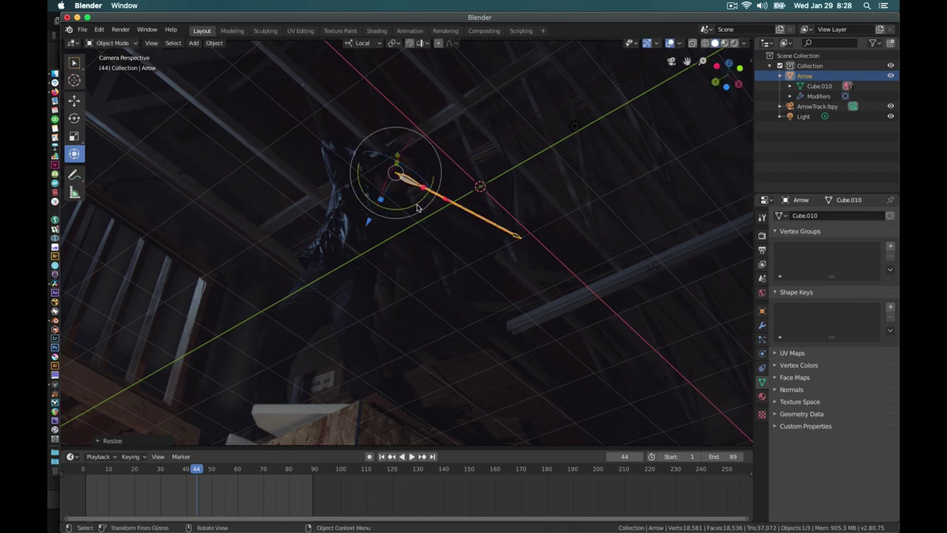
drag(417, 208, 414, 205)
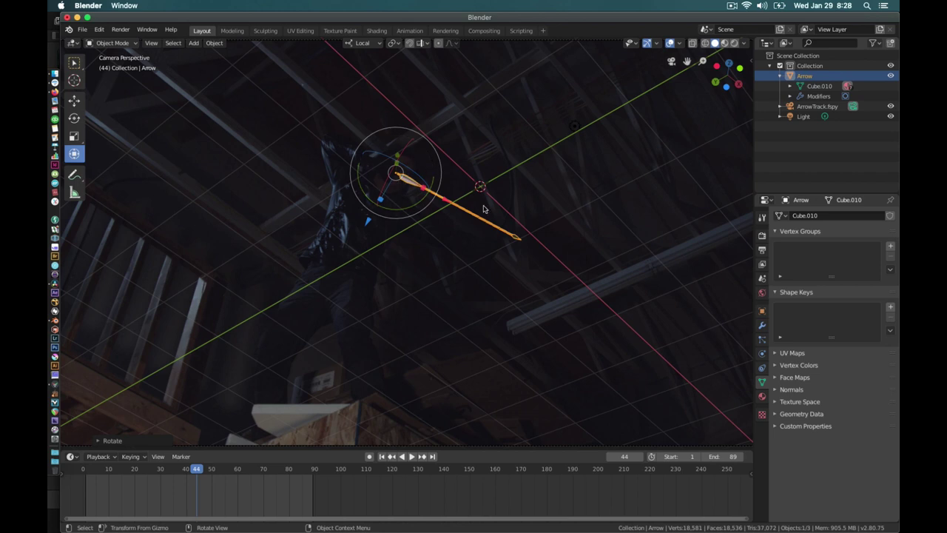
- Insert a LocRotScale keyframe for the Arrow at frame 44 and deselect all objects
key(i)
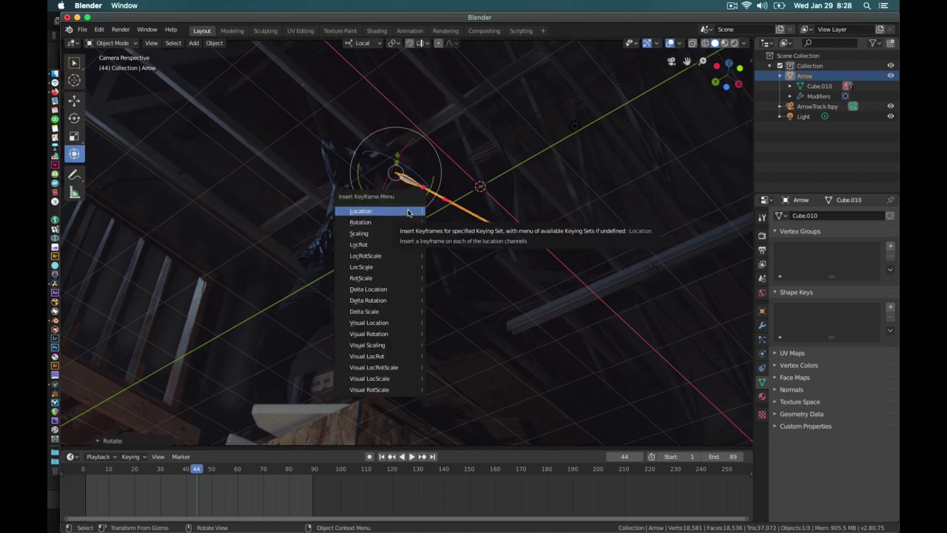
click(371, 256)
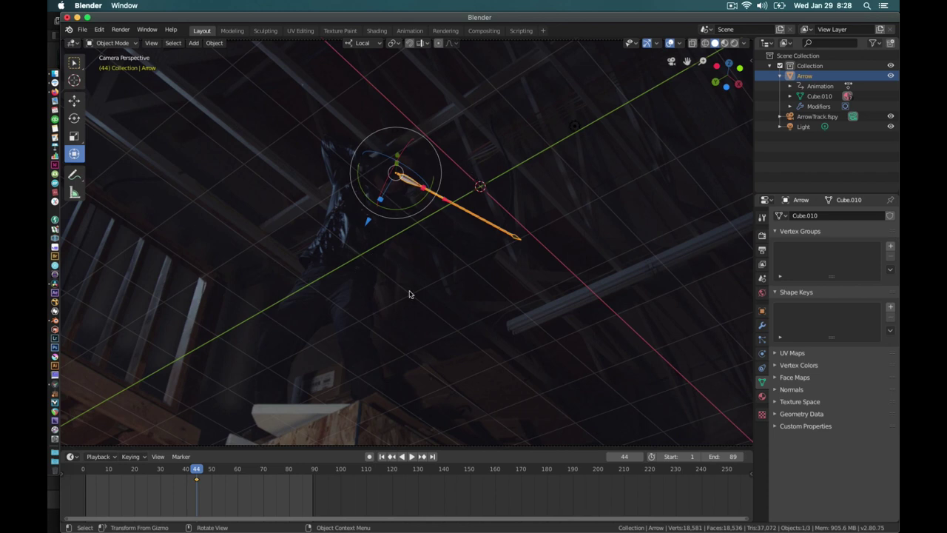
key(a)
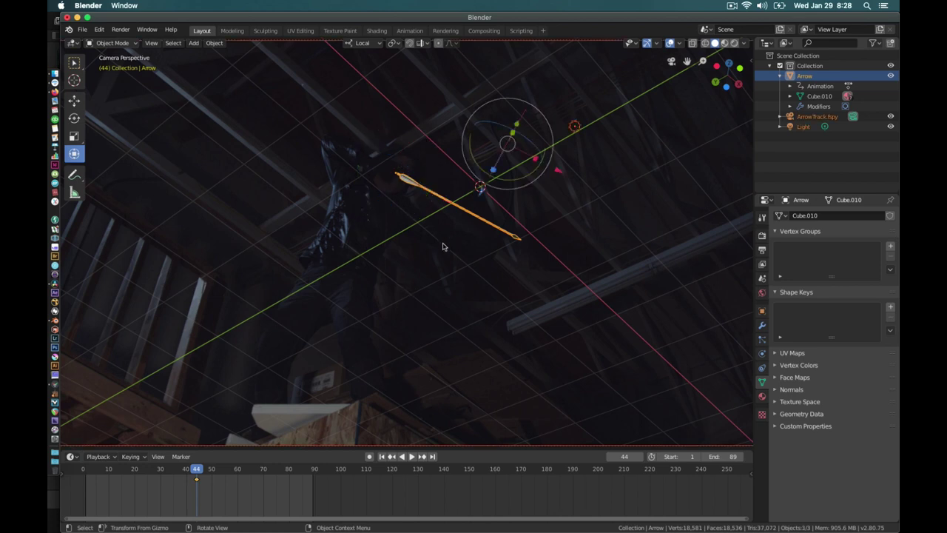
key(alt+a)
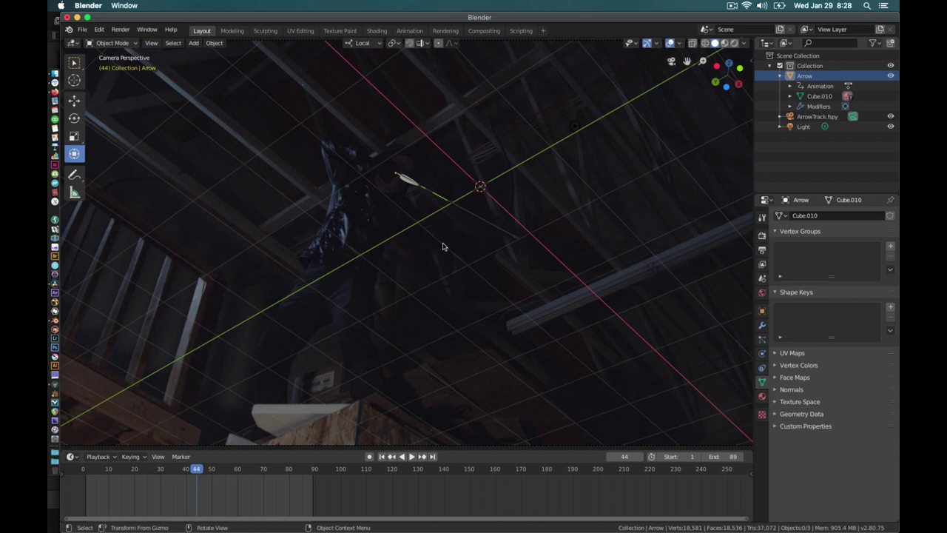
- Step back and forth over the frames just after frame 44 to examine the Arrow against the archer's release
key(Right)
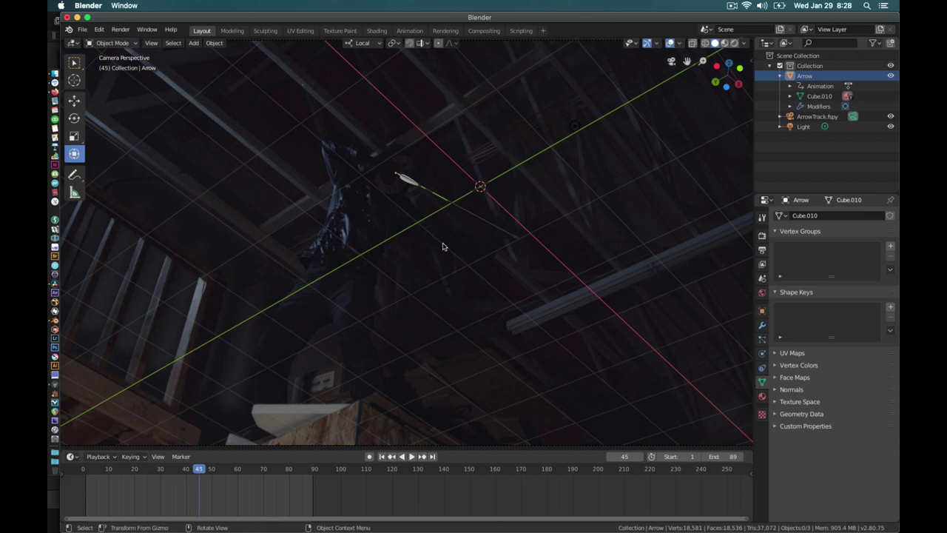
key(Right)
key(Left)
key(Left)
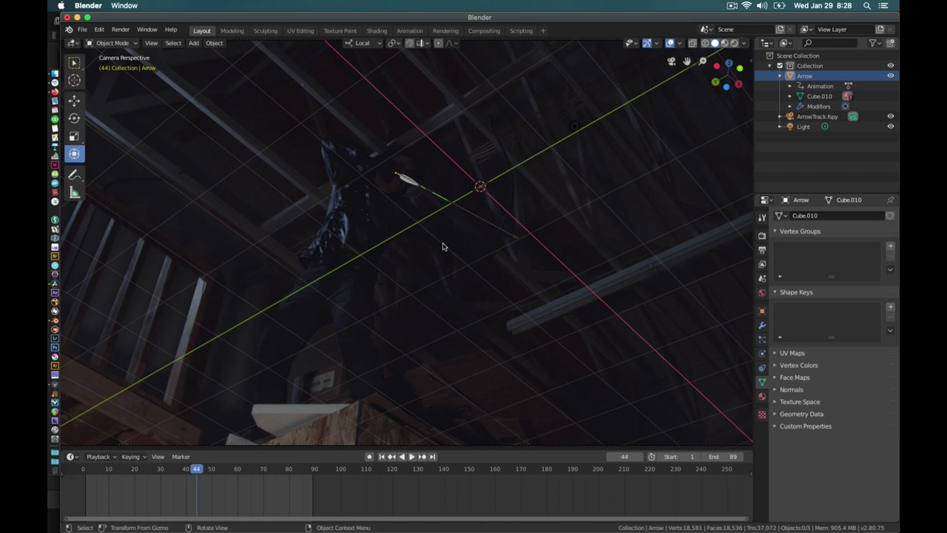
key(Right)
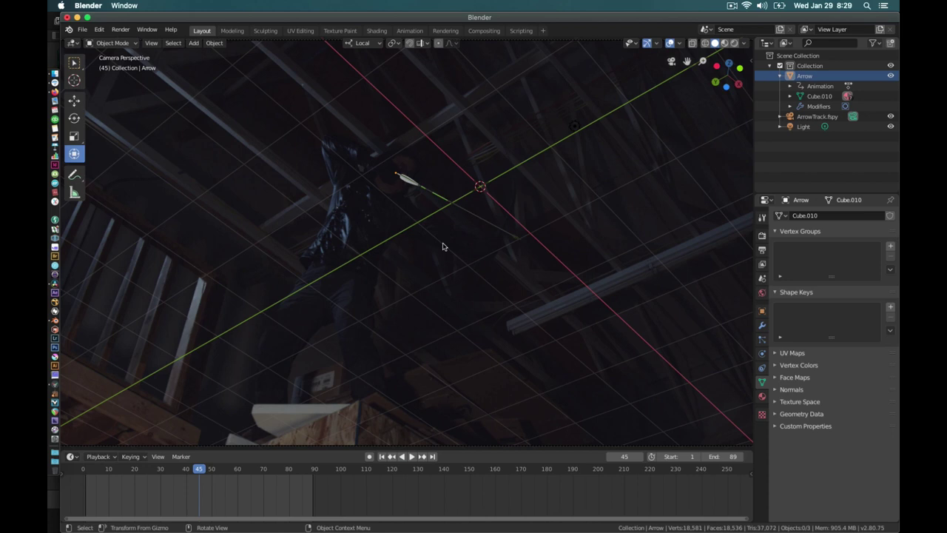
key(Left)
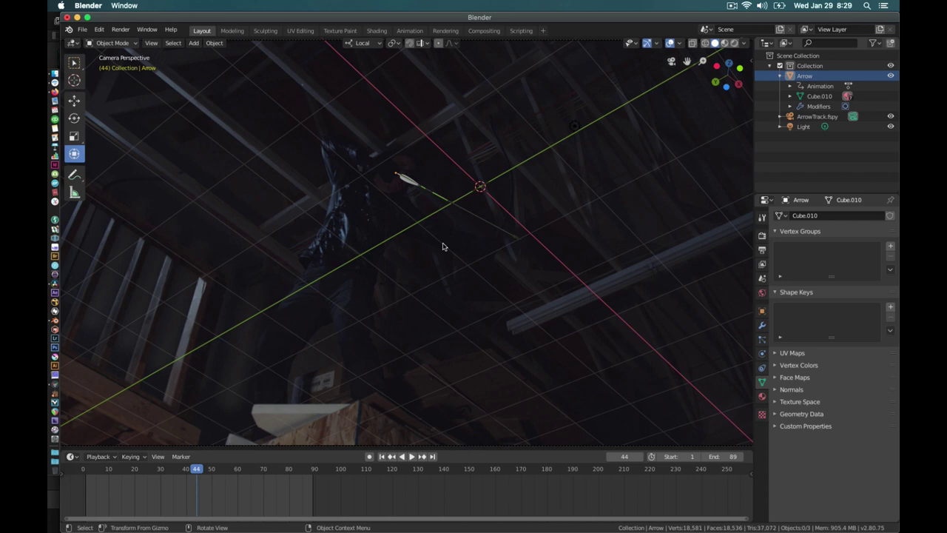
- At frame 49, move the Arrow along its local X axis out of the camera frame and insert a keyframe
key(Right)
key(Right)
key(Right)
key(Right)
key(Right)
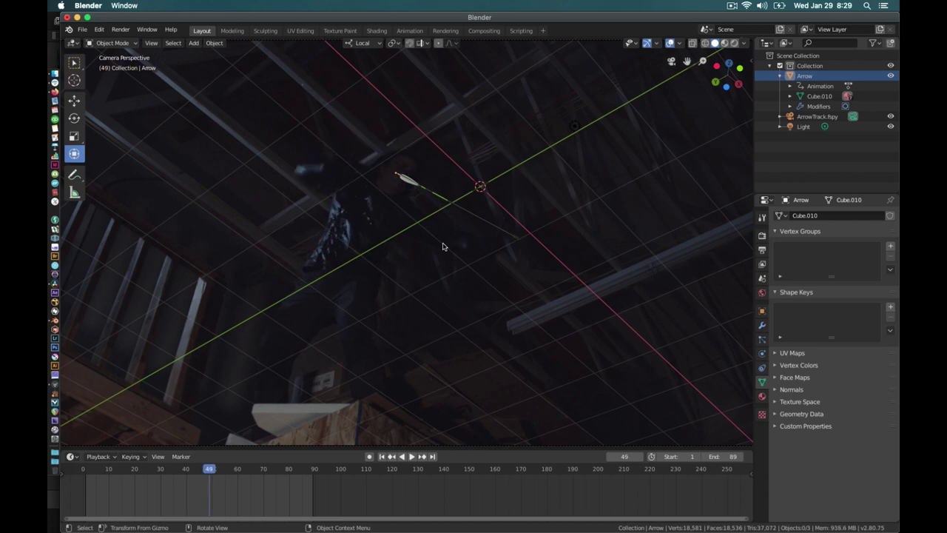
scroll(516, 214, down, 4)
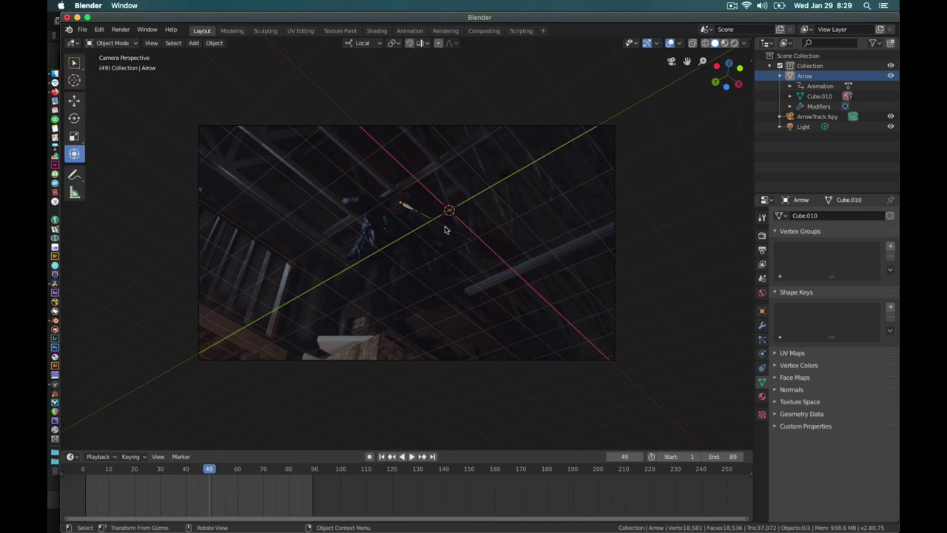
click(446, 225)
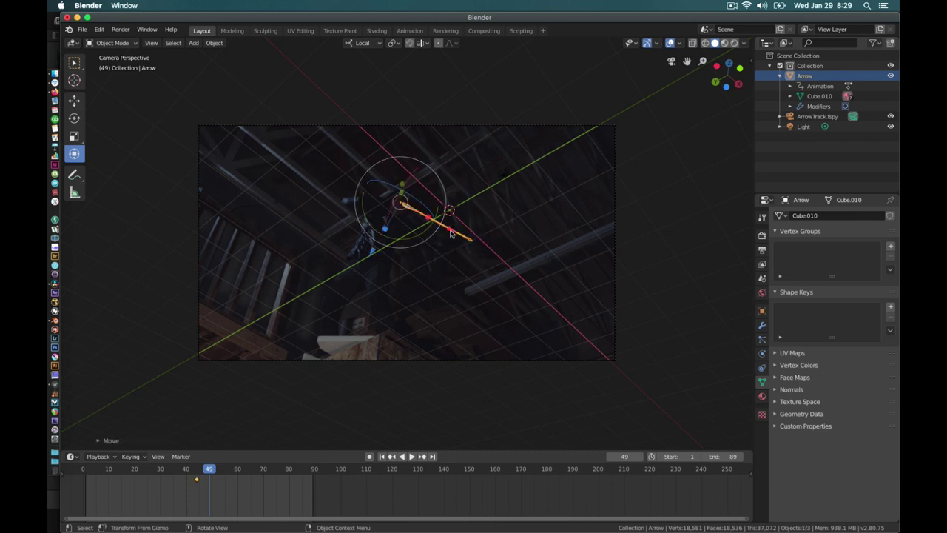
drag(450, 233, 692, 327)
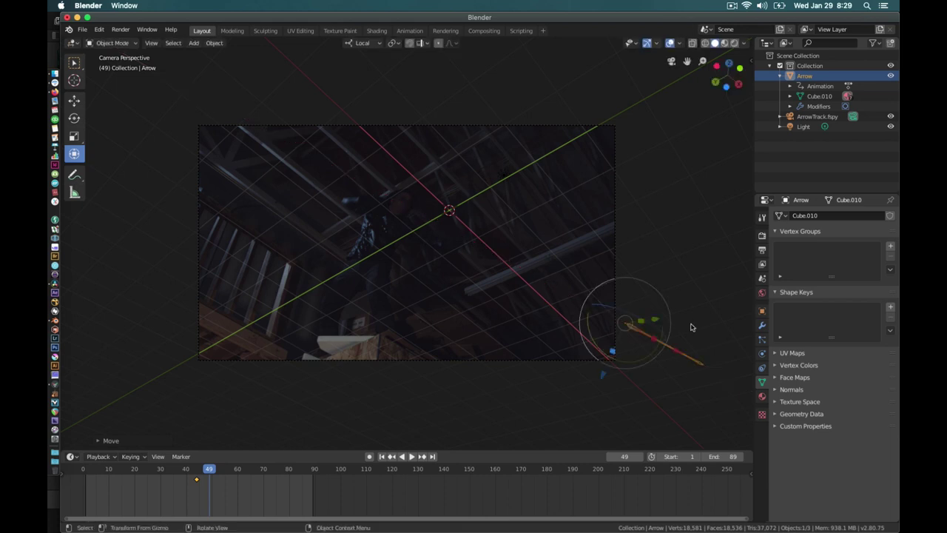
key(i)
click(615, 295)
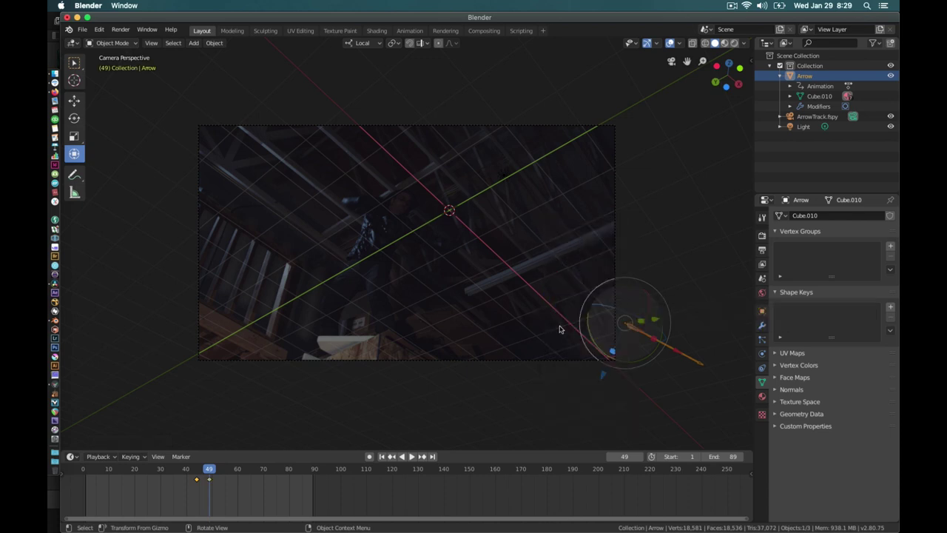
- Step frame by frame from frame 44 to frame 58 to check the Arrow's flight out of the shot
key(Left)
key(Left)
key(Left)
key(Left)
key(Left)
key(Left)
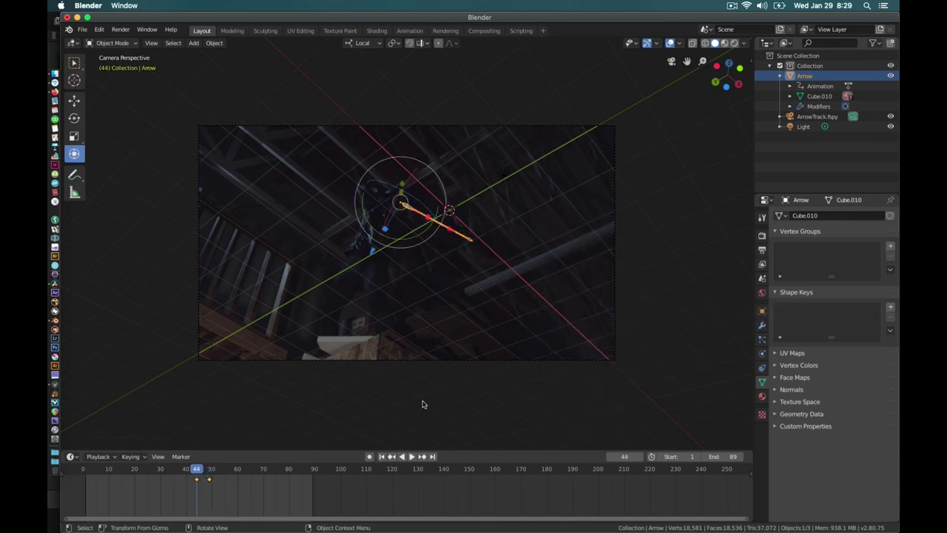
key(Right)
key(Right)
key(Right)
key(Right)
key(Right)
key(Right)
key(Right)
key(Right)
key(Right)
key(Right)
key(Right)
key(Right)
key(Right)
key(Right)
key(Right)
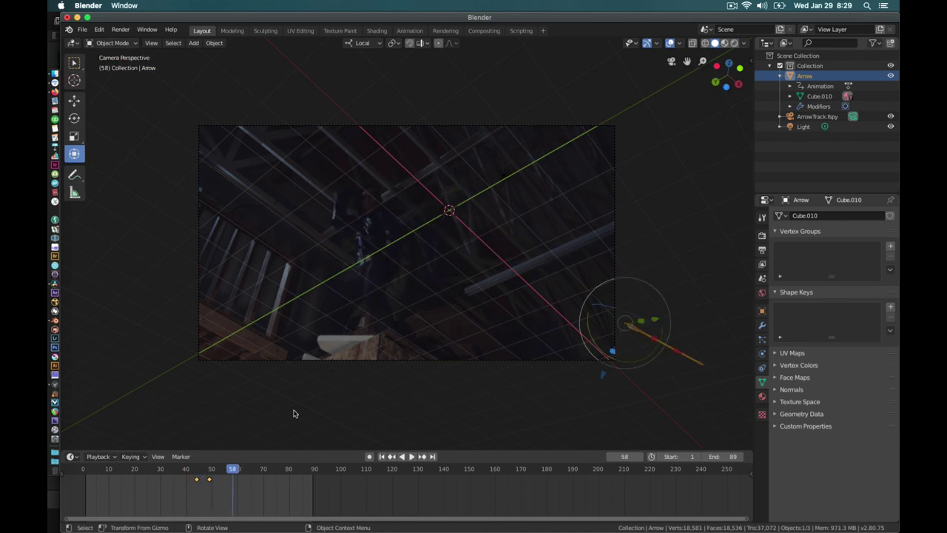
- Play the animation repeatedly from about frame 41 to check the timing of the Arrow's release and flight
click(191, 469)
mouse_move(191, 469)
mouse_down()
mouse_move(229, 469)
mouse_move(188, 469)
mouse_up()
key(space)
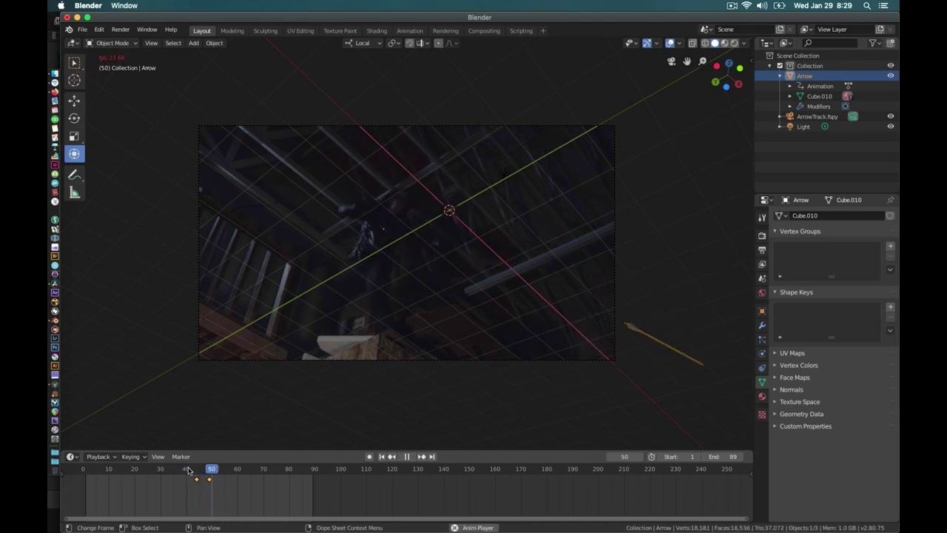
key(Escape)
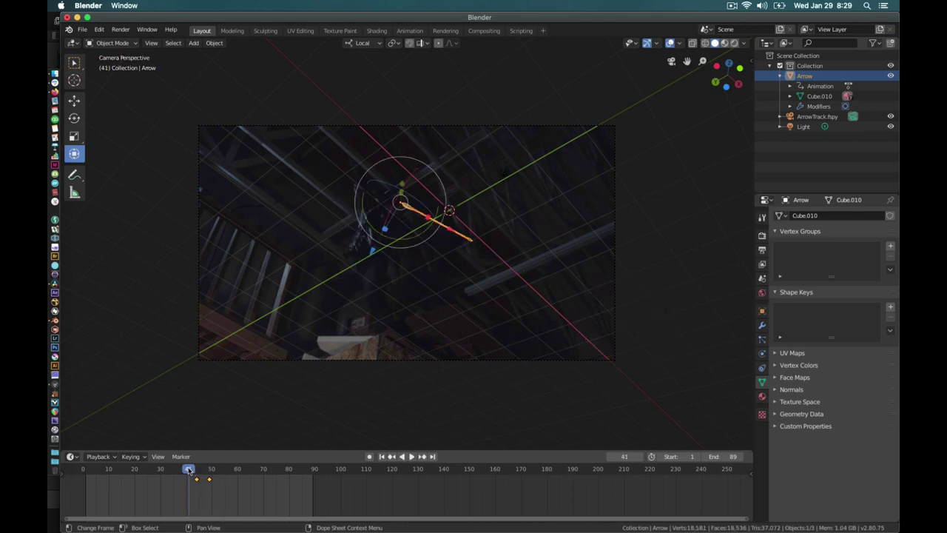
key(space)
key(space)
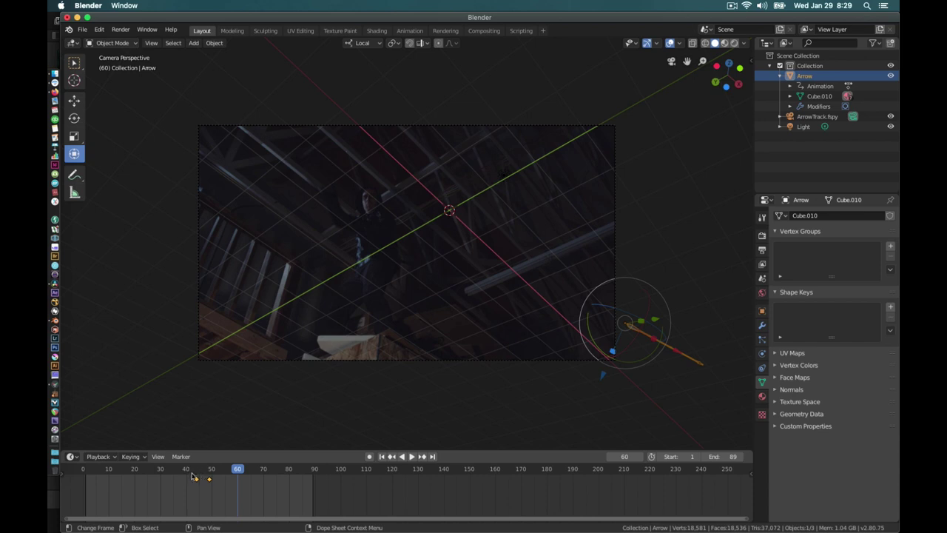
click(188, 469)
key(space)
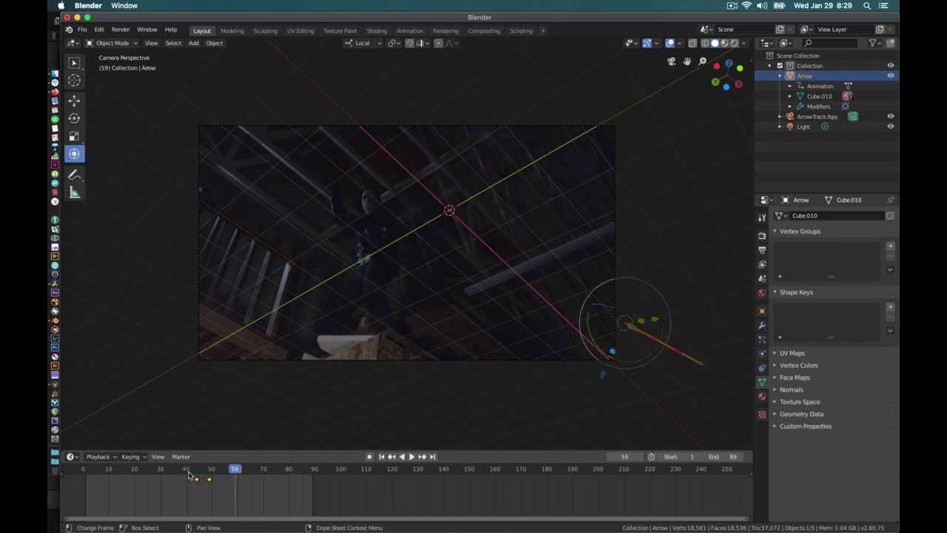
key(Escape)
key(space)
key(Escape)
key(Escape)
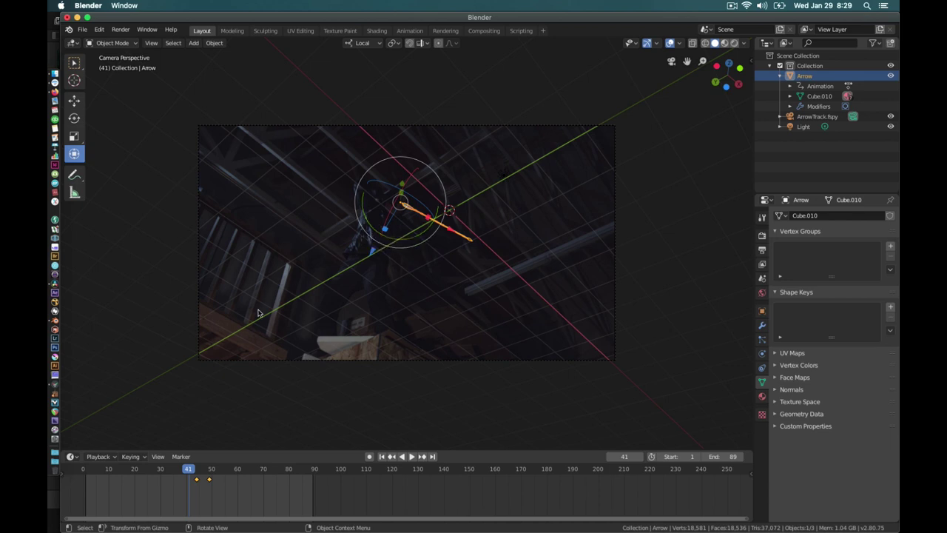
key(space)
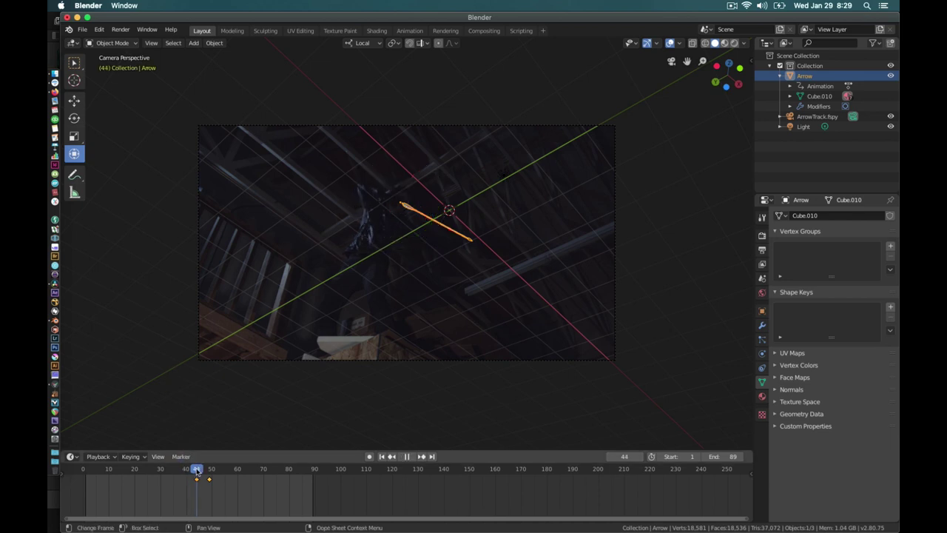
key(space)
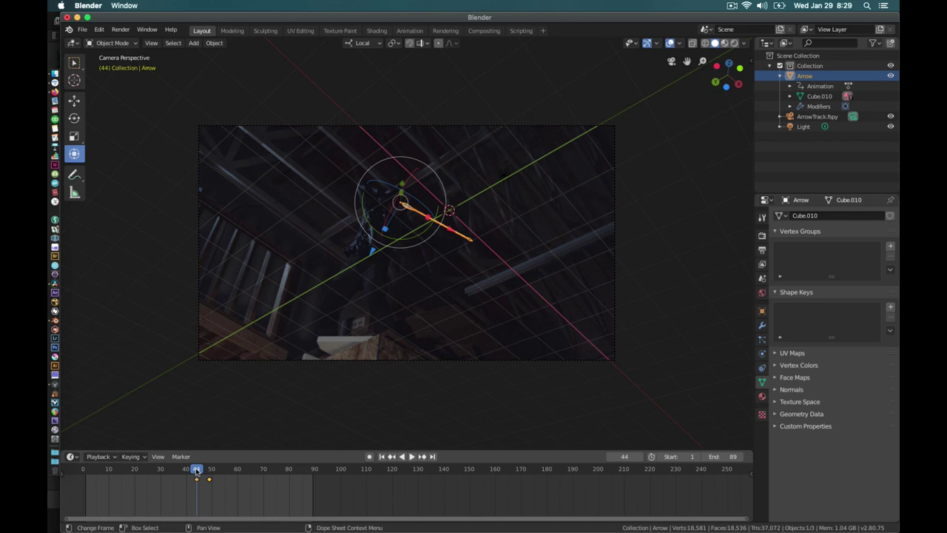
- Step frame by frame between frames 44 and 40 to compare the Arrow's position with the archer's hands
scroll(196, 471, up, 2)
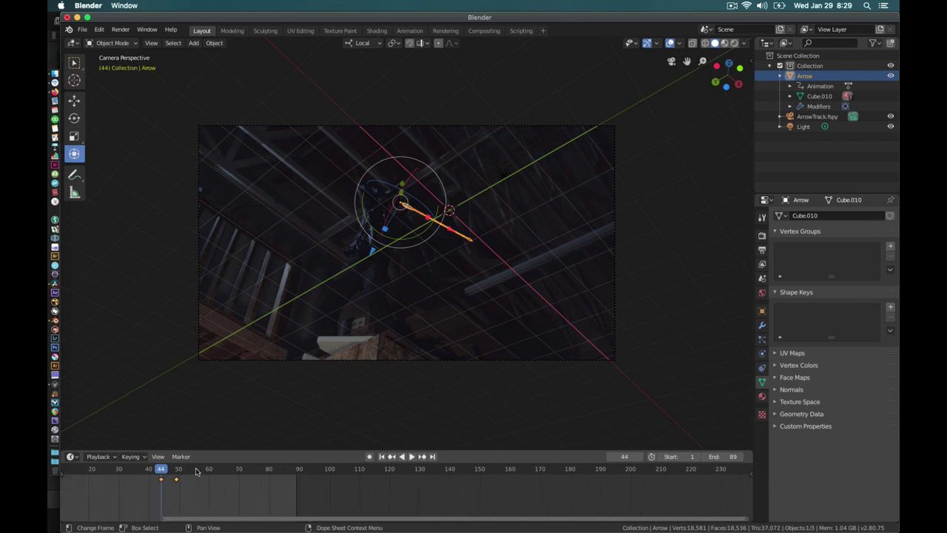
scroll(196, 470, down, 2)
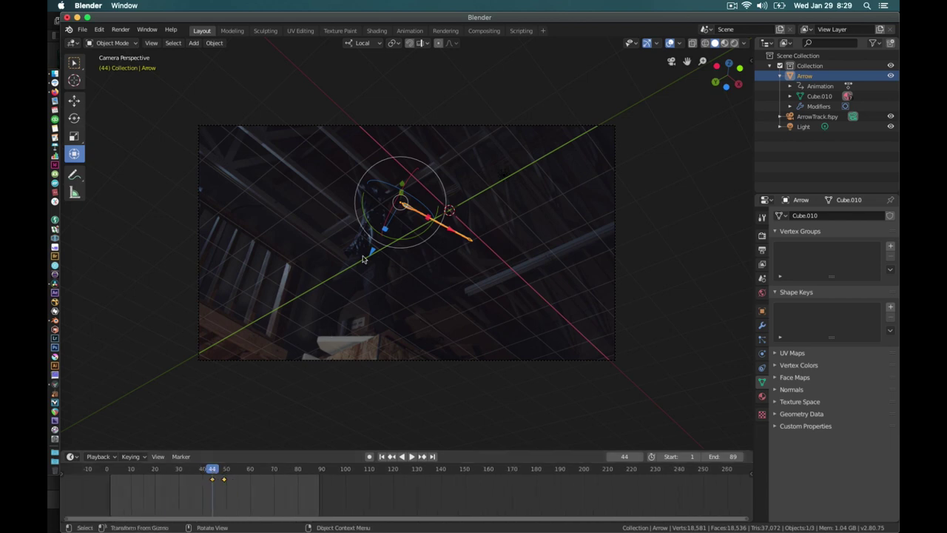
scroll(362, 259, up, 5)
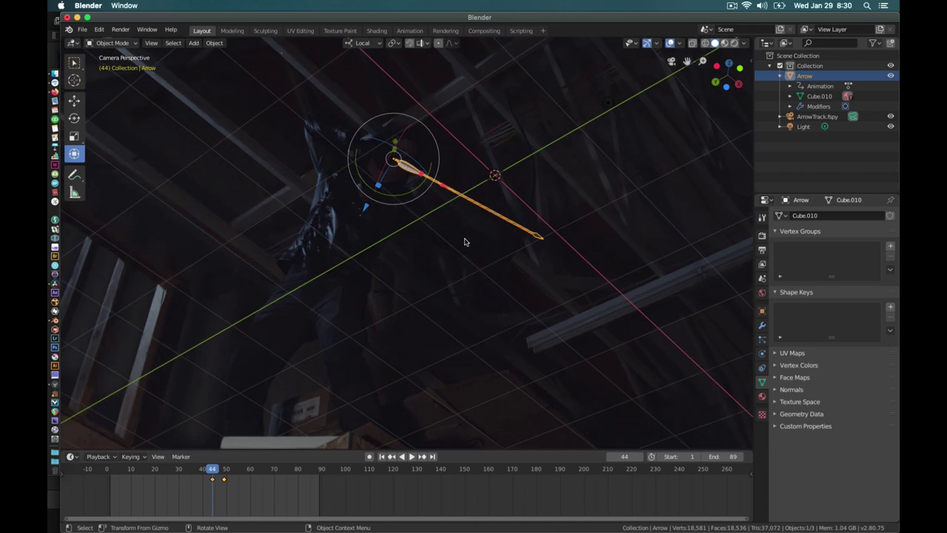
key(Left)
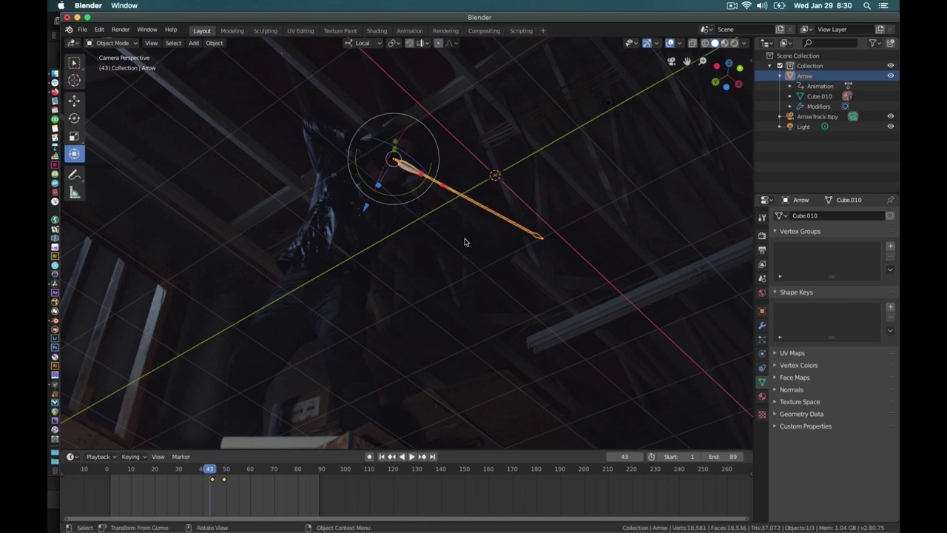
key(Left)
key(Left)
key(Left)
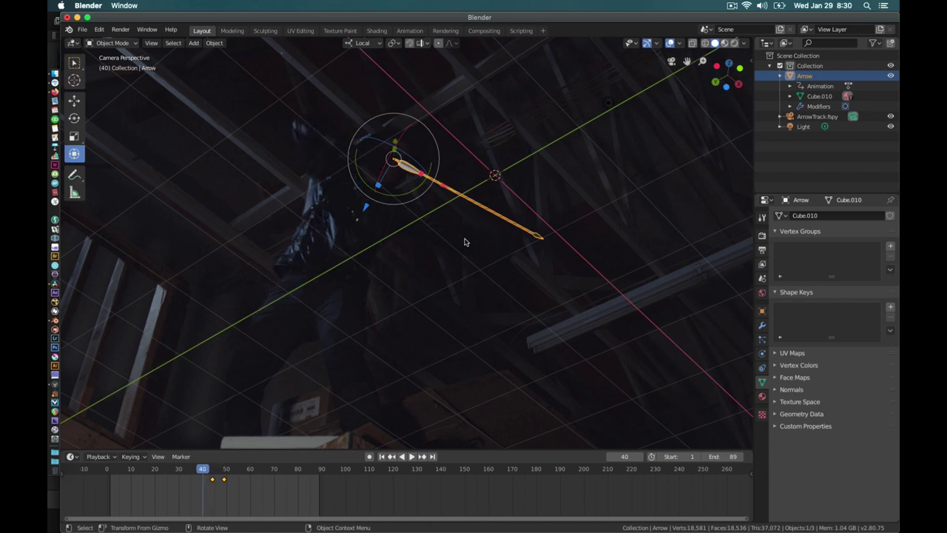
key(Right)
key(Right)
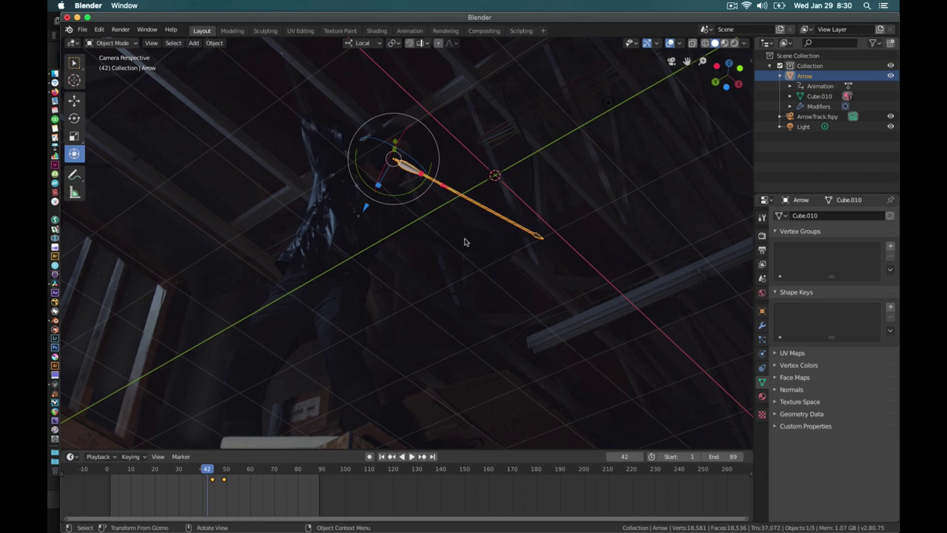
key(Left)
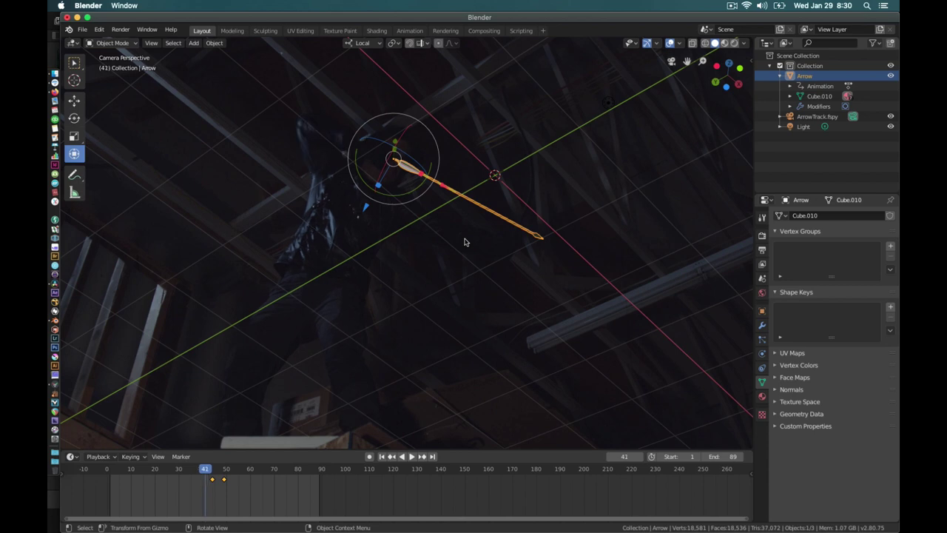
key(Left)
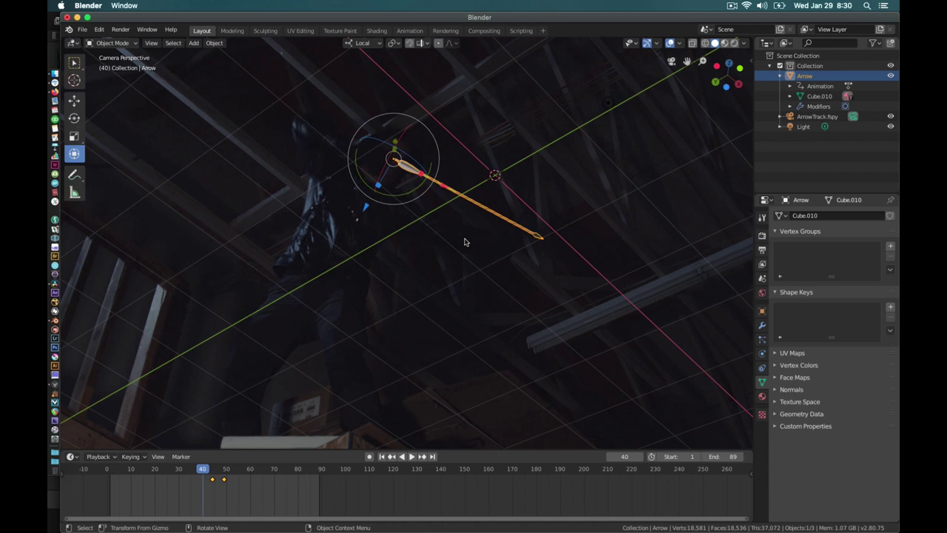
- At frame 39, lower the Arrow slightly, rotate it a little to suit the archer's aim, and insert a LocRotScale keyframe
key(Left)
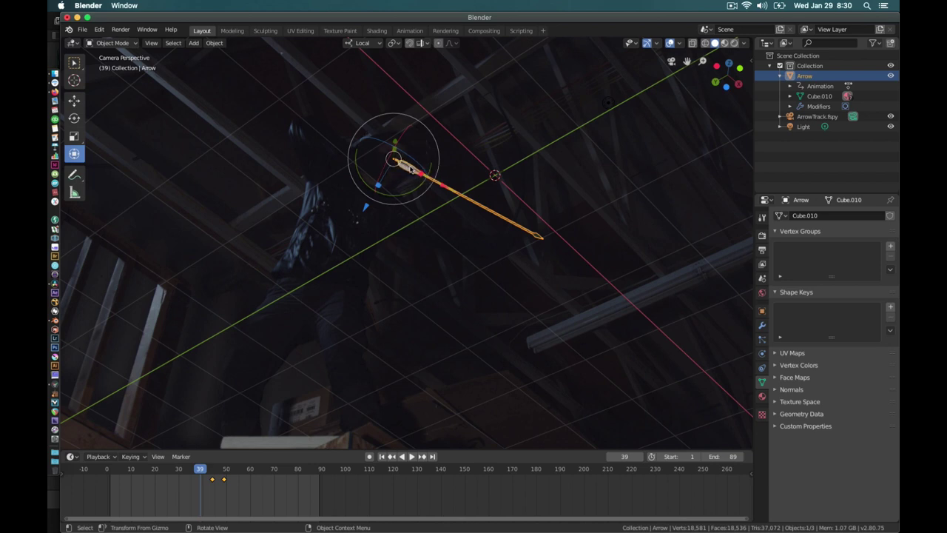
drag(410, 169, 406, 181)
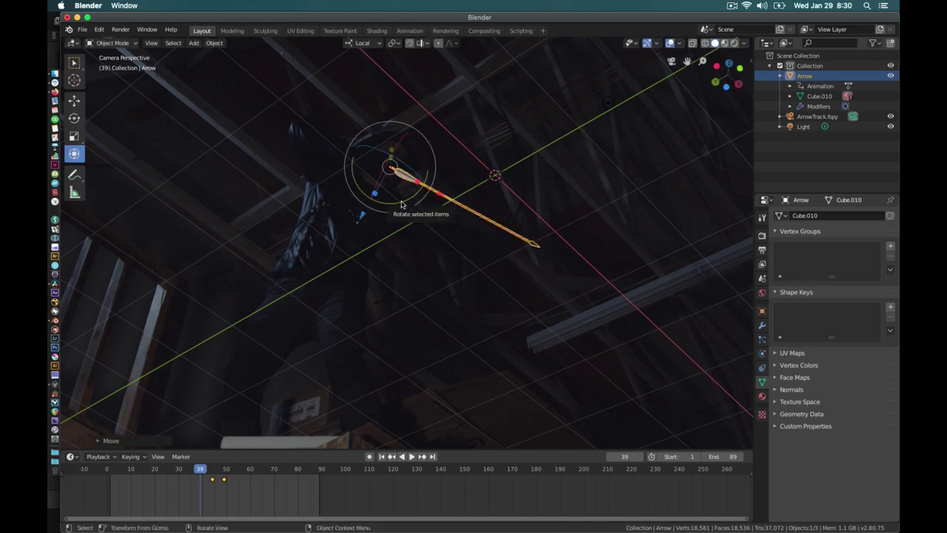
drag(401, 204, 405, 207)
key(i)
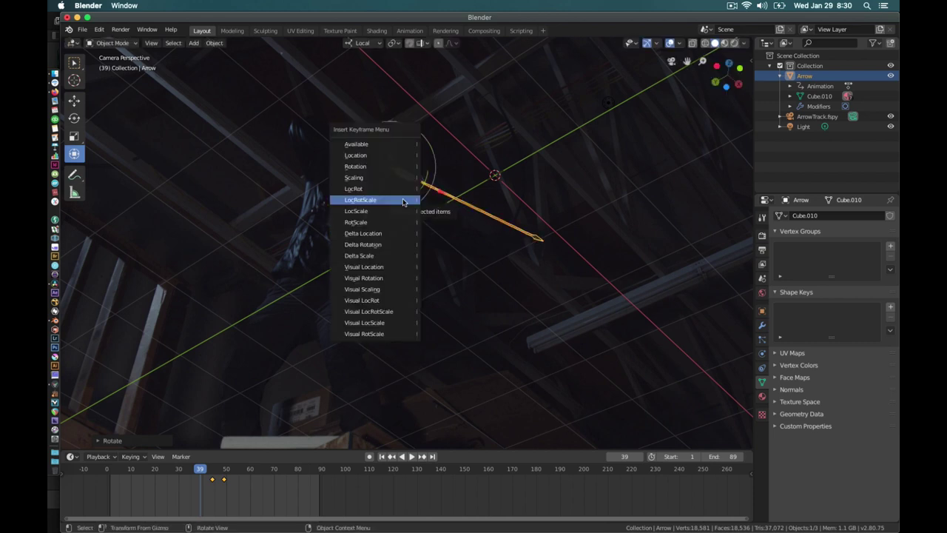
click(404, 201)
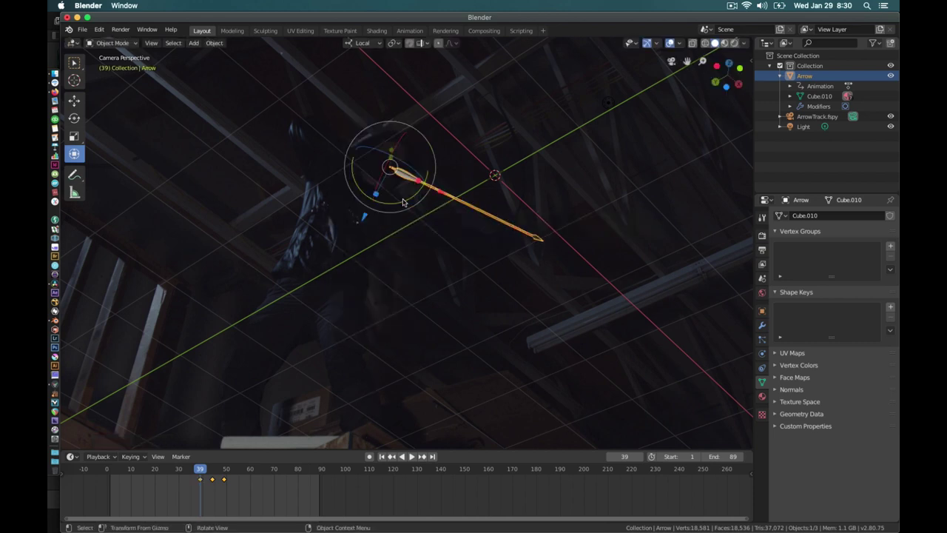
- At frame 41, move the Arrow about -0.064 m along its local Z axis
key(Right)
key(Right)
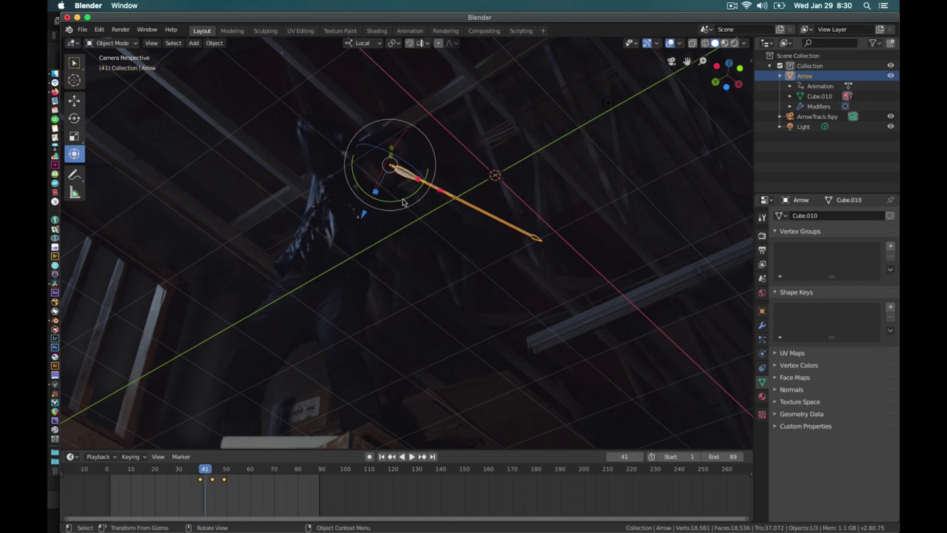
key(Right)
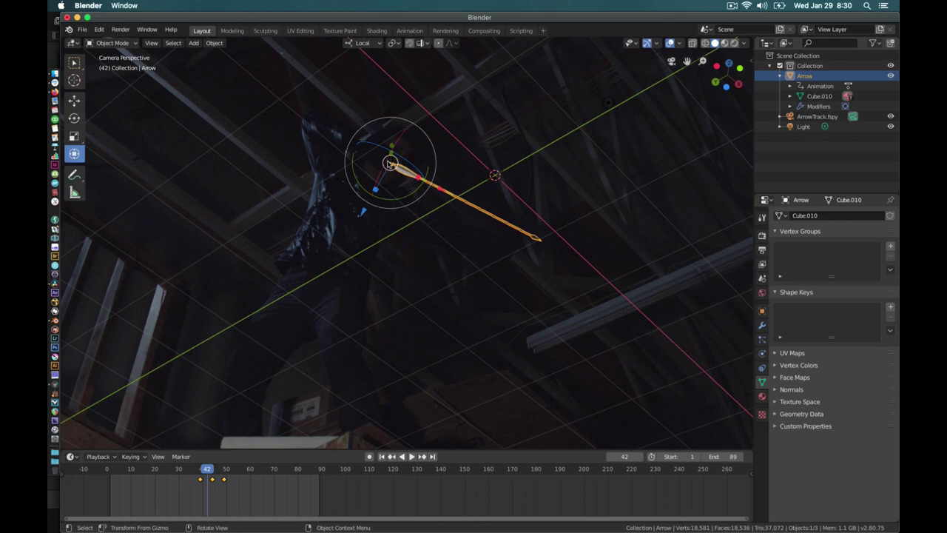
key(Left)
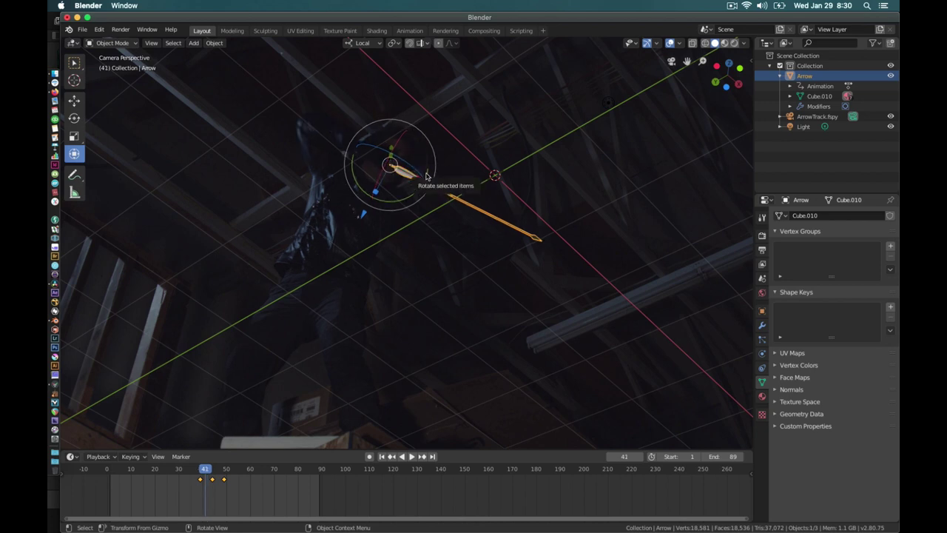
scroll(425, 176, up, 3)
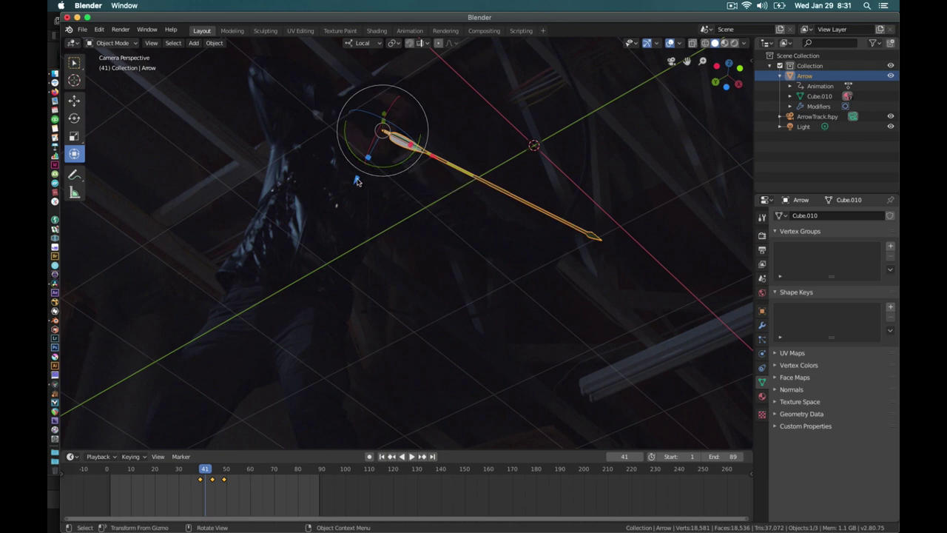
key(g)
key(z)
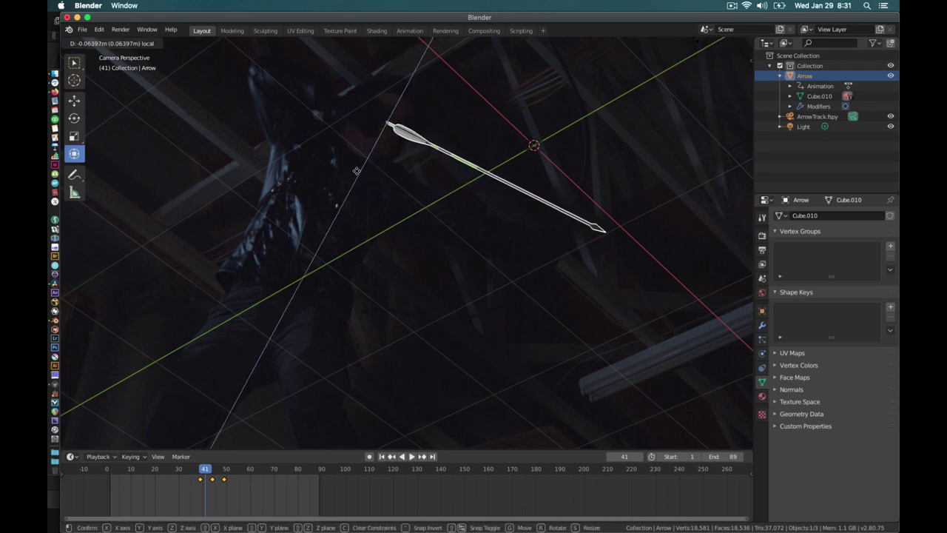
click(358, 171)
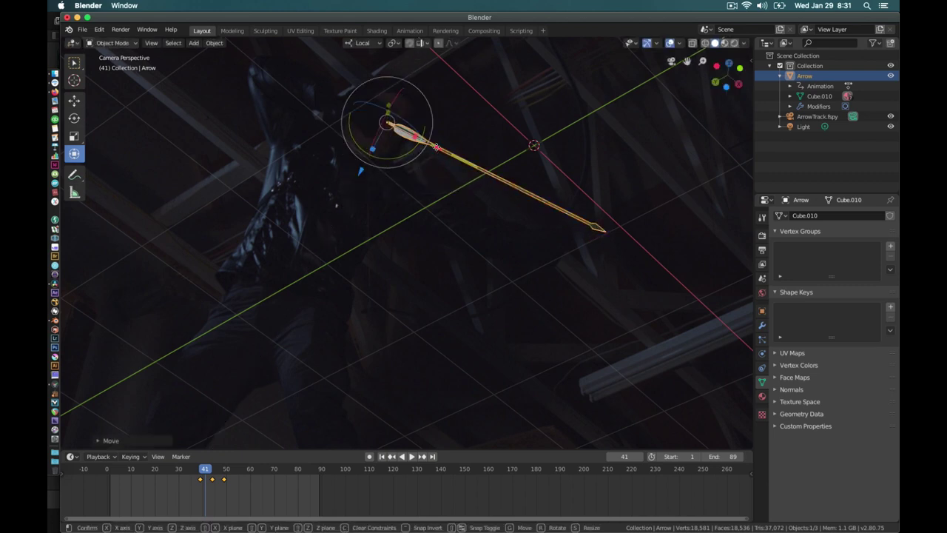
- Shift the Arrow about -0.038 m along its local X axis and insert a keyframe at frame 41
key(g)
key(z)
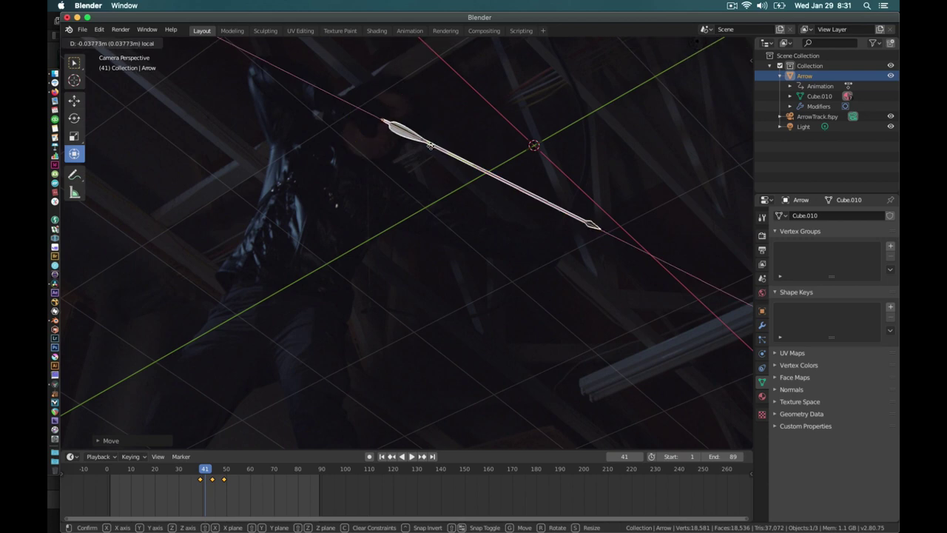
click(430, 145)
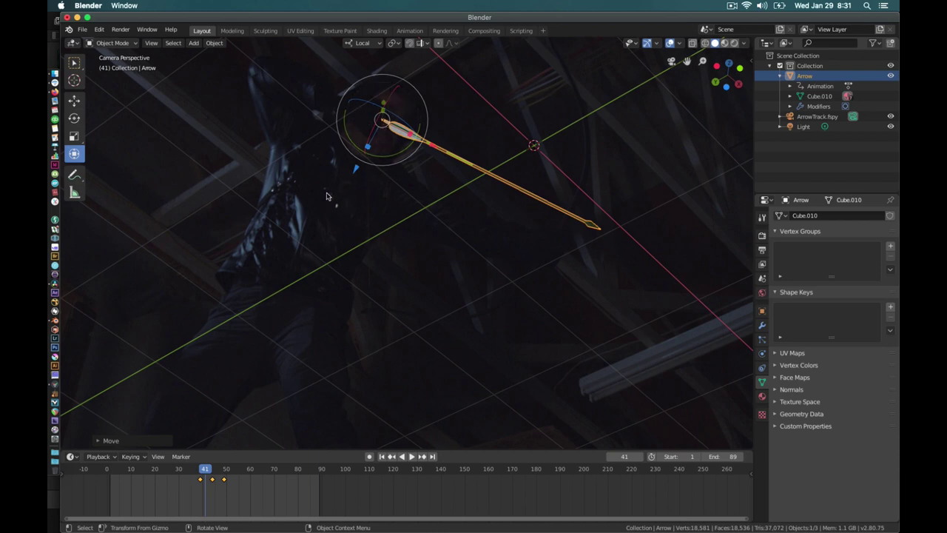
key(i)
click(407, 173)
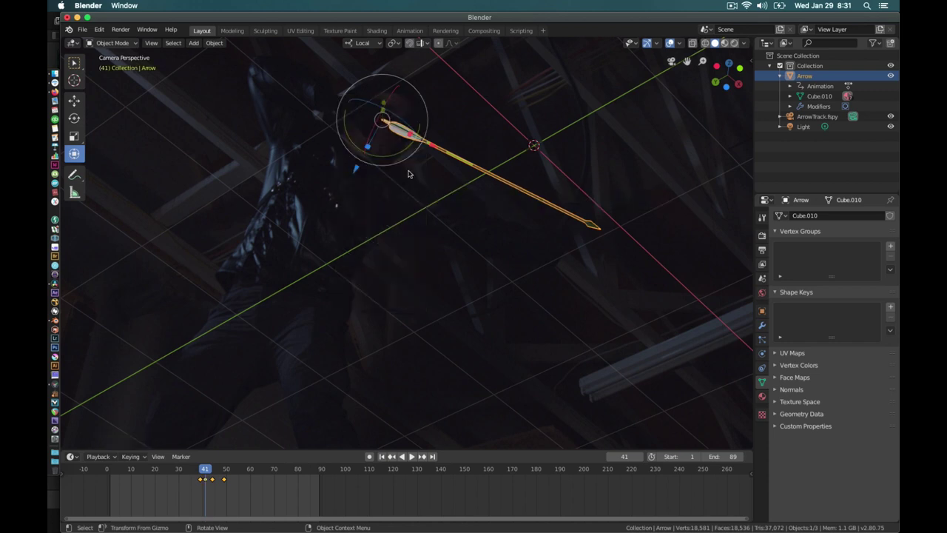
- At frame 43, nudge the Arrow slightly along its local Z axis and insert a LocRotScale keyframe
key(Right)
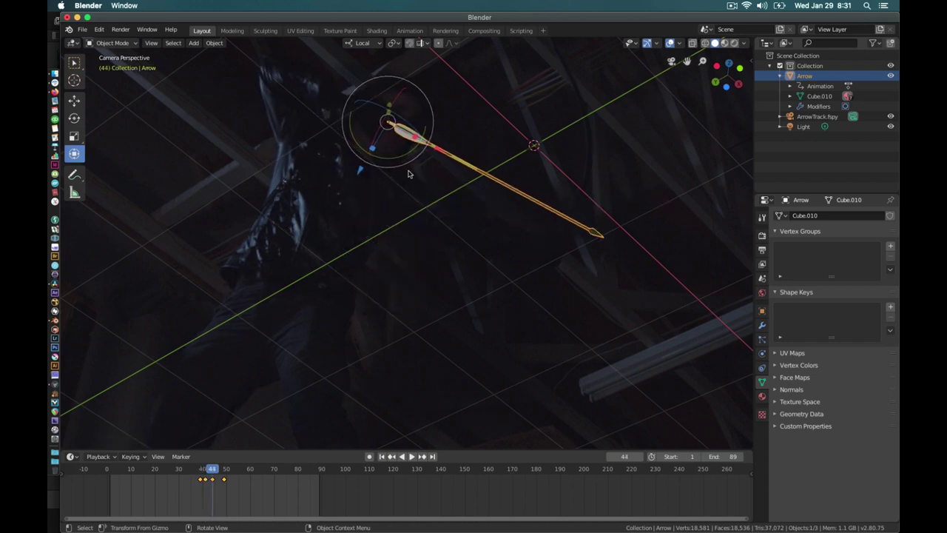
key(Right)
key(Left)
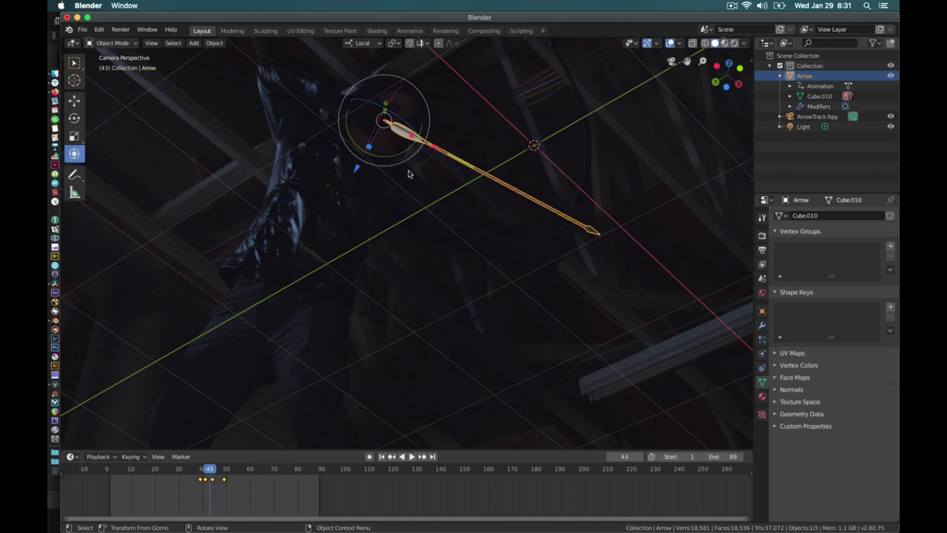
right_click(359, 172)
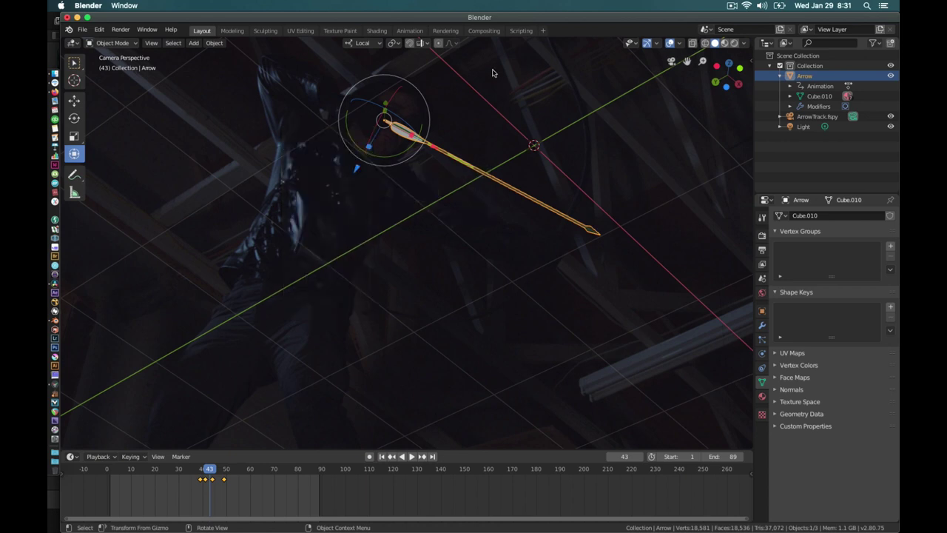
key(g)
key(z)
click(356, 169)
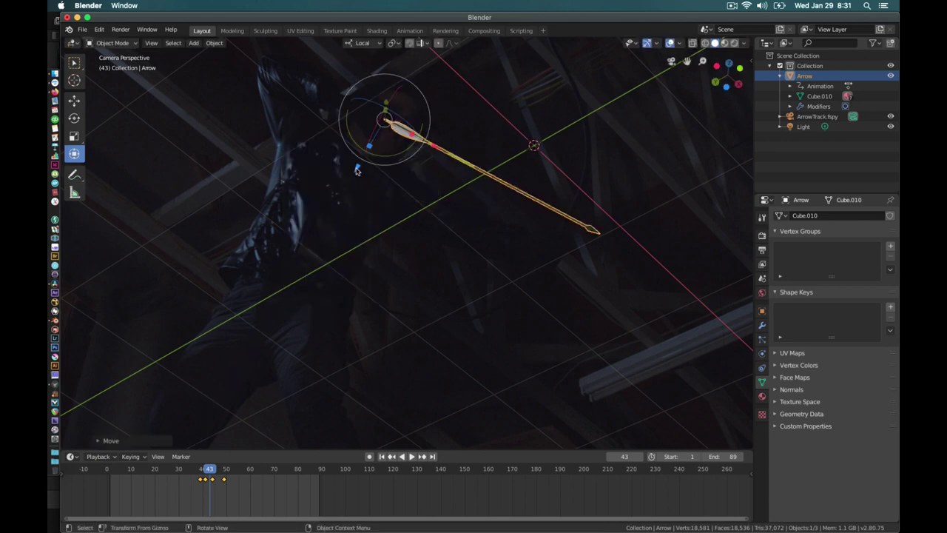
key(i)
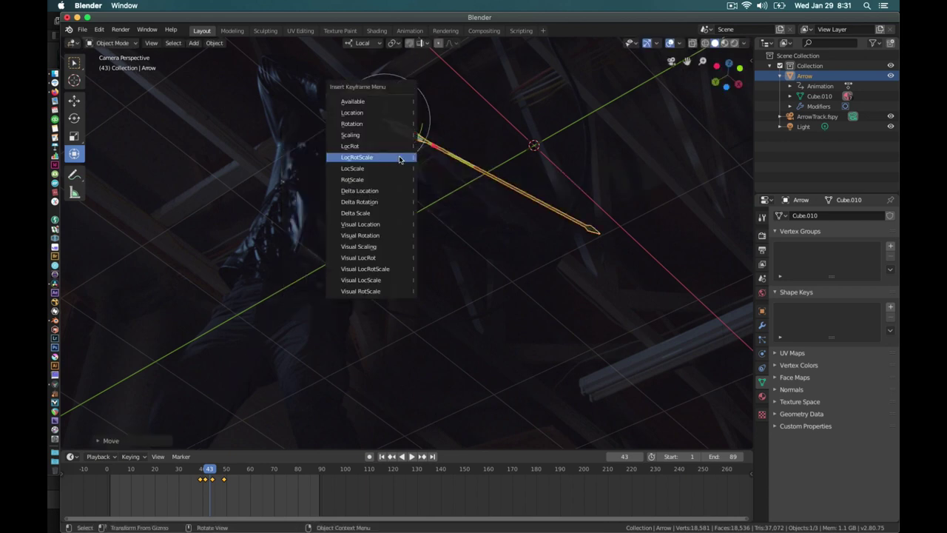
click(400, 158)
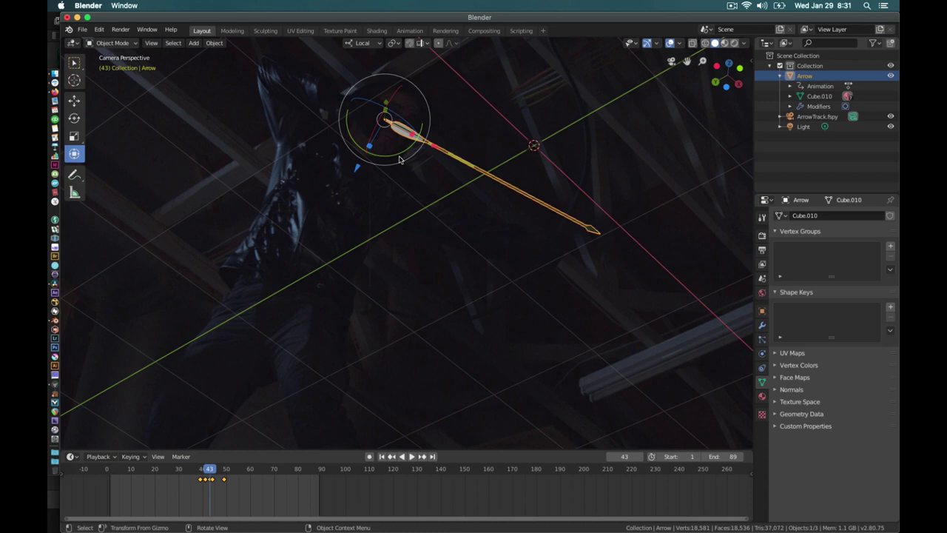
key(Left)
key(Left)
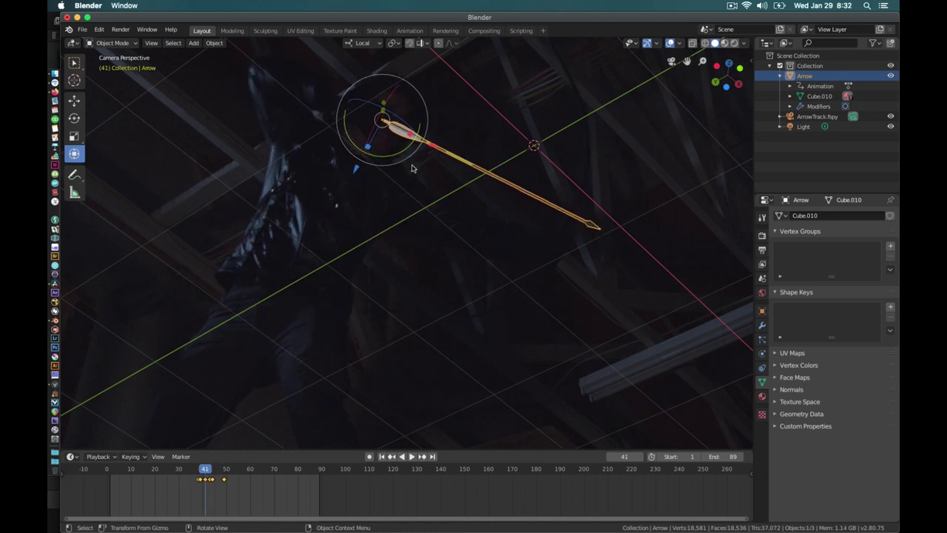
- At frame 35, move the Arrow about 0.48 m down toward the archer's bow
key(Left)
key(Left)
key(Left)
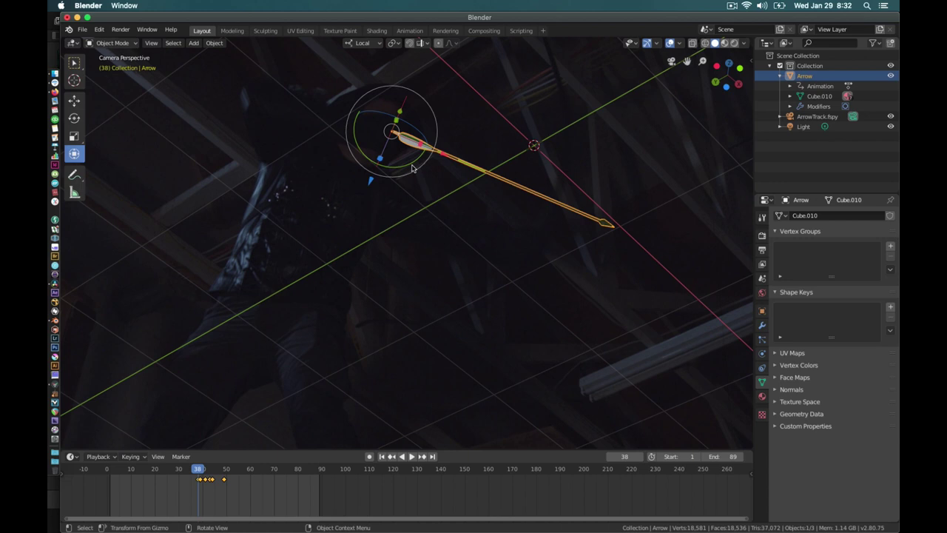
key(Left)
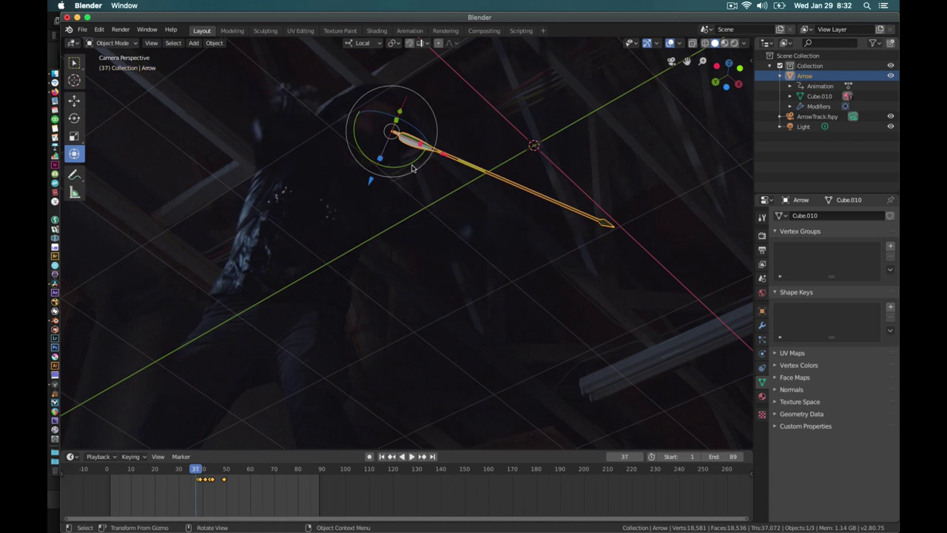
key(Left)
key(Left)
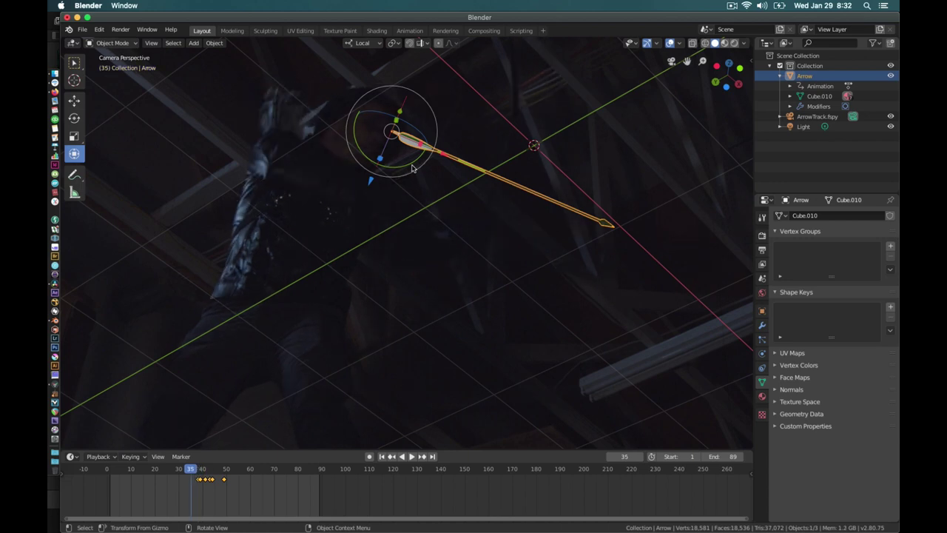
key(Left)
key(Right)
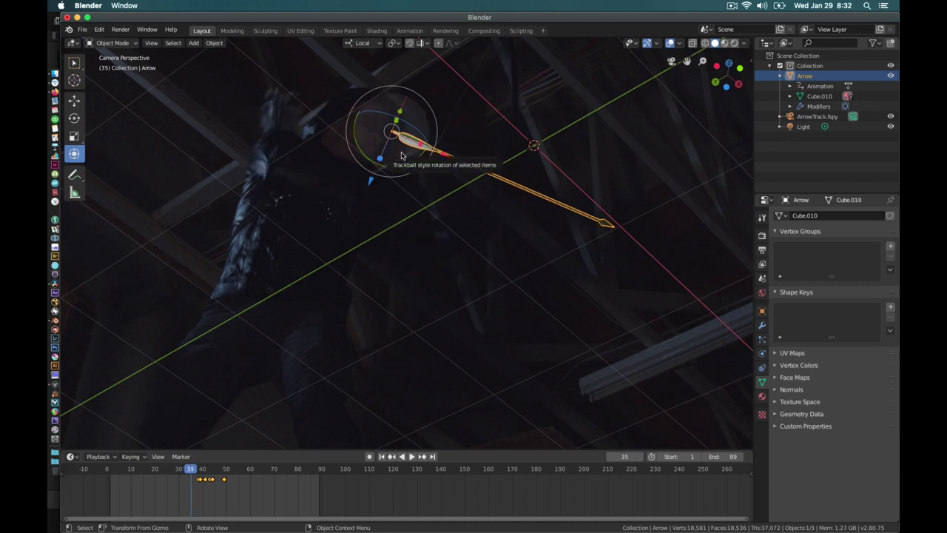
key(g)
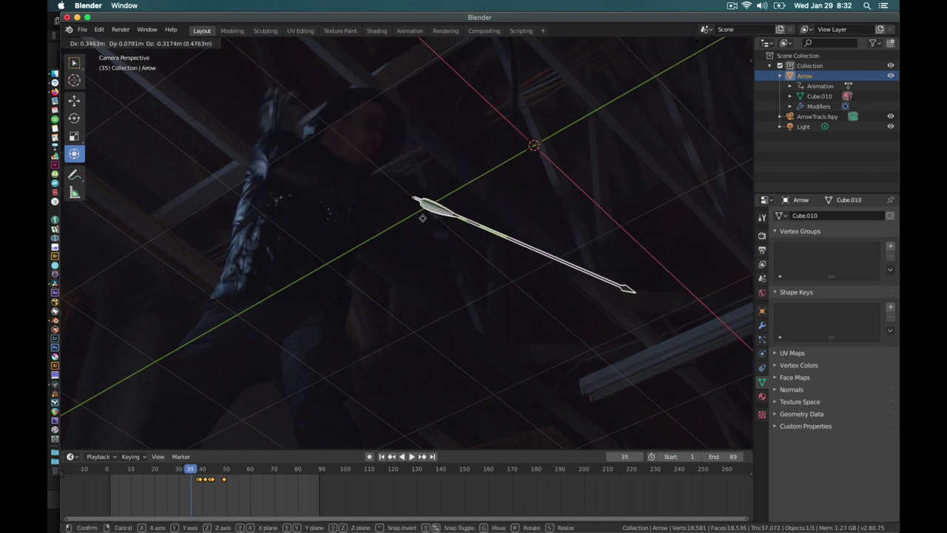
click(423, 216)
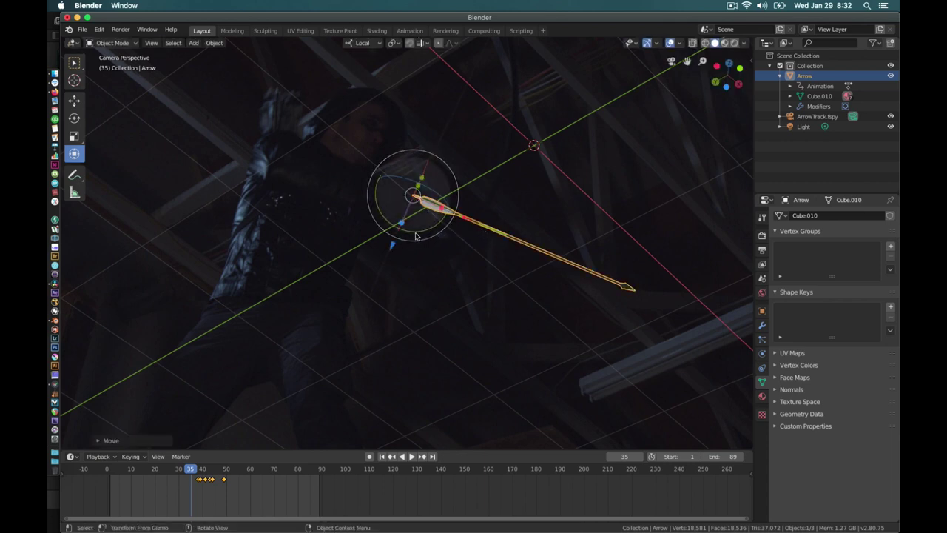
- Rotate the Arrow to a flatter angle matching the archer's aim and insert a LocRotScale keyframe at frame 35
mouse_move(434, 233)
mouse_down()
mouse_move(442, 230)
mouse_move(432, 227)
mouse_up()
key(i)
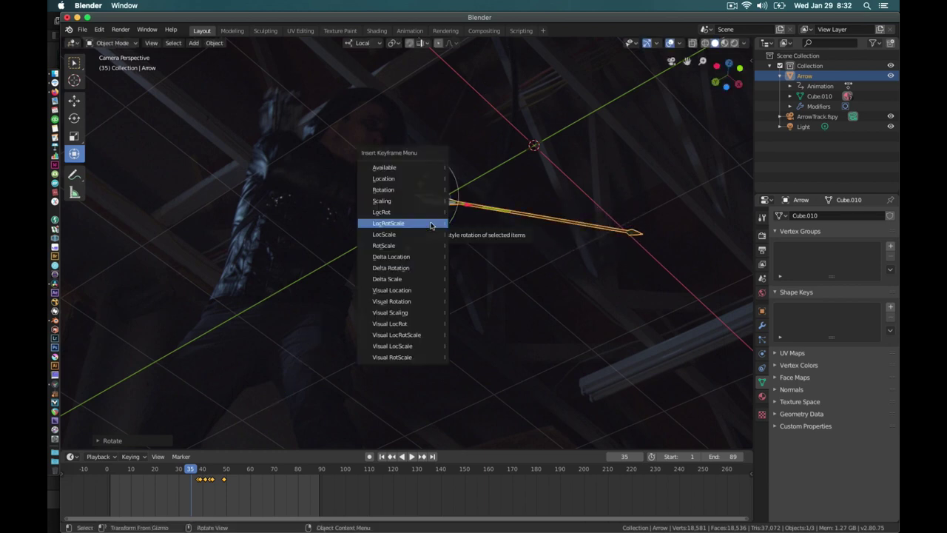
click(431, 224)
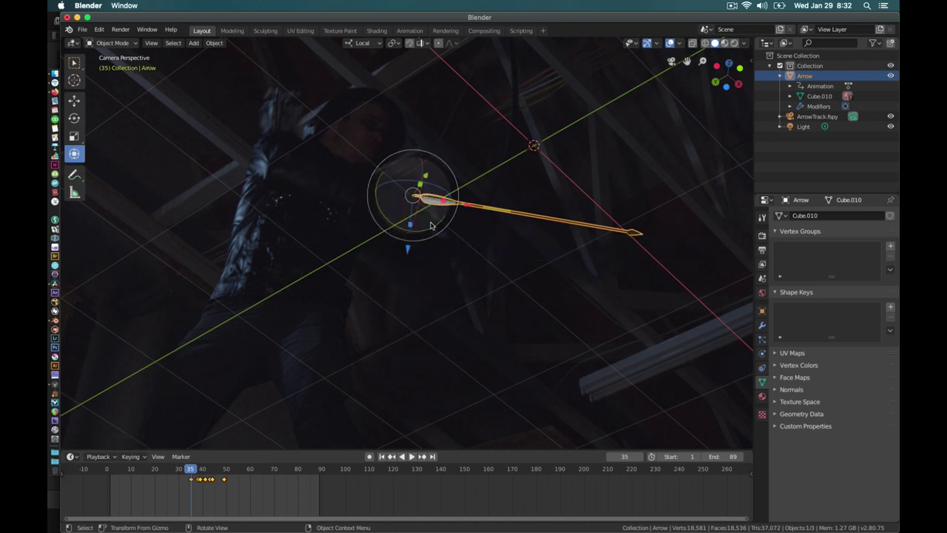
- Step back and forth through frames 34 to 38 to check the Arrow's motion against the archer
key(Right)
key(Right)
key(Right)
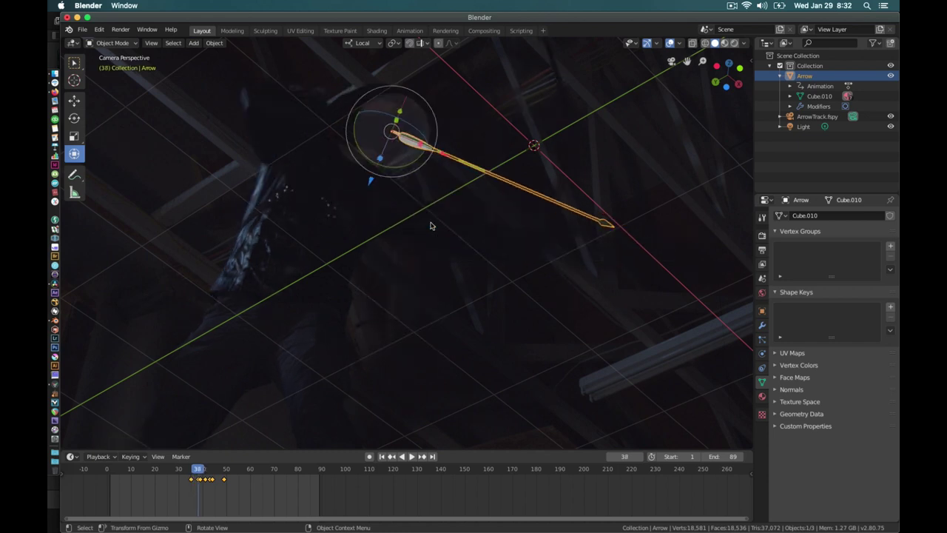
key(Left)
key(Right)
key(Left)
key(Right)
key(Left)
key(Left)
key(Left)
key(Left)
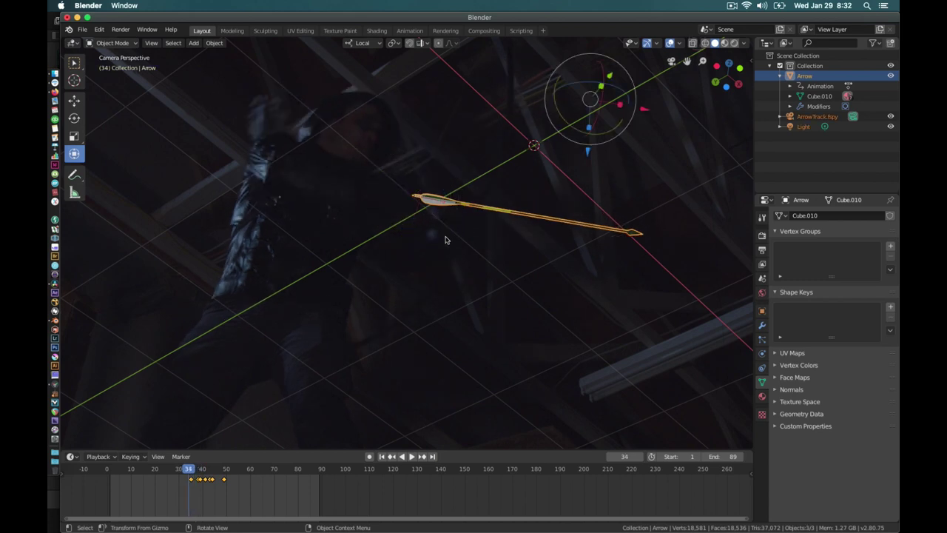
- Deselect everything and play the shot repeatedly from around frame 32 to review the Arrow's pre-release motion and launch
key(alt+a)
key(space)
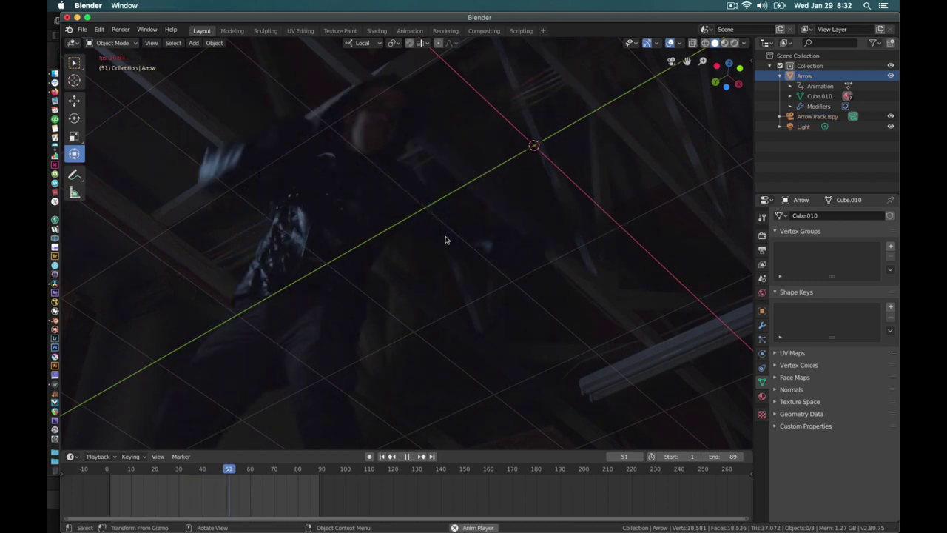
key(space)
click(200, 476)
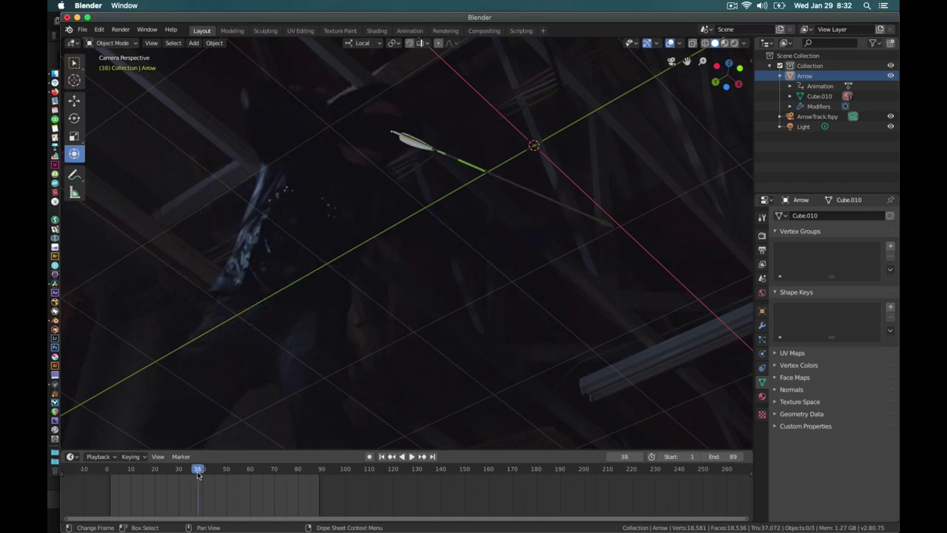
key(space)
key(space)
click(184, 476)
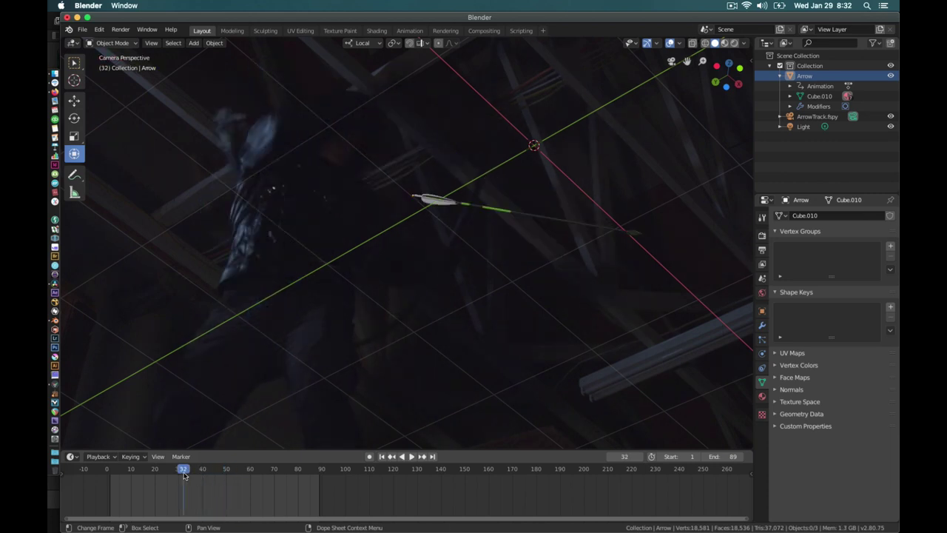
key(space)
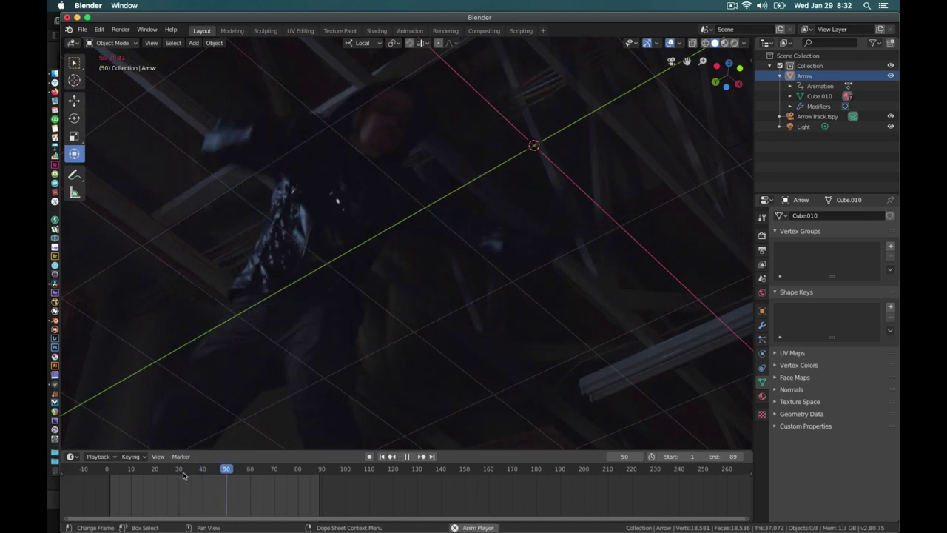
key(space)
click(184, 476)
key(space)
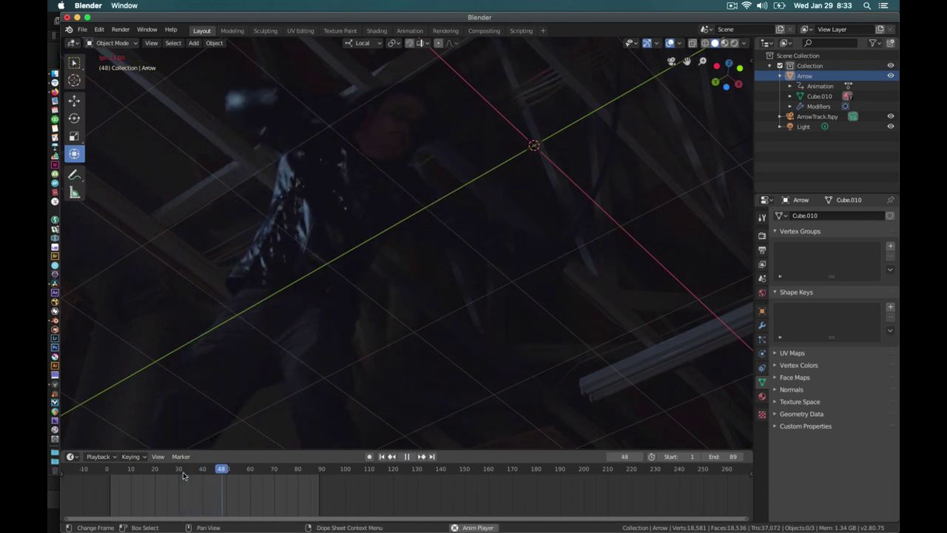
key(space)
click(183, 476)
key(space)
key(space)
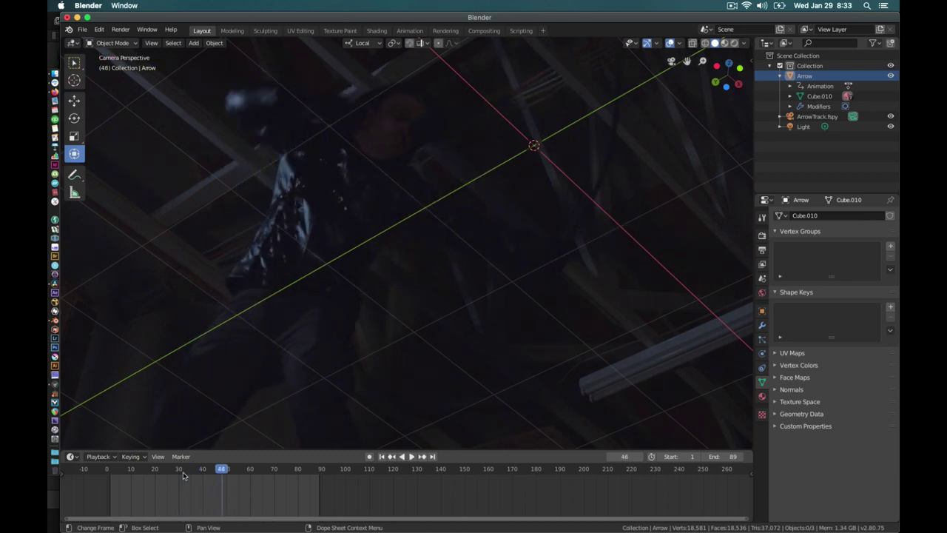
click(184, 475)
key(space)
click(184, 475)
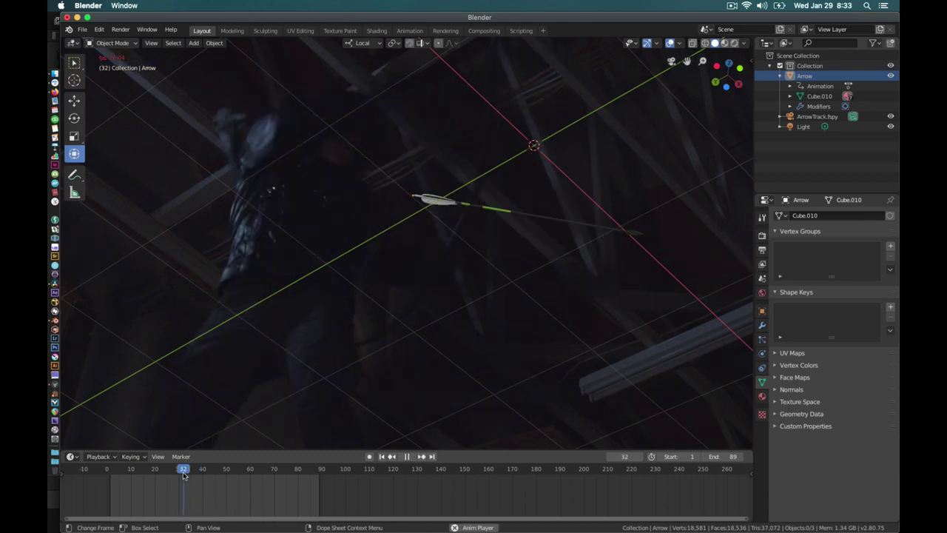
key(space)
click(183, 475)
key(space)
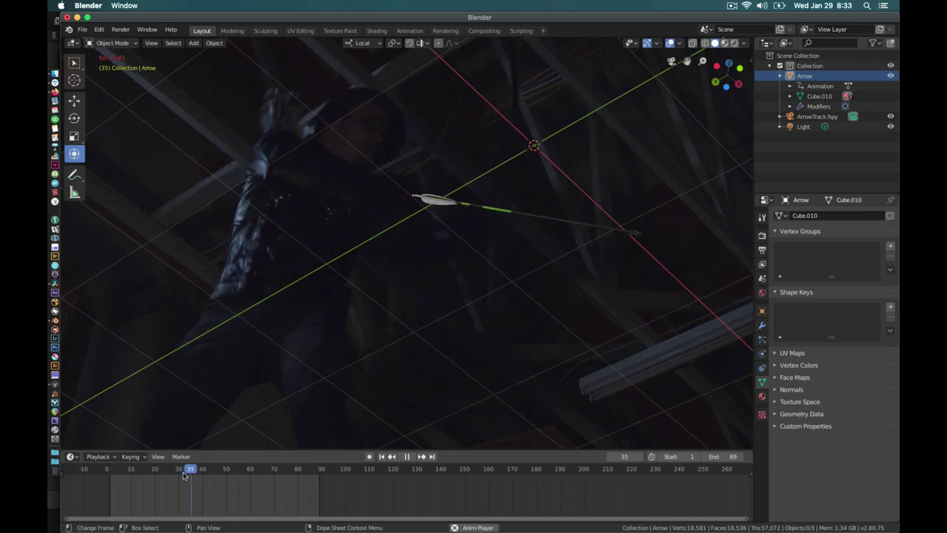
key(space)
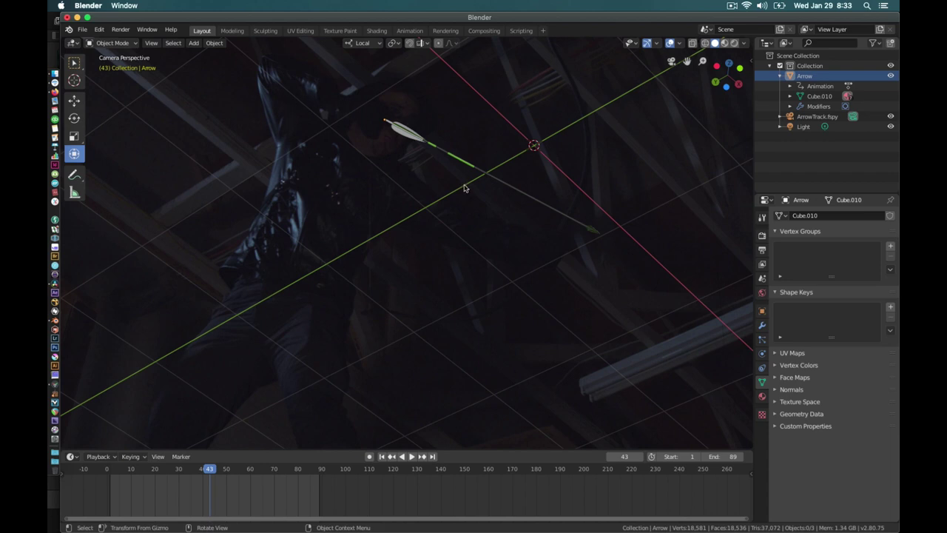
- Select the Arrow again and, at frame 30, move it up above the archer's head
click(420, 148)
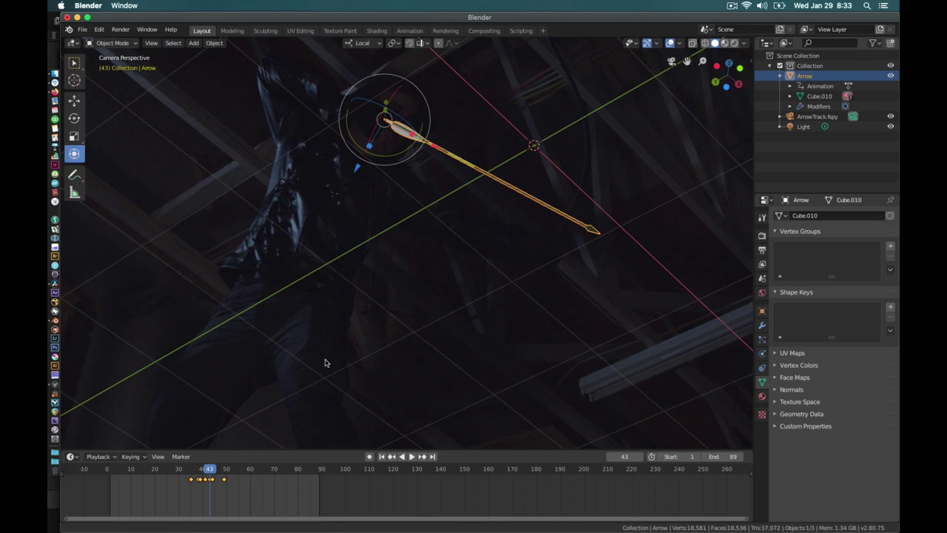
shift+middle_drag(325, 363, 291, 433)
shift+middle_drag(290, 323, 372, 387)
click(192, 469)
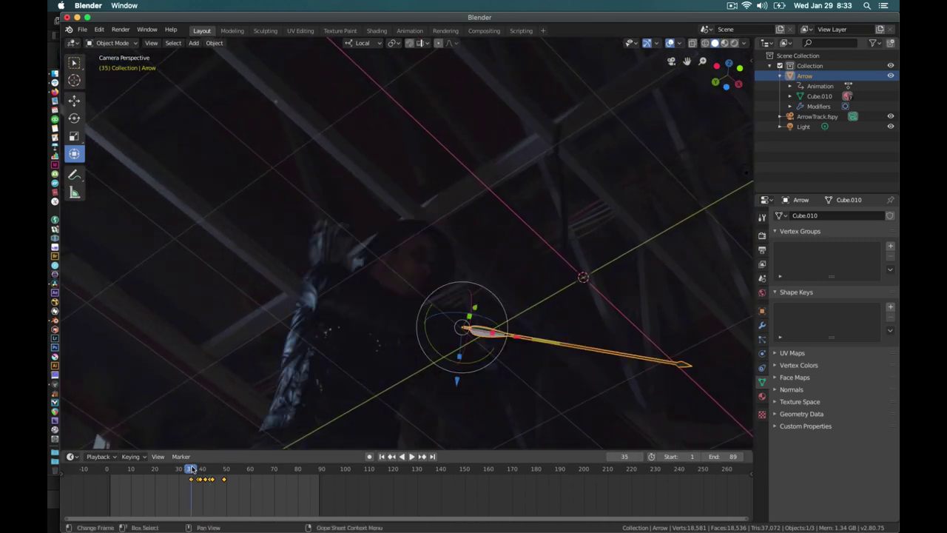
key(Left)
key(Left)
key(Left)
key(Left)
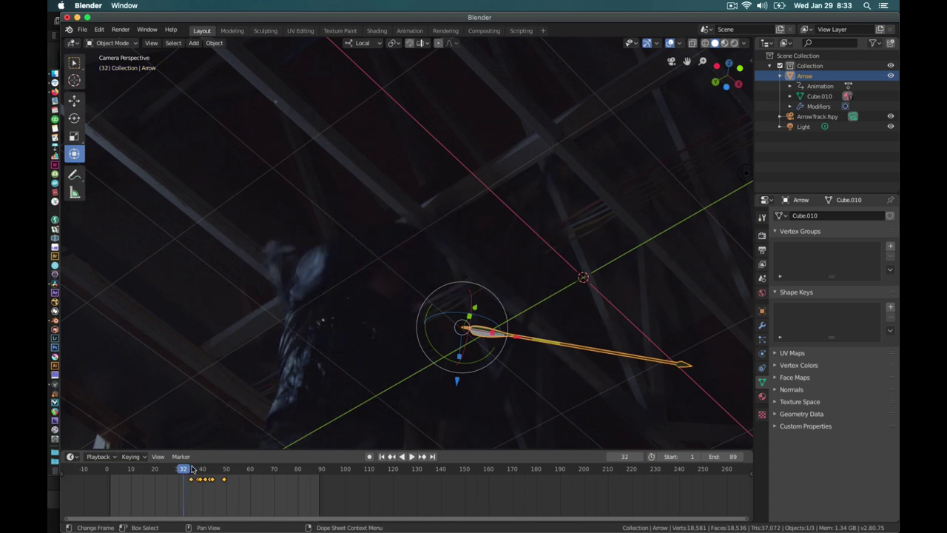
key(Left)
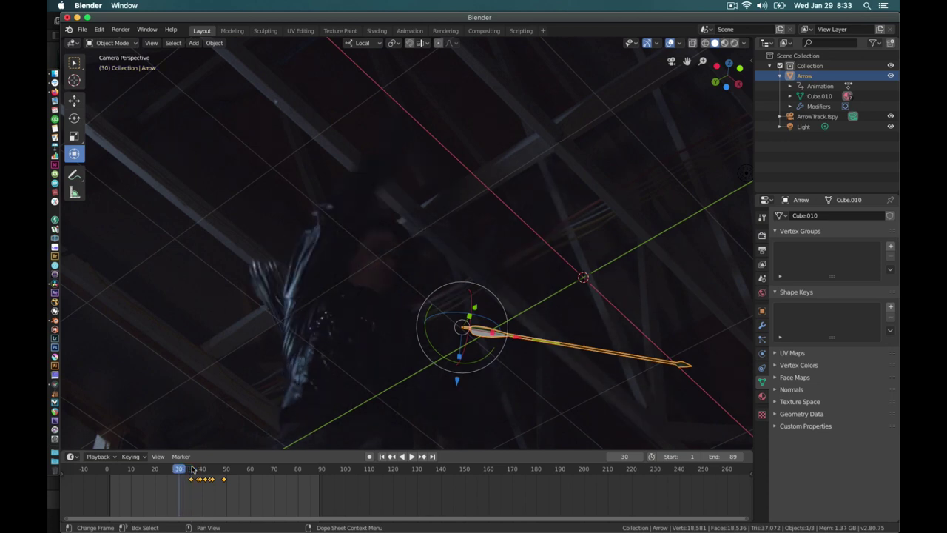
key(Left)
key(Right)
key(Right)
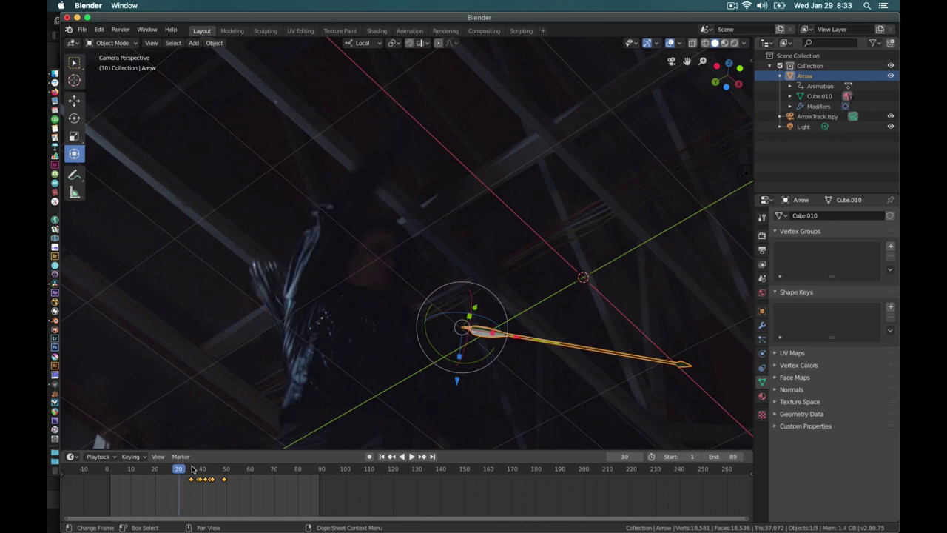
key(Left)
key(g)
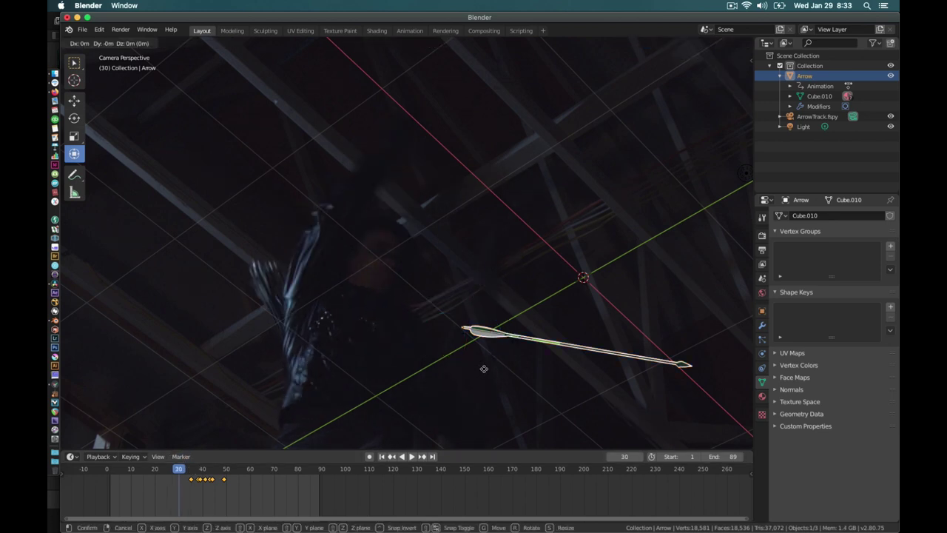
click(417, 163)
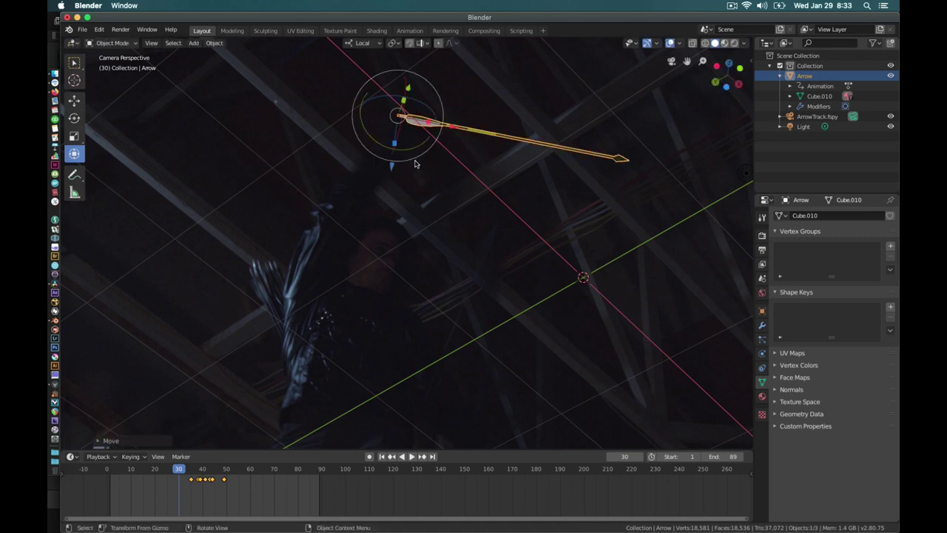
- Rotate the Arrow so its tip points steeply upward and insert a LocRotScale keyframe at frame 30
drag(375, 138, 411, 151)
key(i)
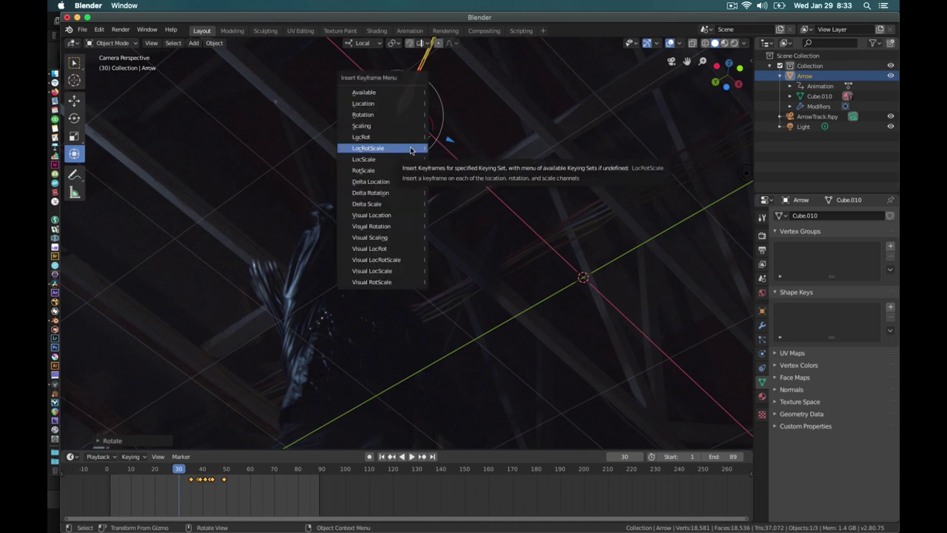
click(411, 150)
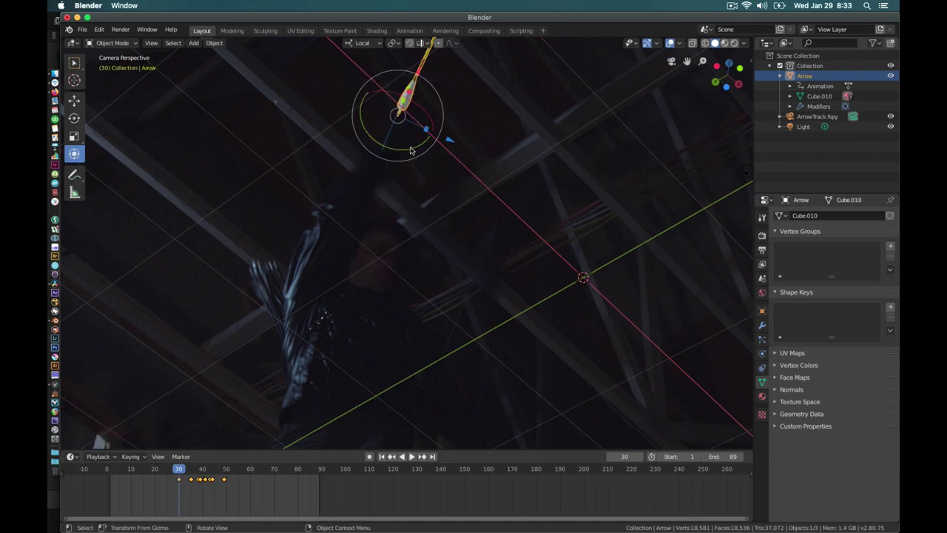
- At frame 27, rotate the Arrow so its tip points almost straight down
key(Left)
key(Left)
key(Left)
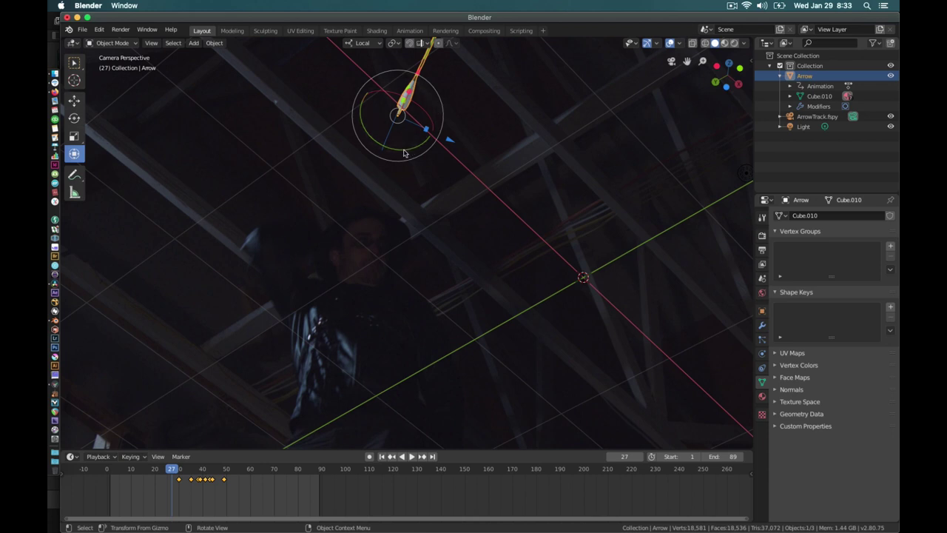
drag(406, 151, 400, 65)
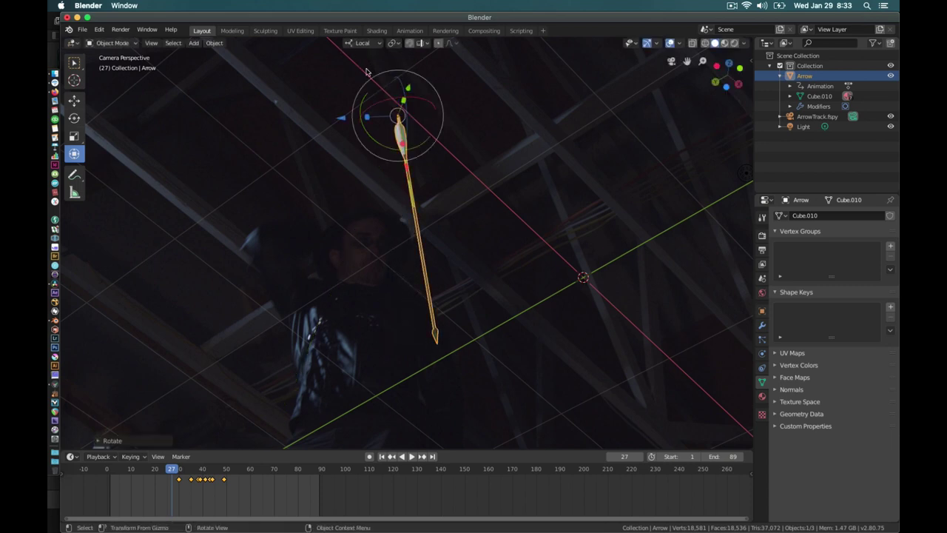
- Move the Arrow down beside the archer's head near his raised hand and insert a LocRotScale keyframe at frame 27
drag(403, 122, 323, 250)
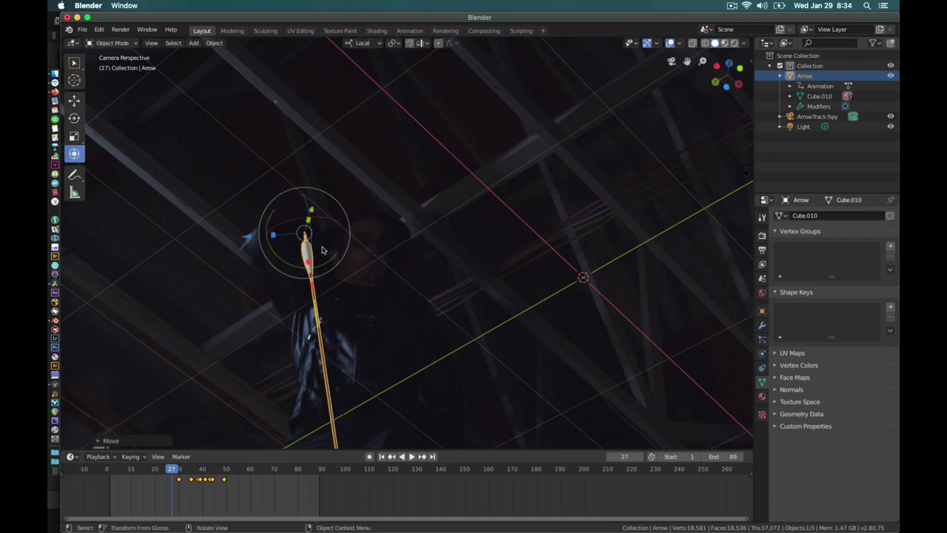
key(i)
click(322, 248)
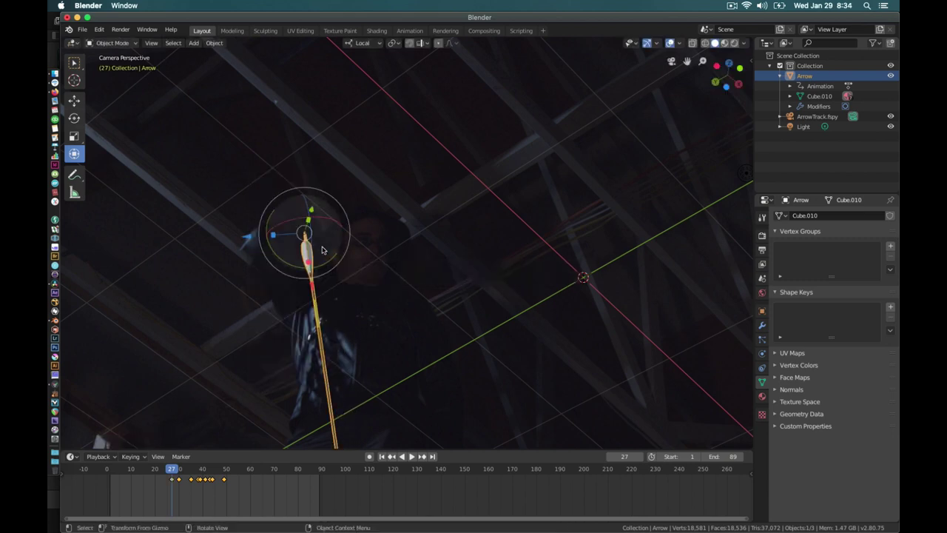
- At frame 32, move the Arrow over and slightly down, away from the archer's raised arm
key(Right)
key(Right)
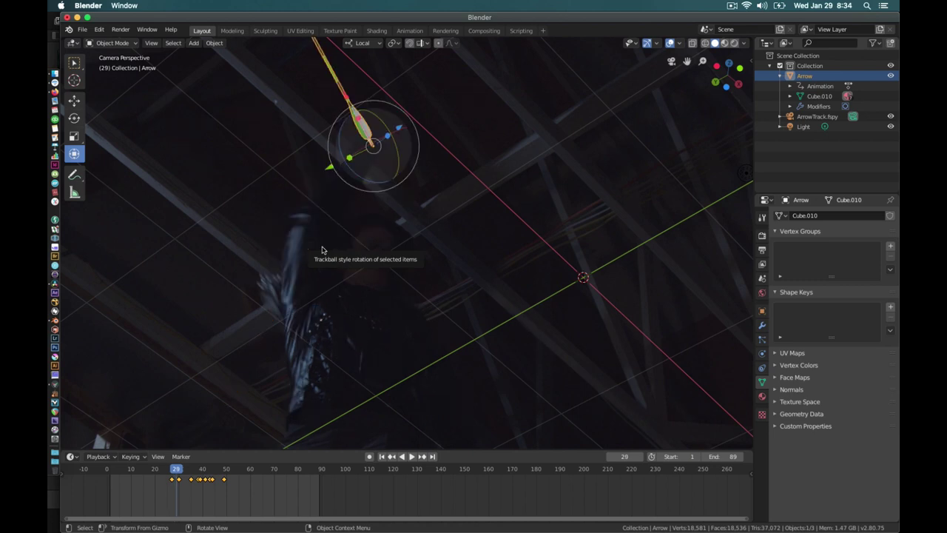
key(Right)
key(Right)
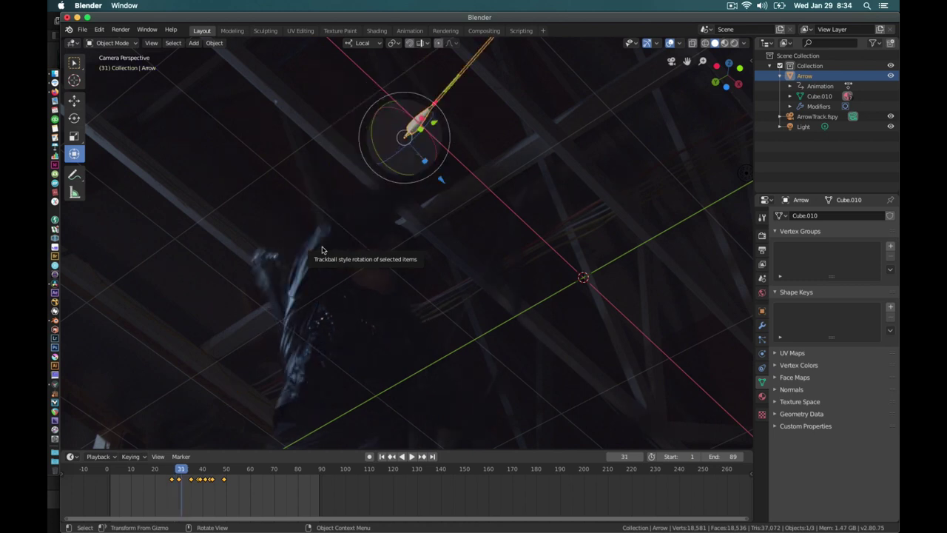
key(Right)
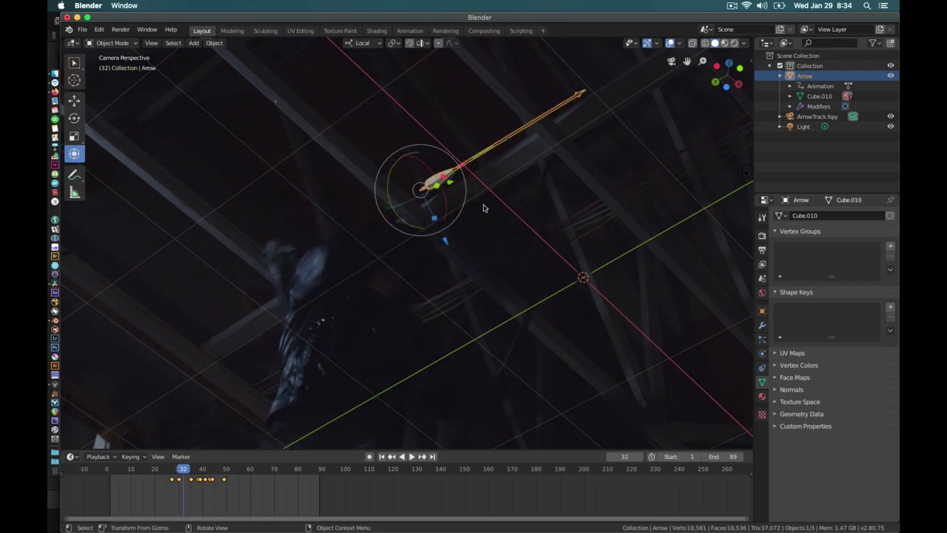
key(g)
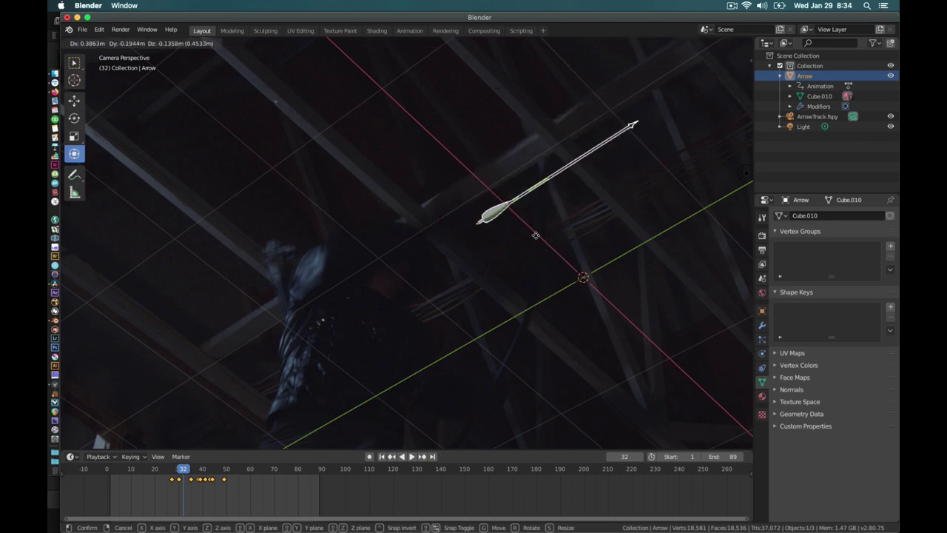
click(545, 240)
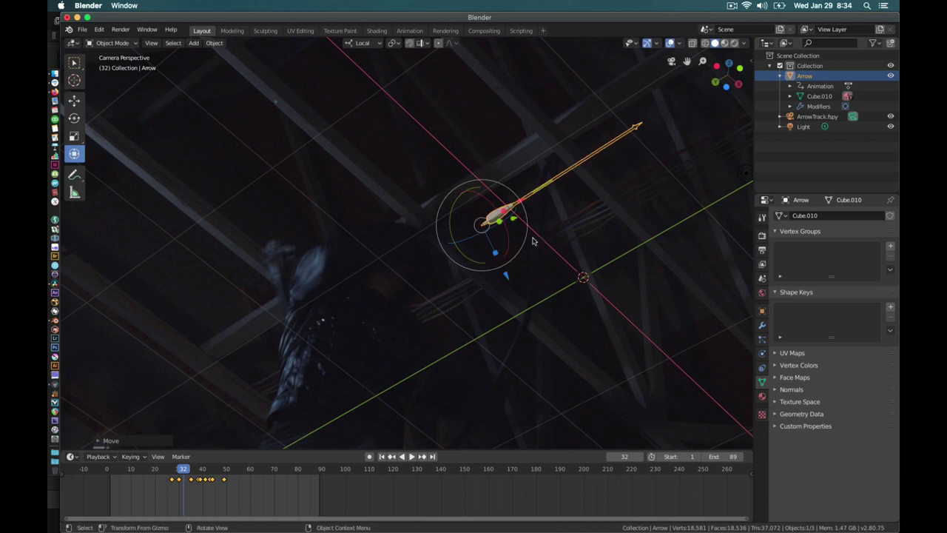
- Rotate the Arrow to a shallower upward angle and insert a LocRotScale keyframe at frame 32
drag(465, 246, 461, 256)
key(i)
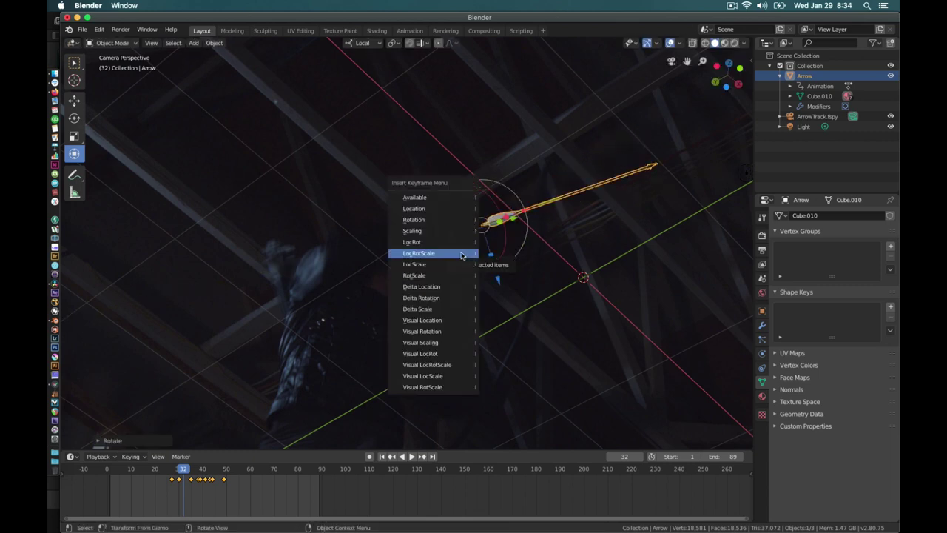
click(461, 255)
- Step through frames 30 to 34 to check the Arrow's motion around the frame 32 keyframe
key(Left)
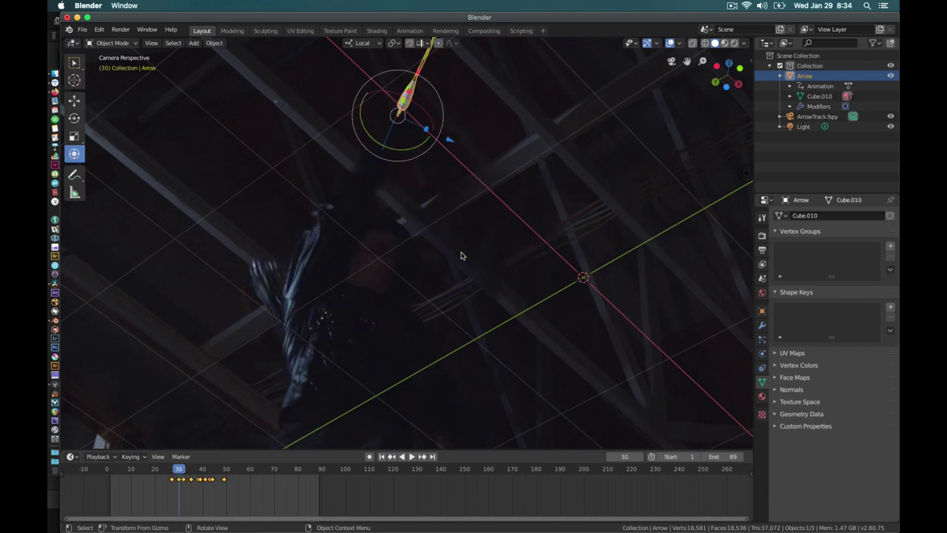
key(Right)
key(Right)
key(Right)
key(Right)
key(Right)
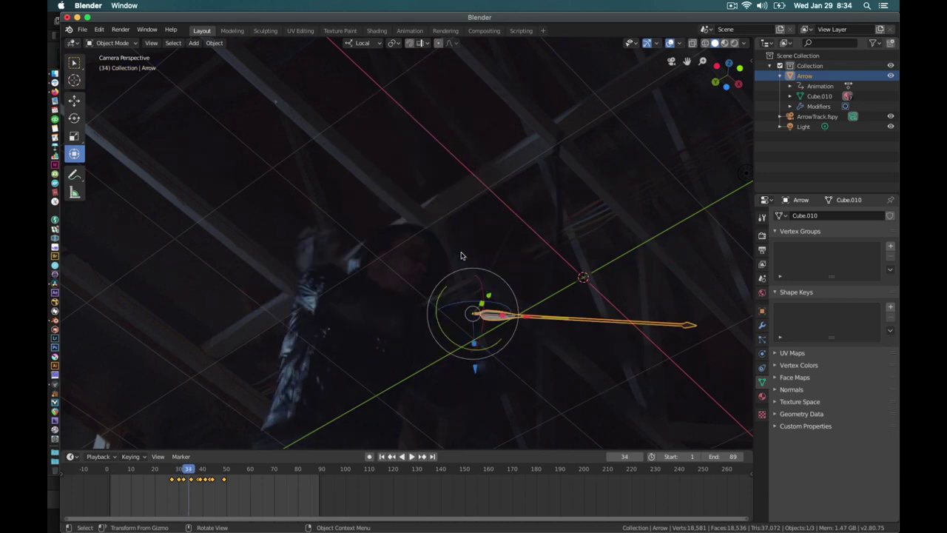
- Deselect the Arrow and play the animation repeatedly from around frame 20 to review its draw and release against the archer
click(164, 471)
click(322, 304)
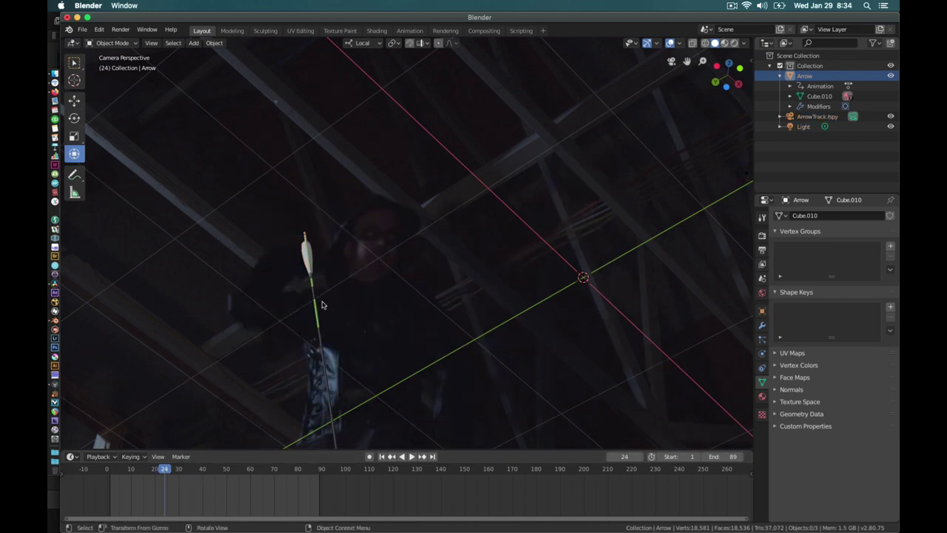
key(space)
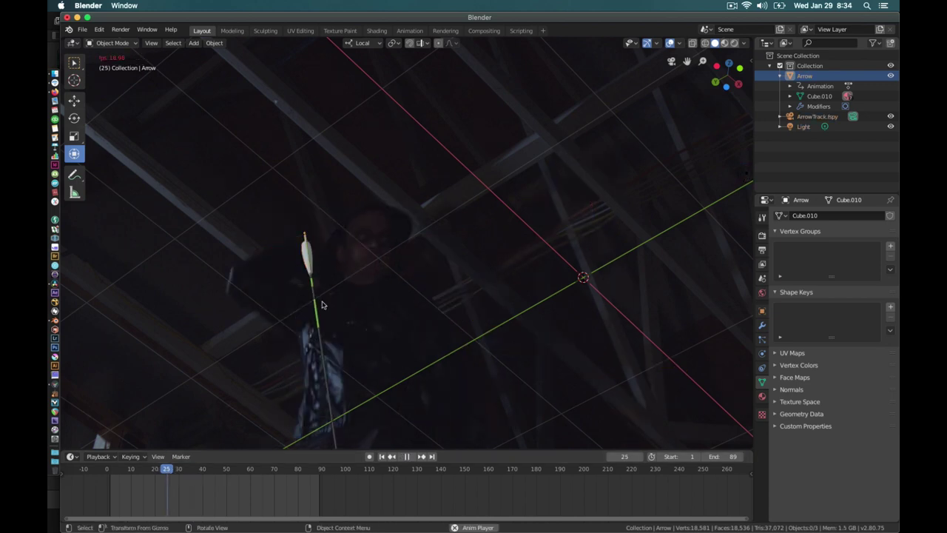
key(space)
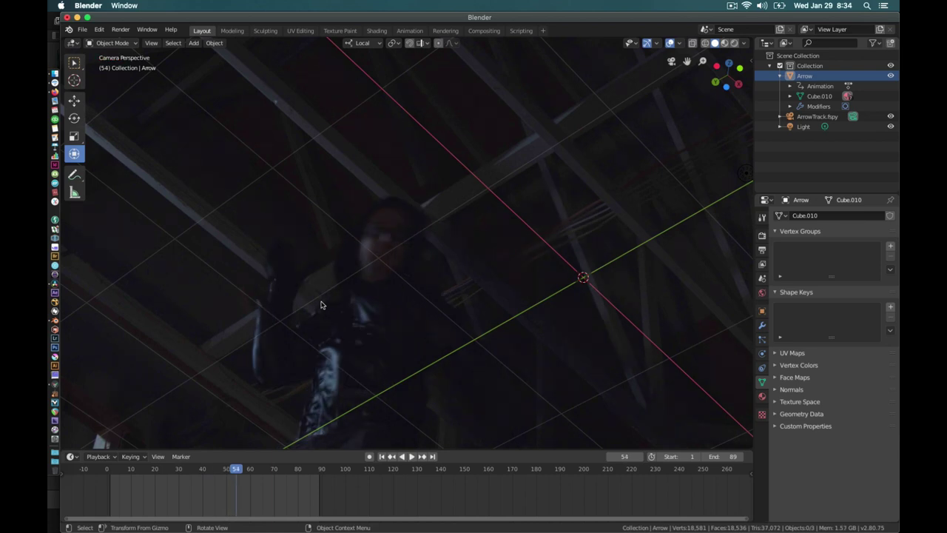
click(157, 475)
key(space)
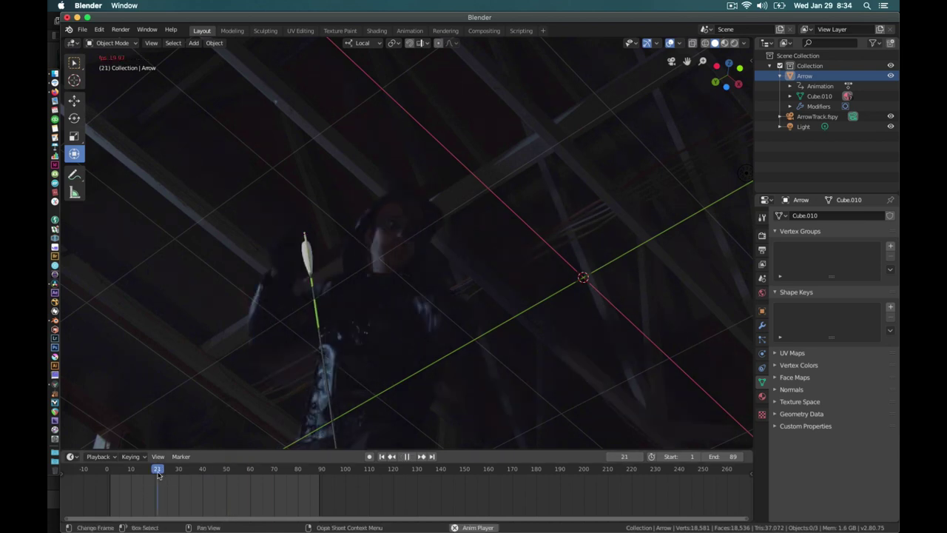
key(space)
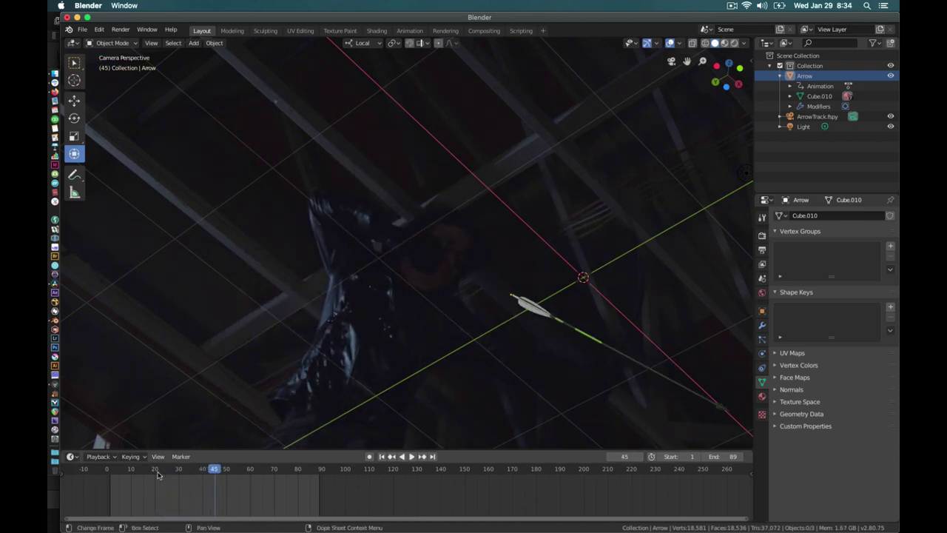
click(154, 474)
key(space)
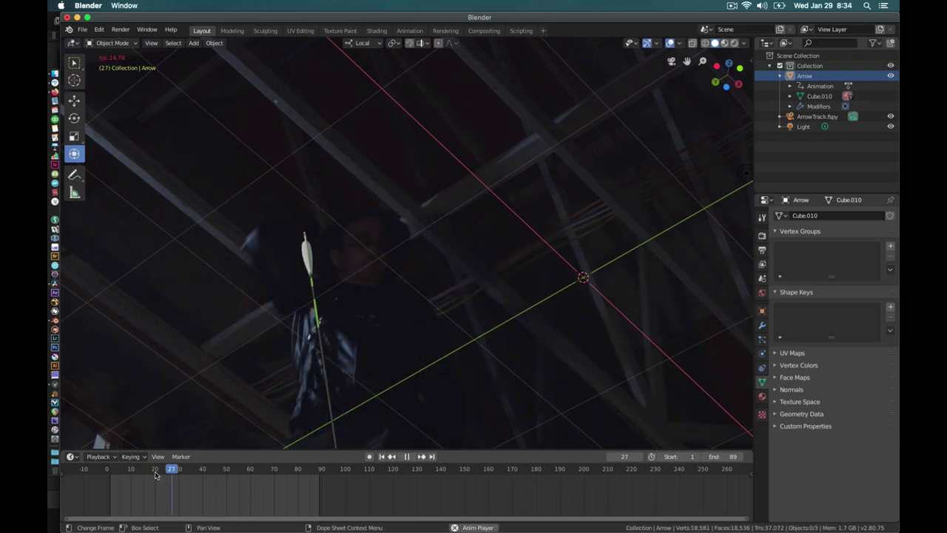
click(155, 474)
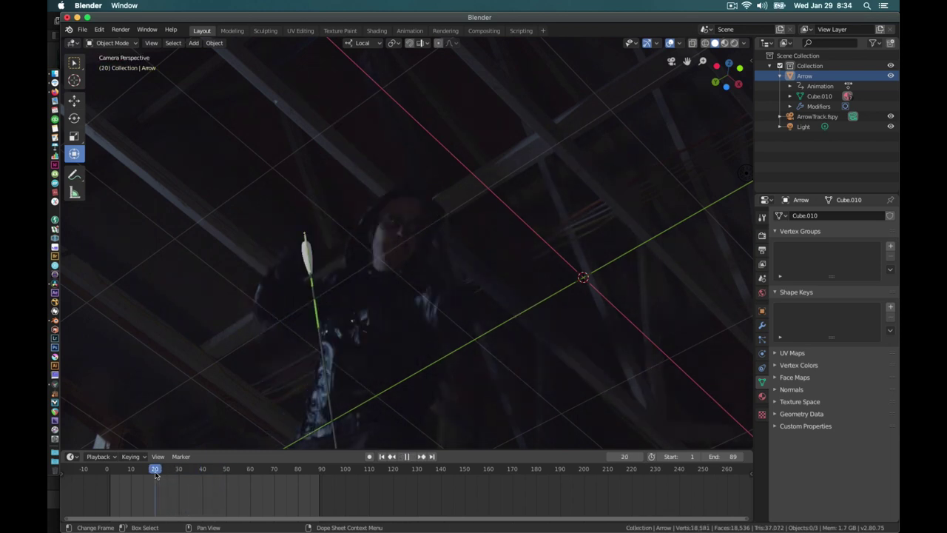
key(space)
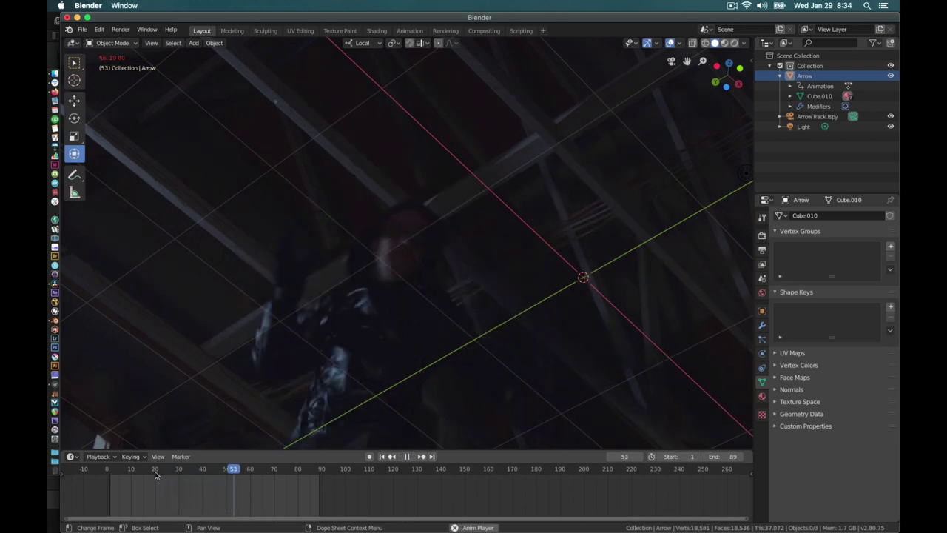
click(155, 475)
key(space)
key(space)
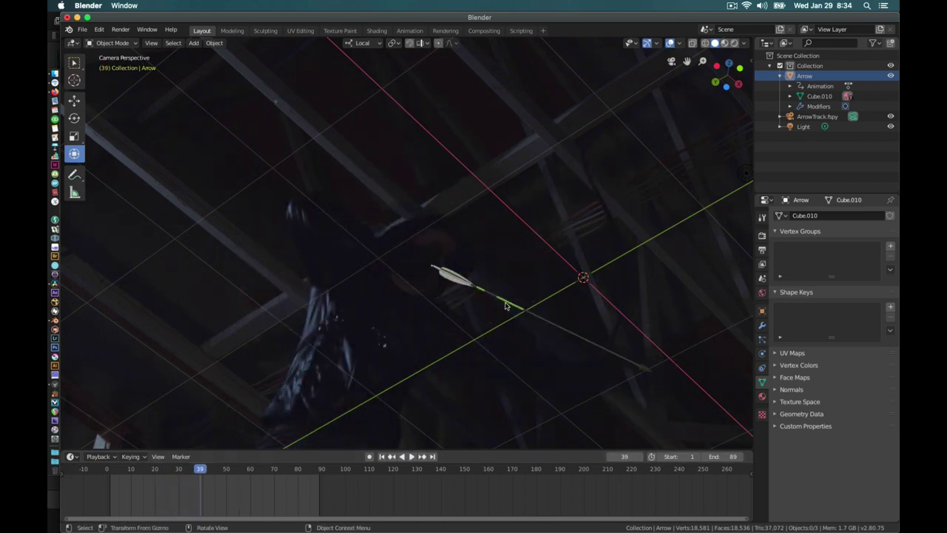
- Select the Arrow, check its first and last keyframes, and set the scene's frame range to start at 27 and end at 50
click(506, 305)
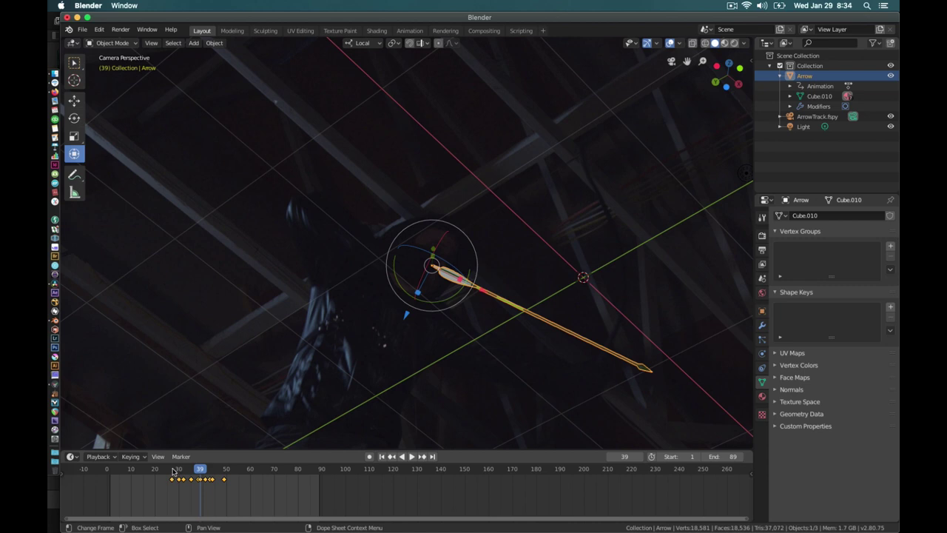
drag(173, 471, 172, 471)
key(space)
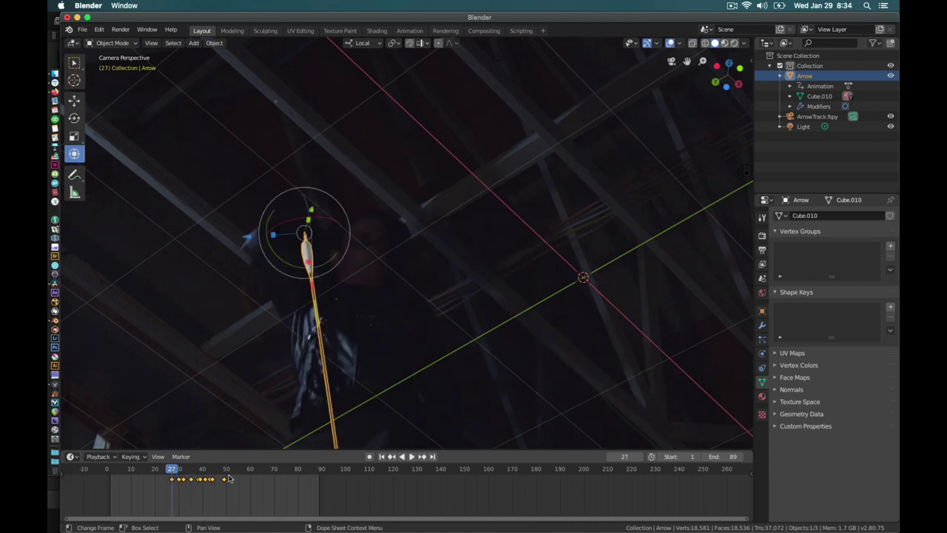
click(224, 472)
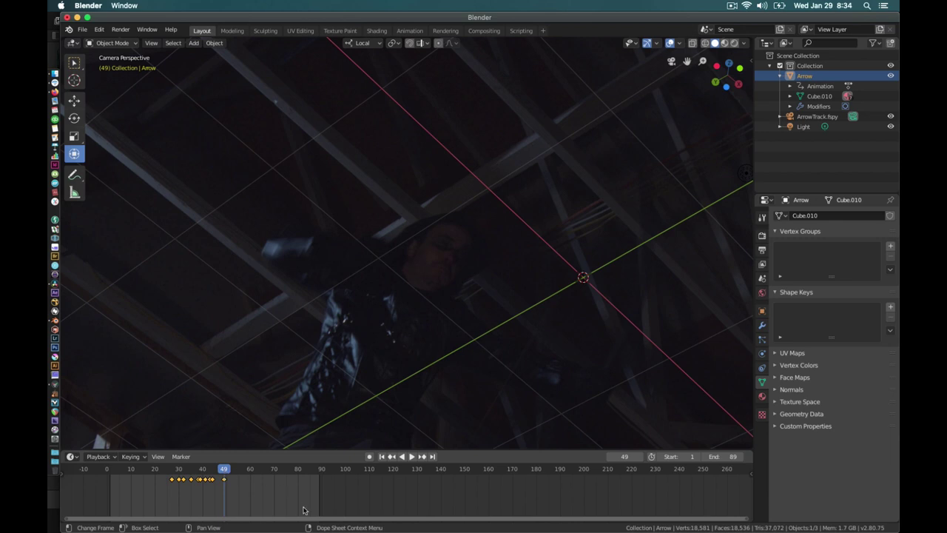
click(684, 456)
text(27)
key(Return)
click(721, 456)
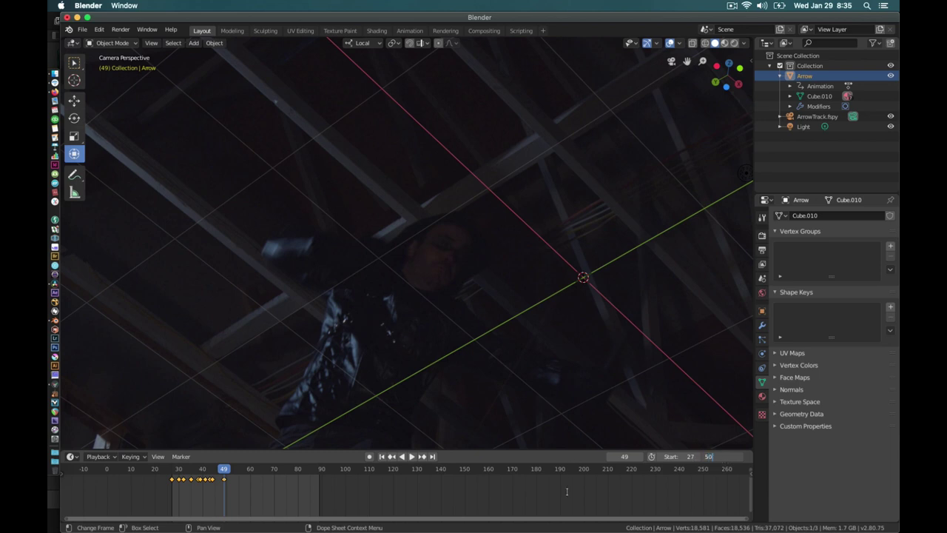
key(Return)
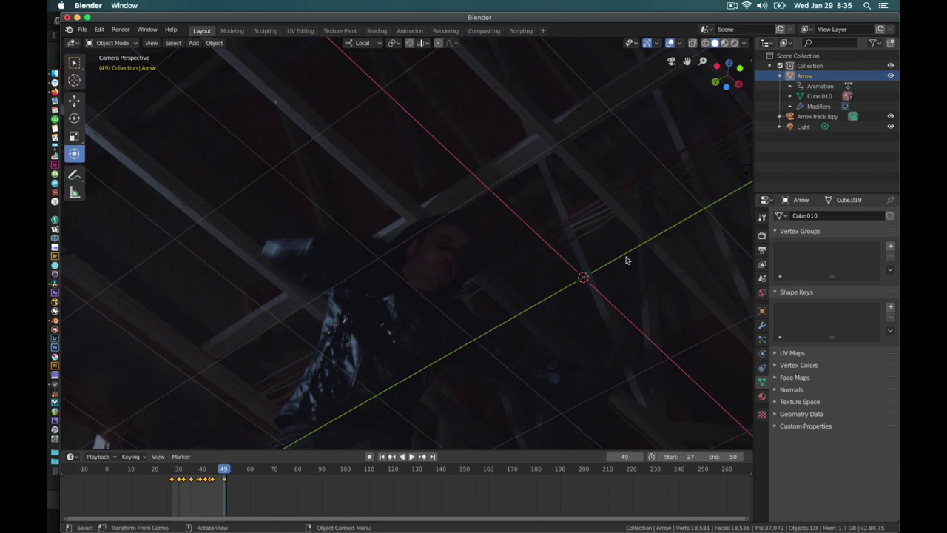
- At frame 43, duplicate the Arrow in place, hide the original and select the duplicate
key(space)
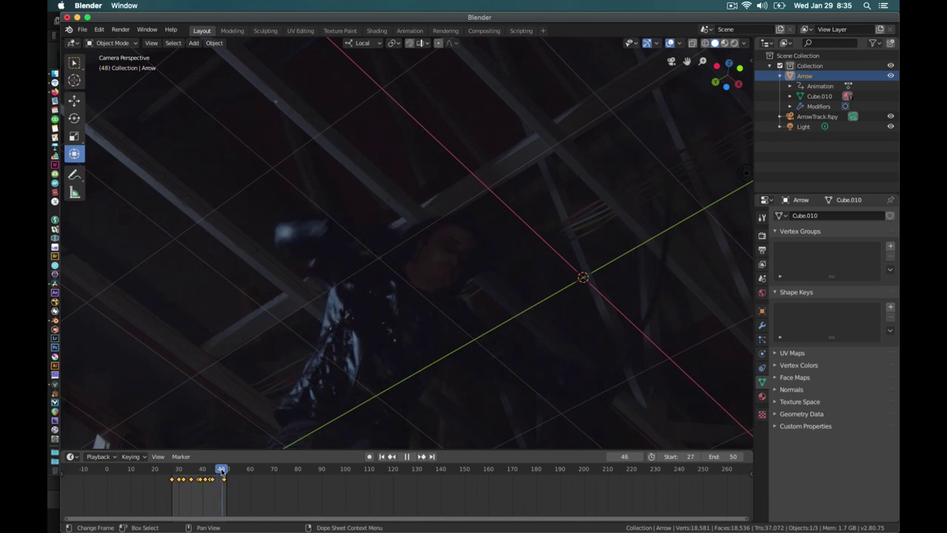
key(space)
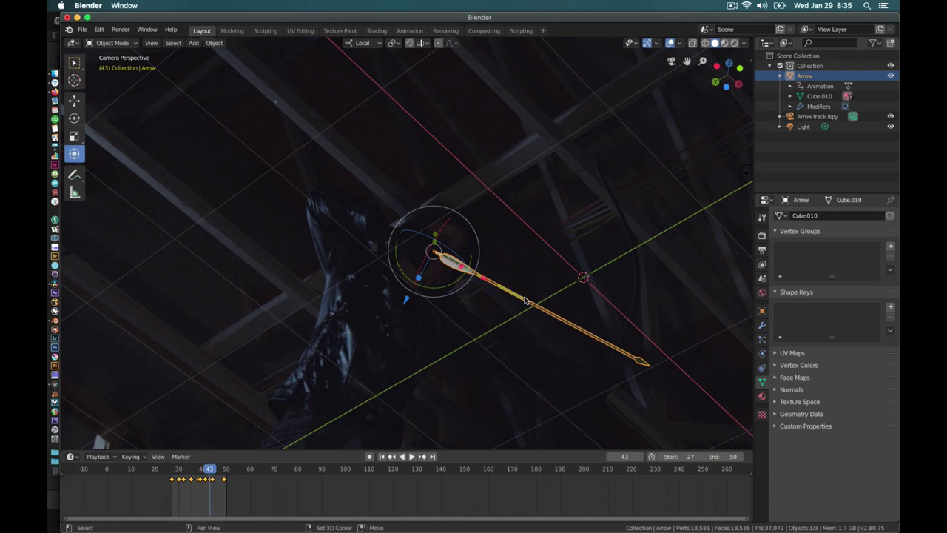
key(shift+d)
right_click(521, 272)
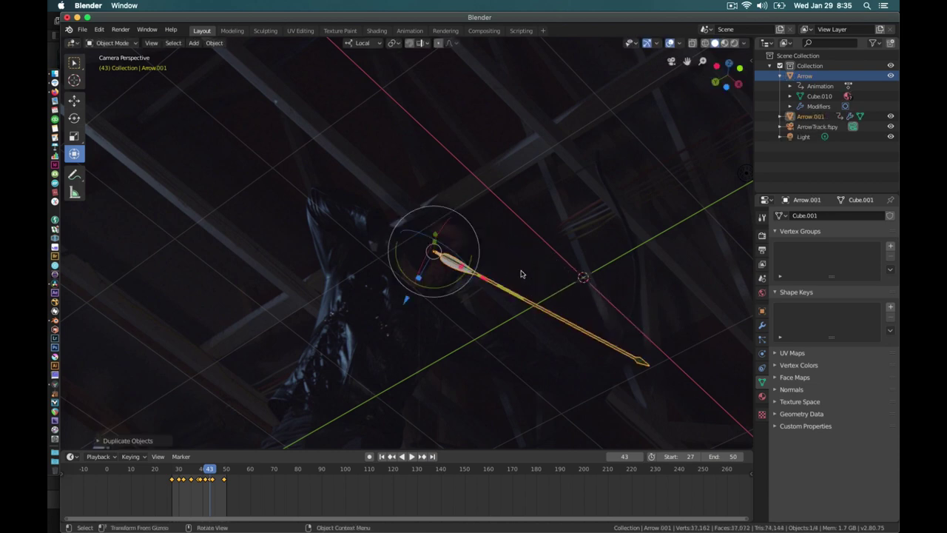
click(779, 77)
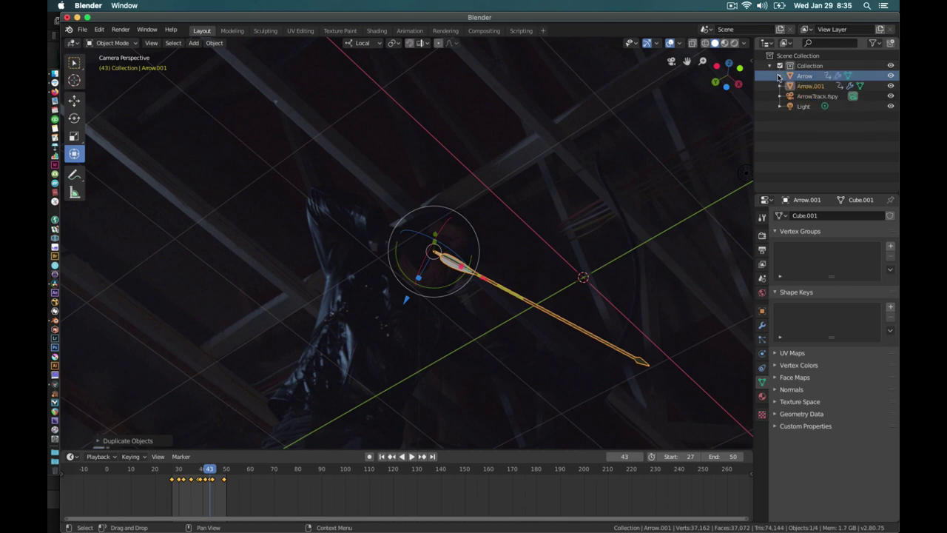
click(891, 76)
click(805, 86)
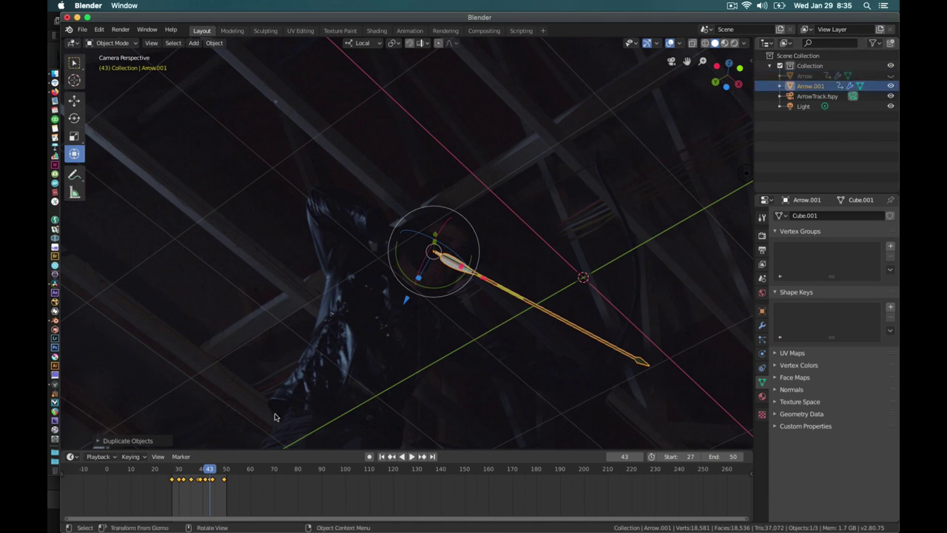
- Delete all the keyframes inherited by the duplicate arrow
click(219, 499)
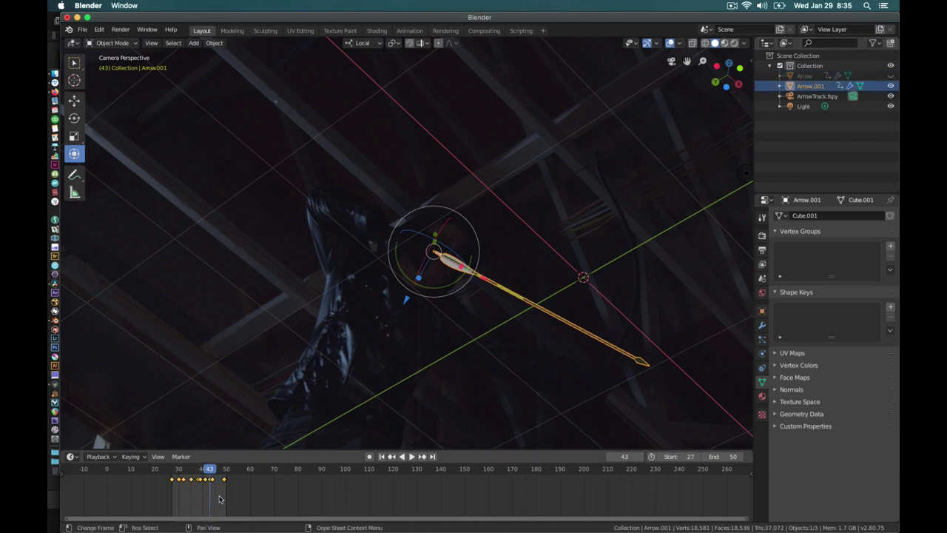
key(x)
click(219, 500)
- At frame 56, place the duplicate arrow beside the archer's shoulder with its tip pointing almost straight down and insert a keyframe
key(space)
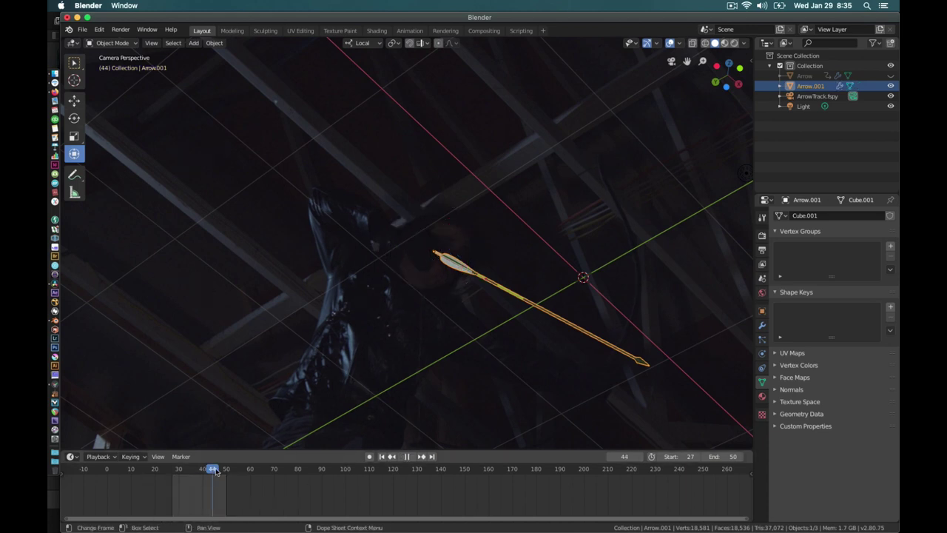
mouse_move(239, 478)
mouse_down()
mouse_move(252, 481)
mouse_move(238, 476)
mouse_move(248, 474)
mouse_move(242, 469)
mouse_up()
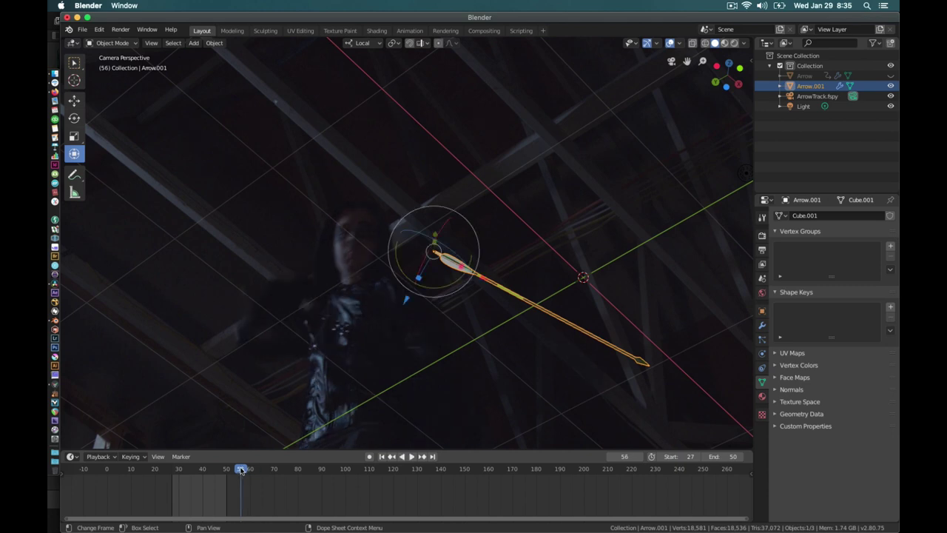
drag(472, 279, 290, 319)
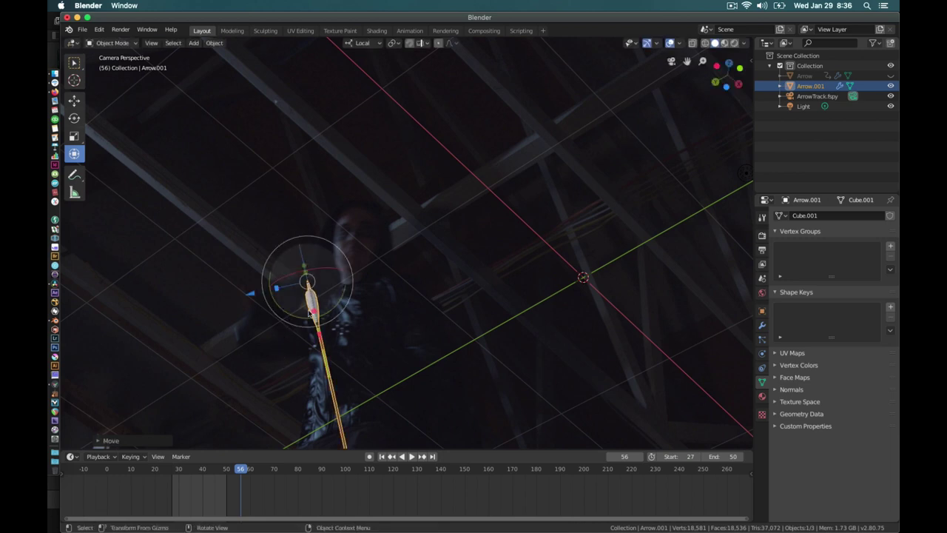
key(i)
click(309, 311)
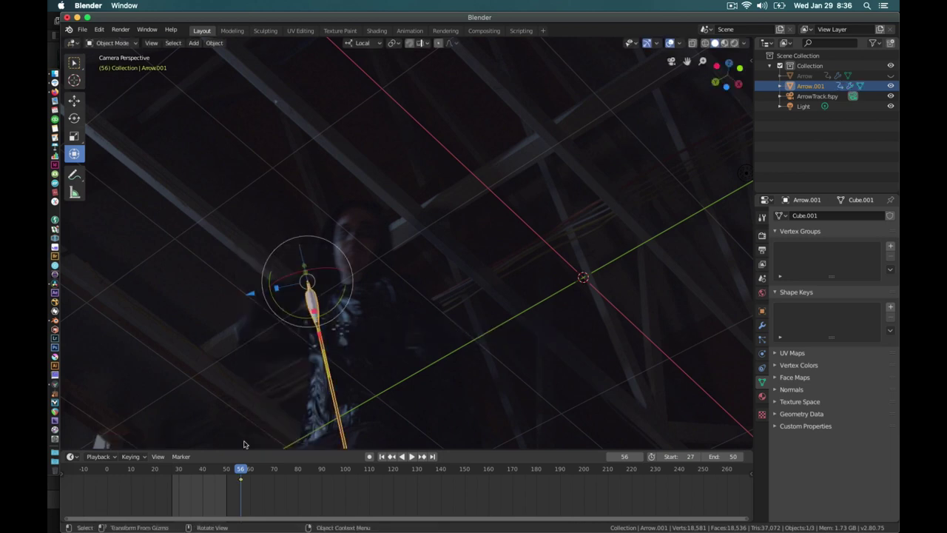
- At frame 59, rotate the duplicate arrow so its tip points steeply upward and move it above the archer's raised hand
key(space)
drag(241, 470, 247, 470)
key(space)
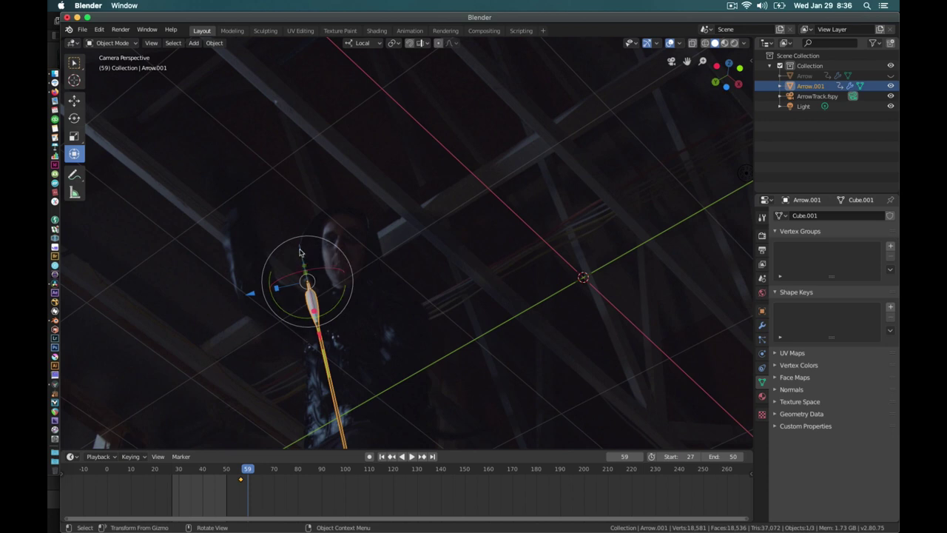
drag(300, 253, 275, 317)
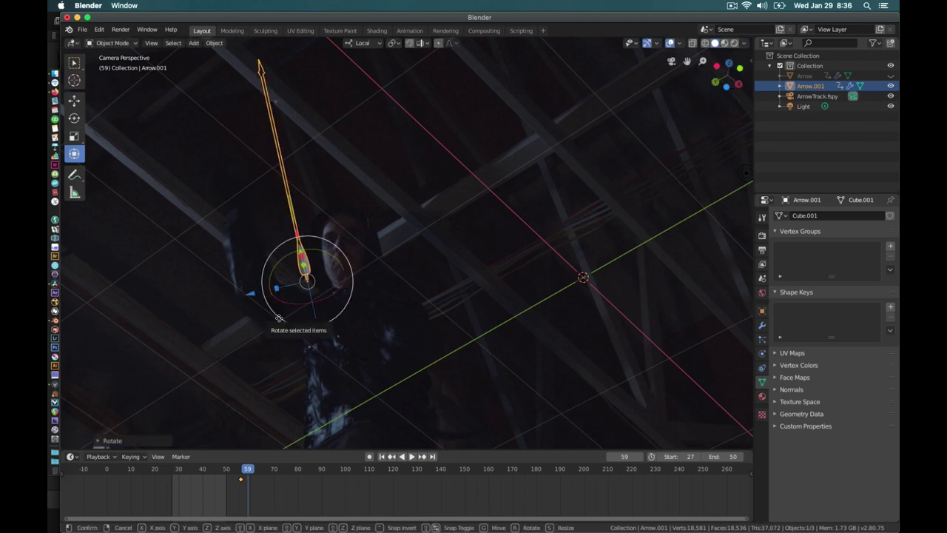
key(g)
click(202, 213)
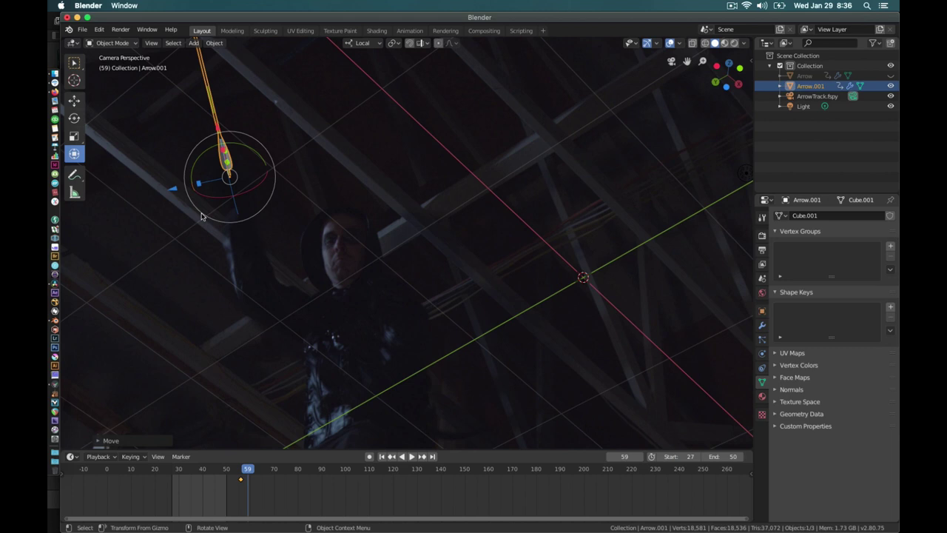
- Insert a keyframe for the duplicate arrow at frame 59 and check its swing across frames 57 to 59
key(i)
click(288, 204)
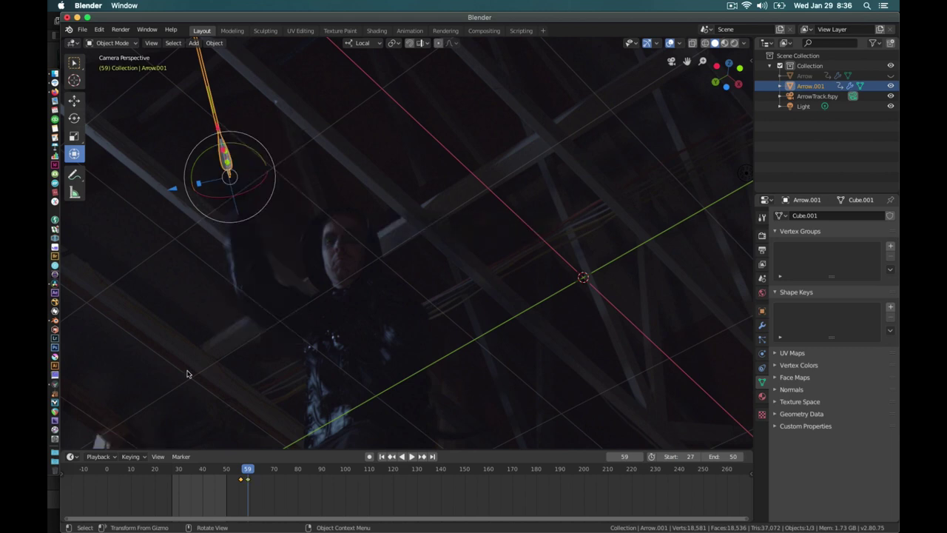
key(Left)
key(Left)
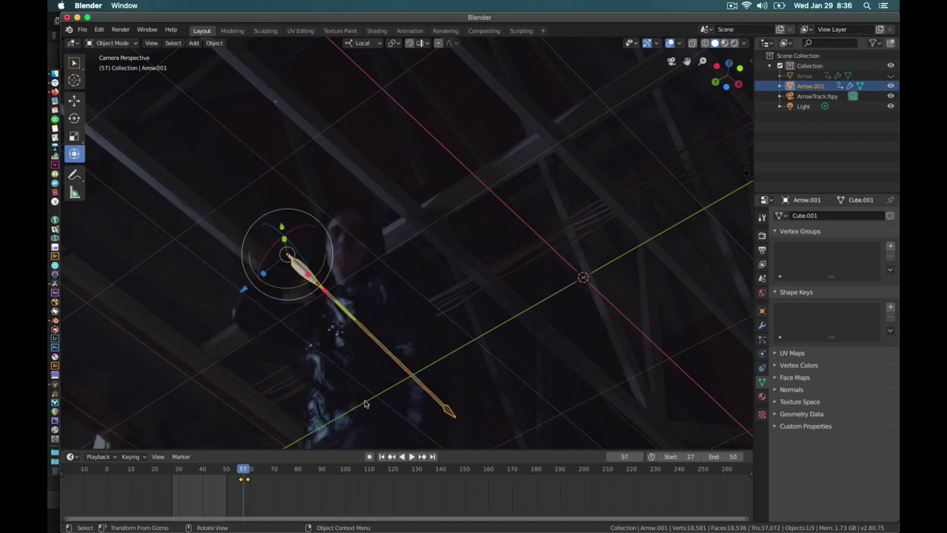
key(Right)
key(Right)
key(Left)
key(Left)
key(Right)
key(Right)
key(Right)
key(Right)
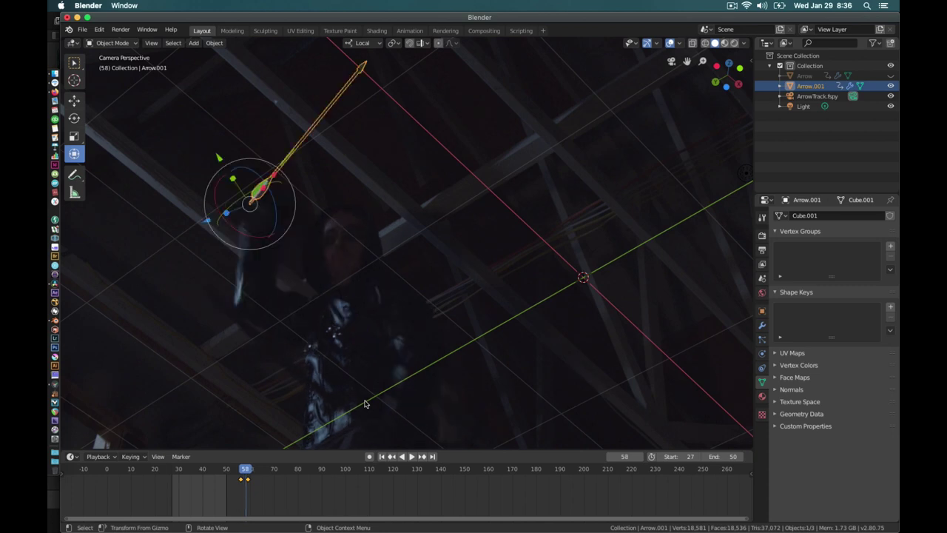
- At frame 63, rotate the duplicate arrow until it is strongly foreshortened toward the camera and move it beside the archer's shoulder
key(Right)
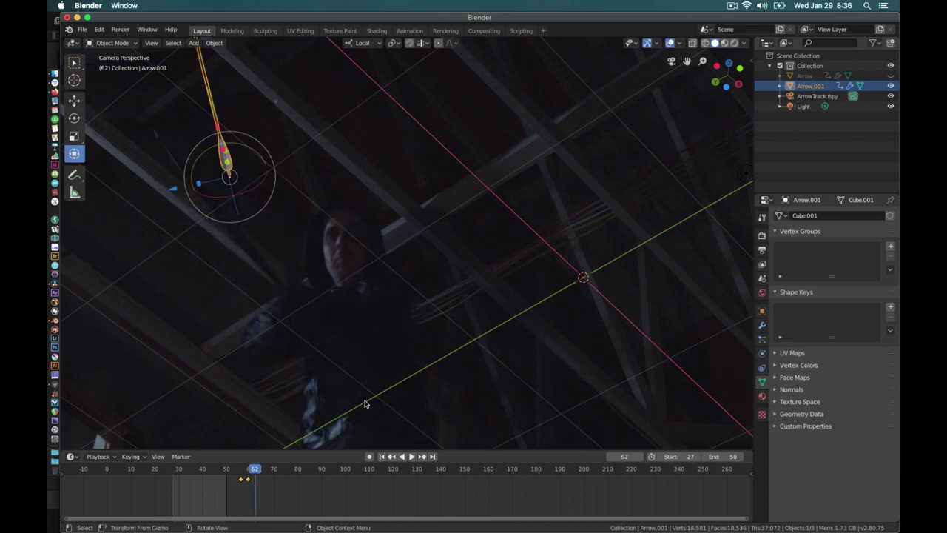
key(Right)
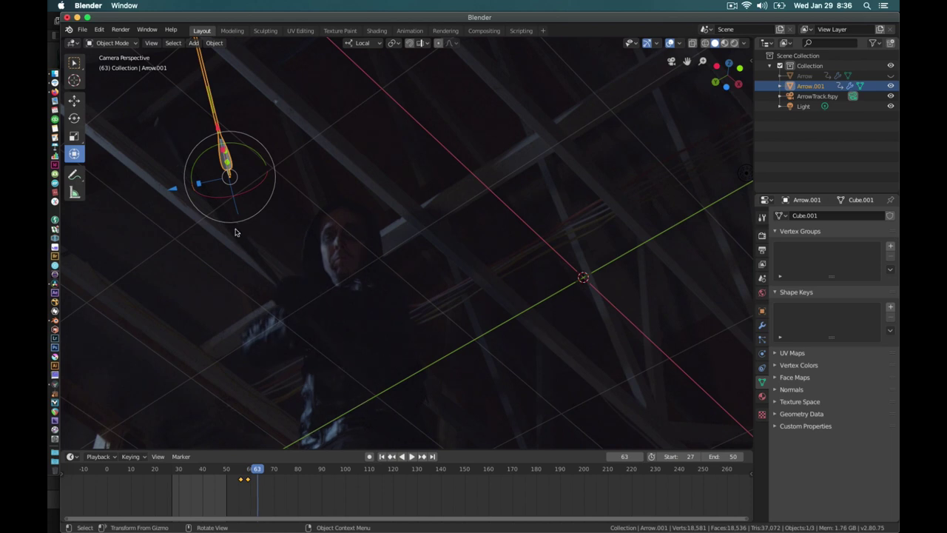
drag(235, 208, 224, 176)
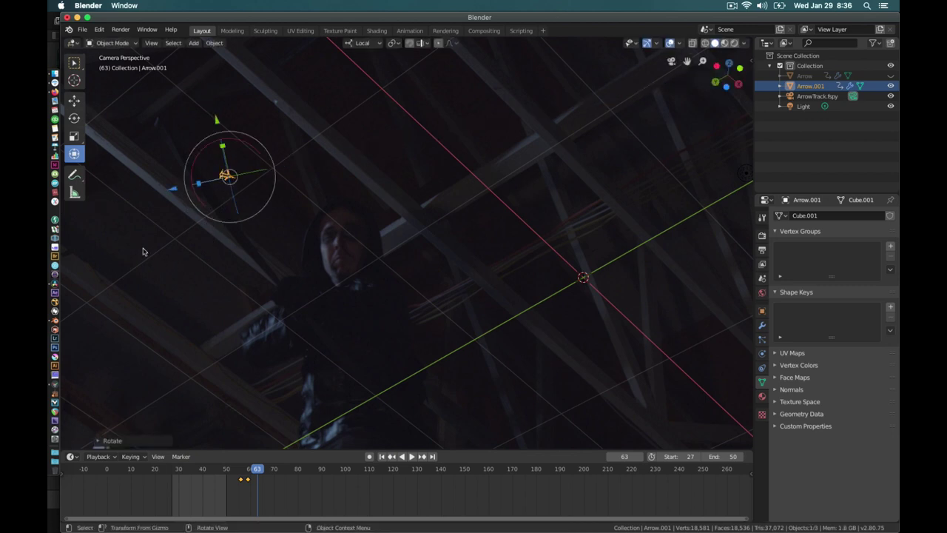
key(g)
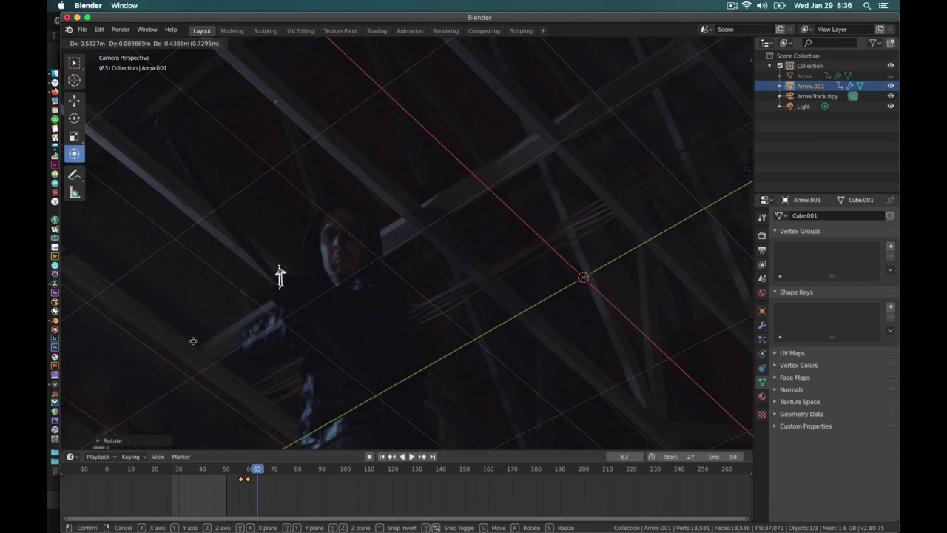
click(193, 340)
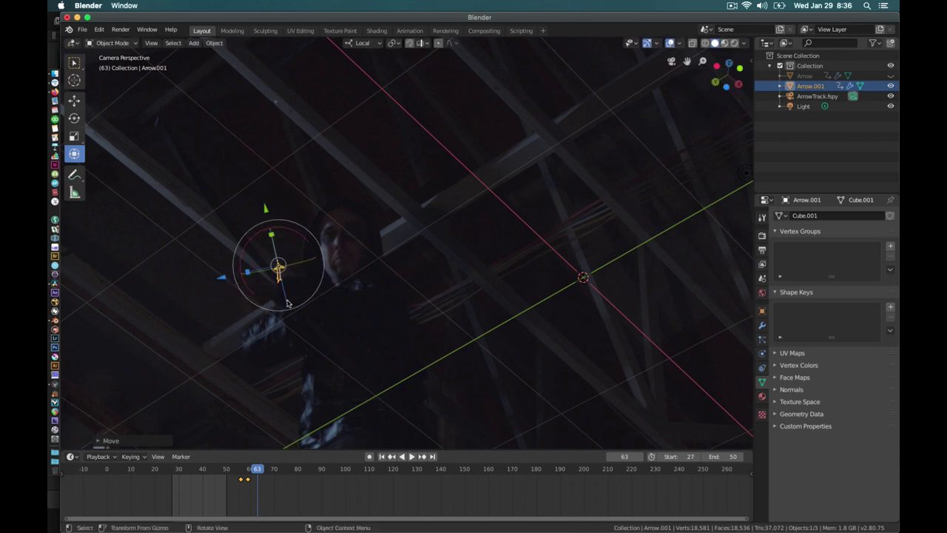
- Adjust the duplicate arrow's tilt, settle it just above the archer's bow hand, and insert a LocRotScale keyframe at frame 63
drag(287, 303, 274, 256)
key(g)
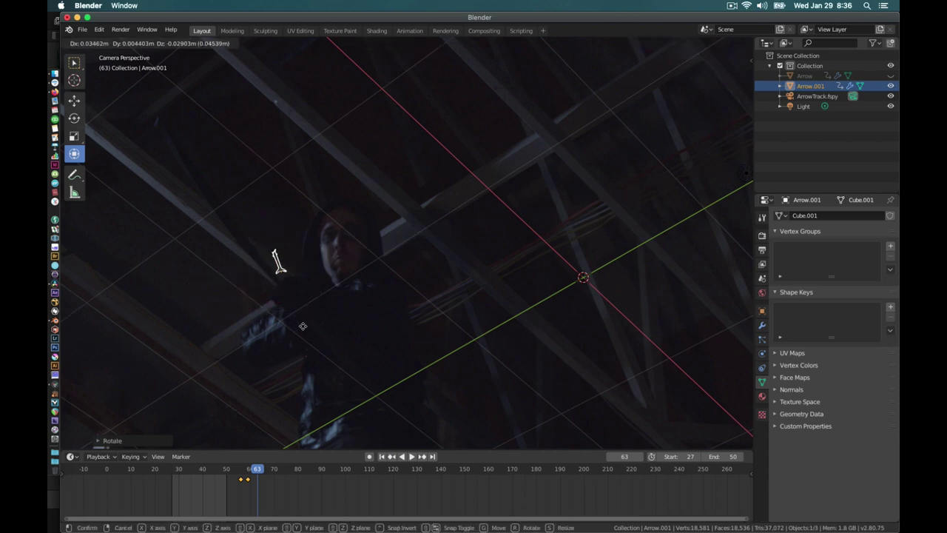
click(310, 345)
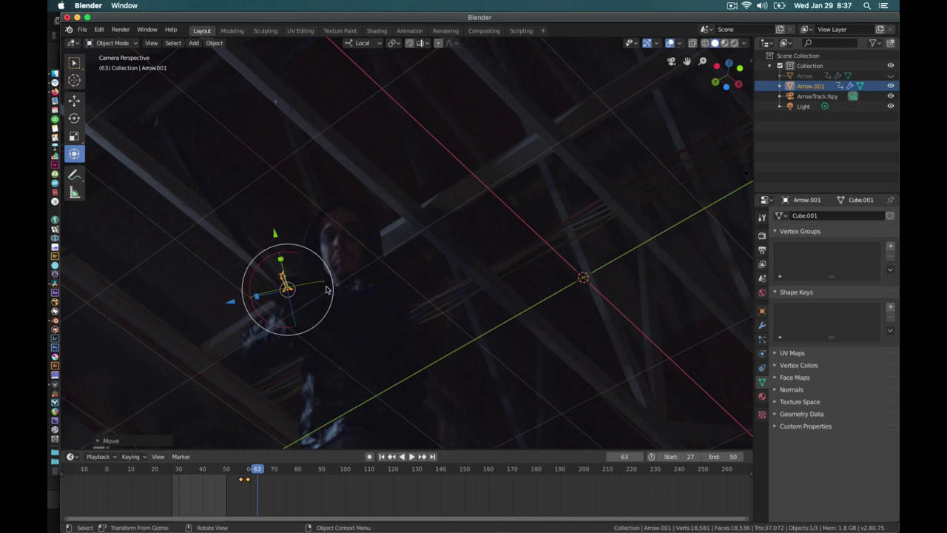
mouse_move(320, 286)
mouse_down()
mouse_move(276, 277)
mouse_move(321, 285)
mouse_up()
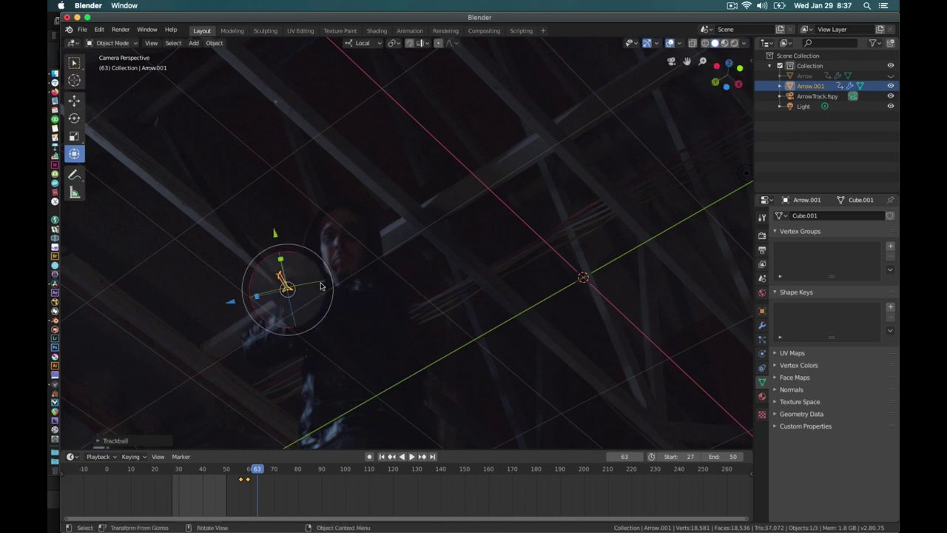
drag(233, 302, 231, 301)
key(i)
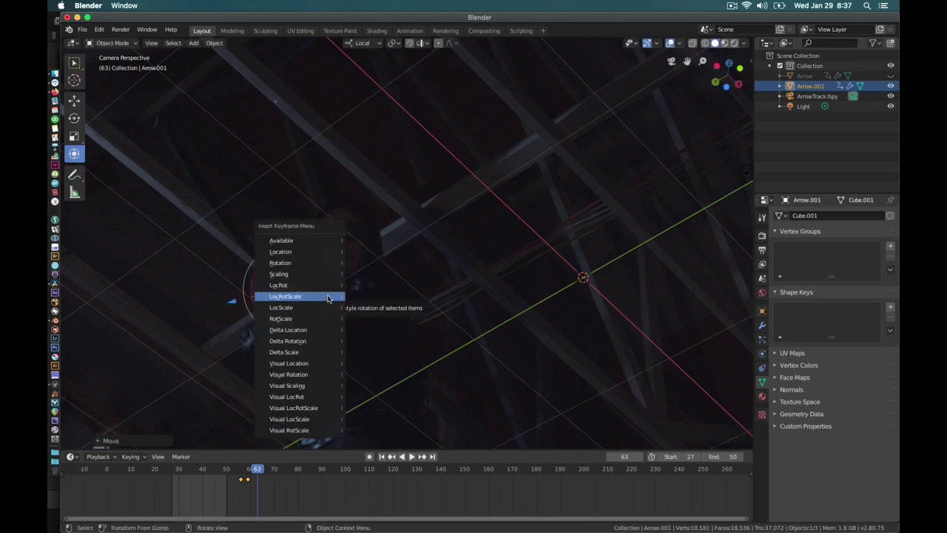
click(328, 297)
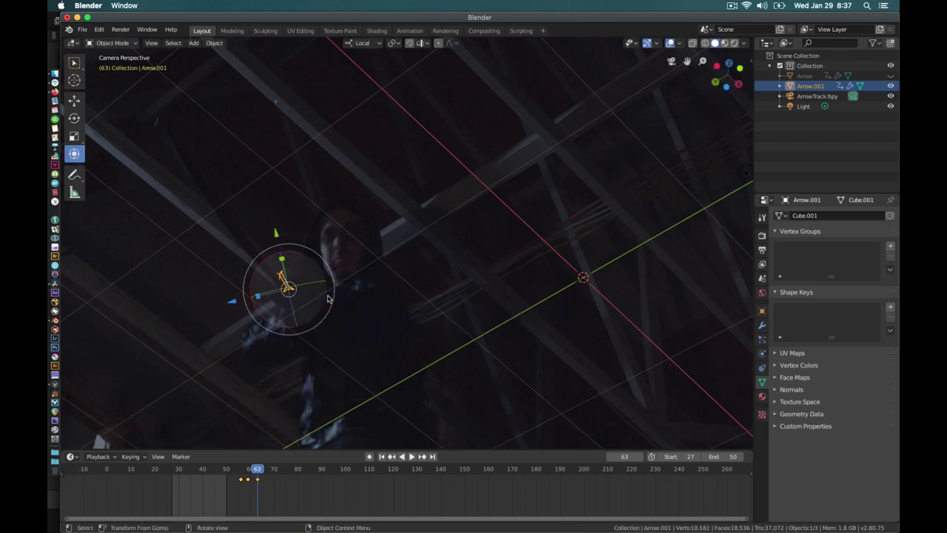
- Examine the duplicate arrow's motion against the archer's hand from frame 60 through frame 66
key(Left)
key(Left)
key(Left)
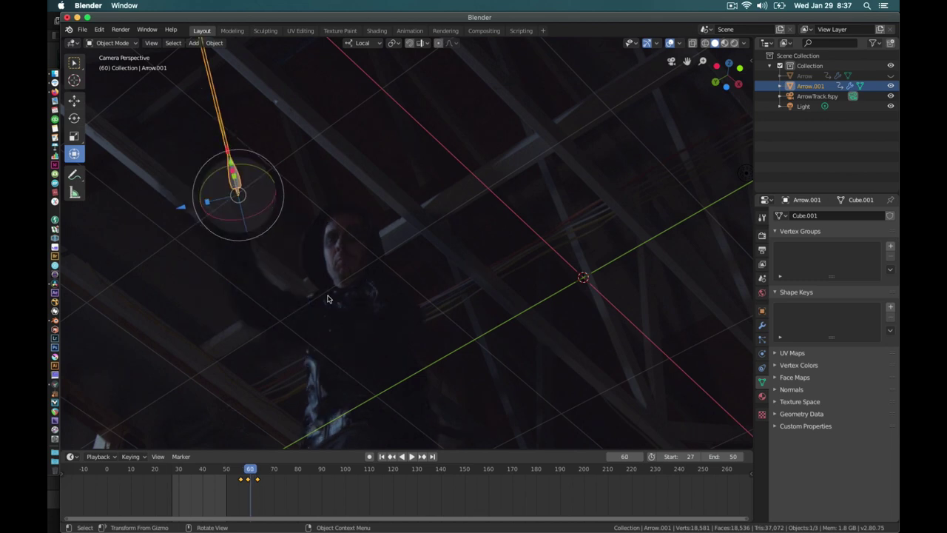
key(Right)
key(Right)
key(Right)
key(Right)
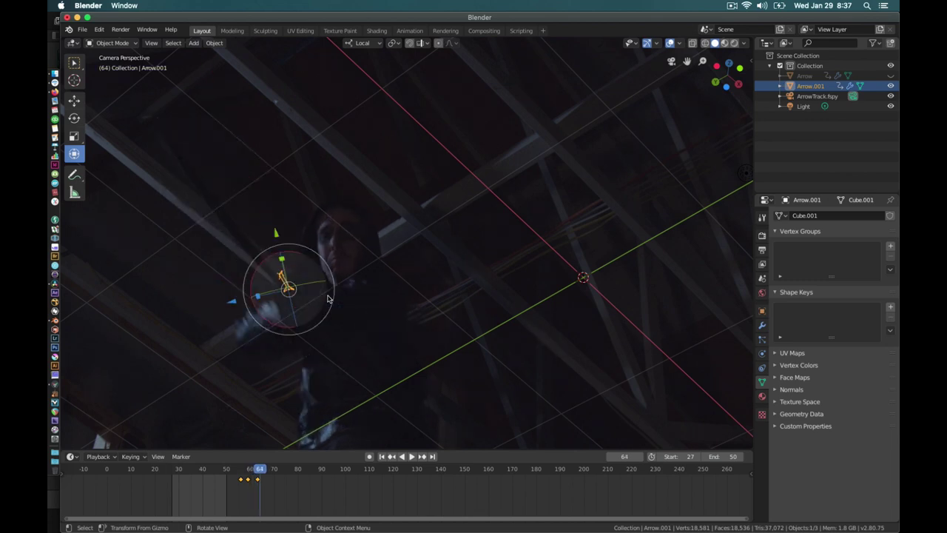
key(Right)
key(Right)
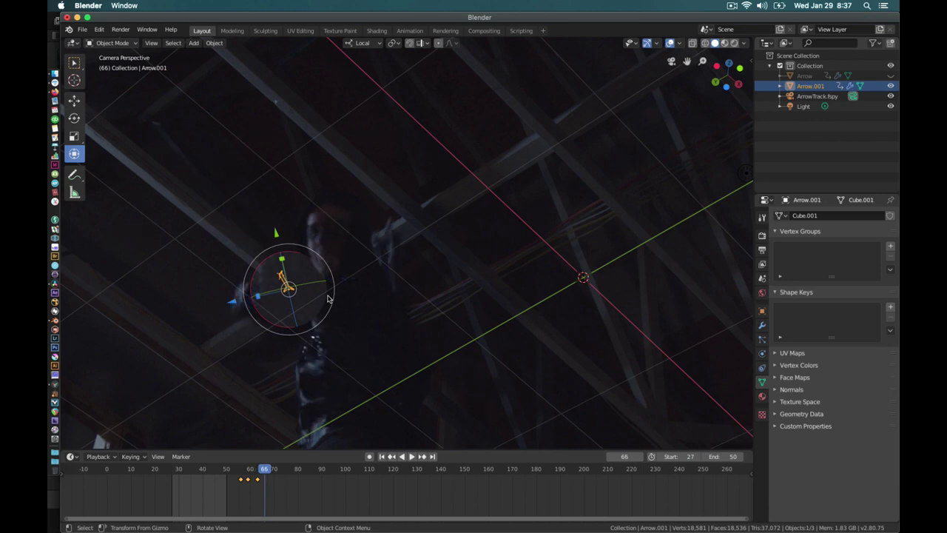
- At frame 67, move the duplicate arrow to the archer's raised hand and rotate it about local Y so its tip swings toward the face
key(Right)
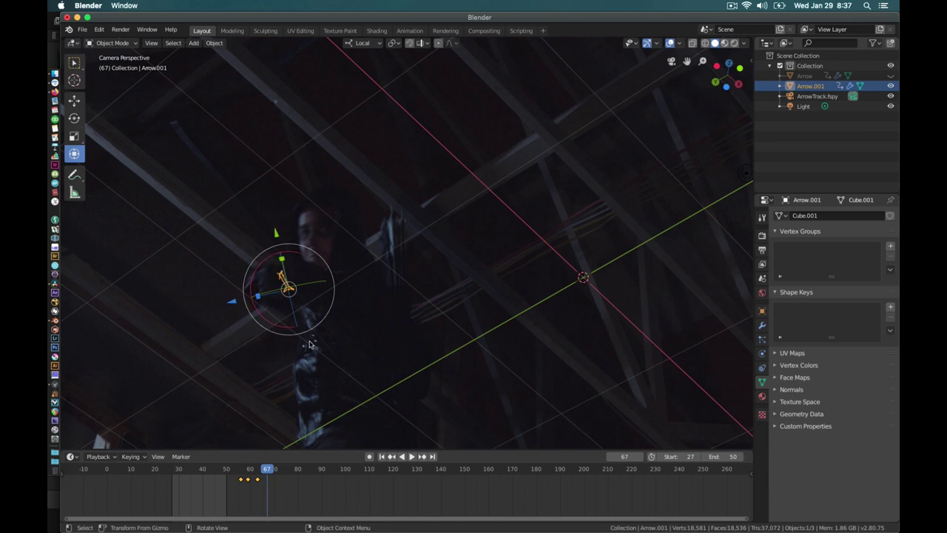
key(g)
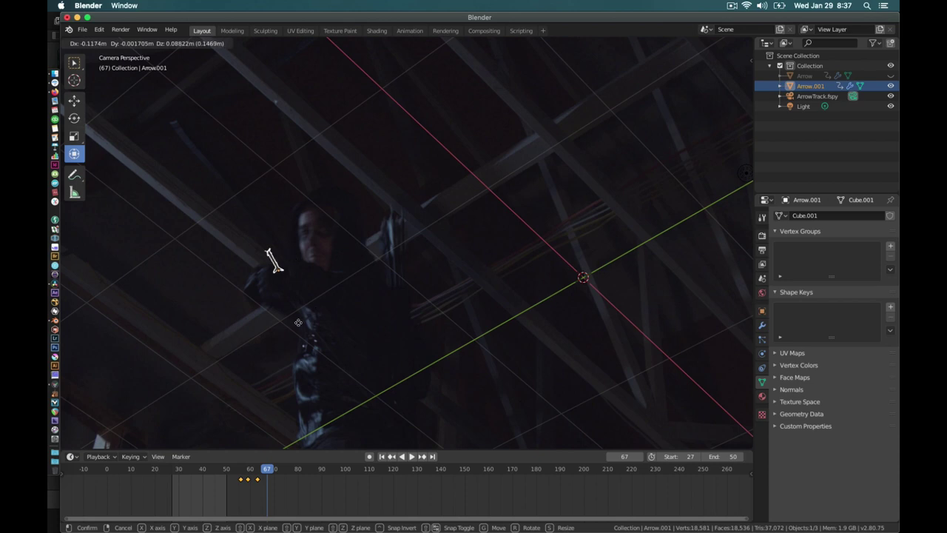
click(270, 263)
drag(275, 270, 275, 271)
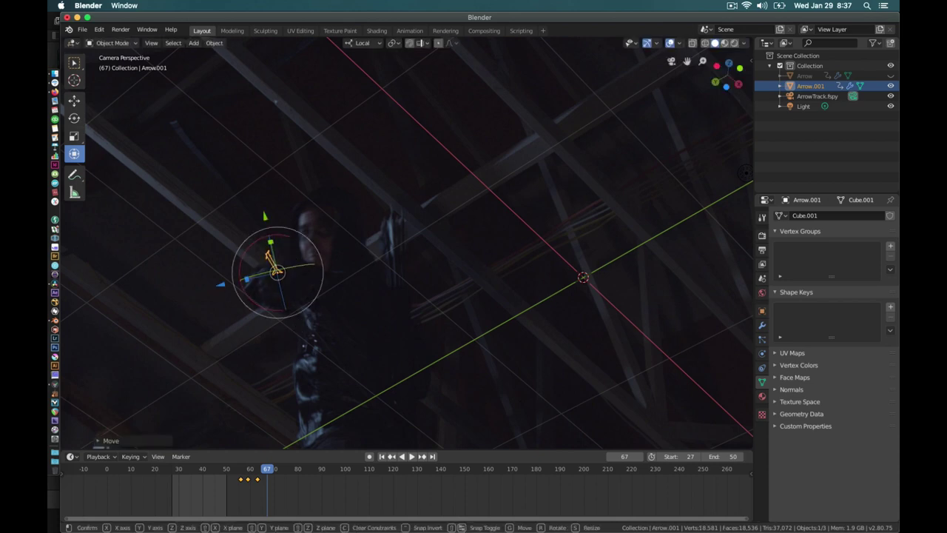
key(r)
key(y)
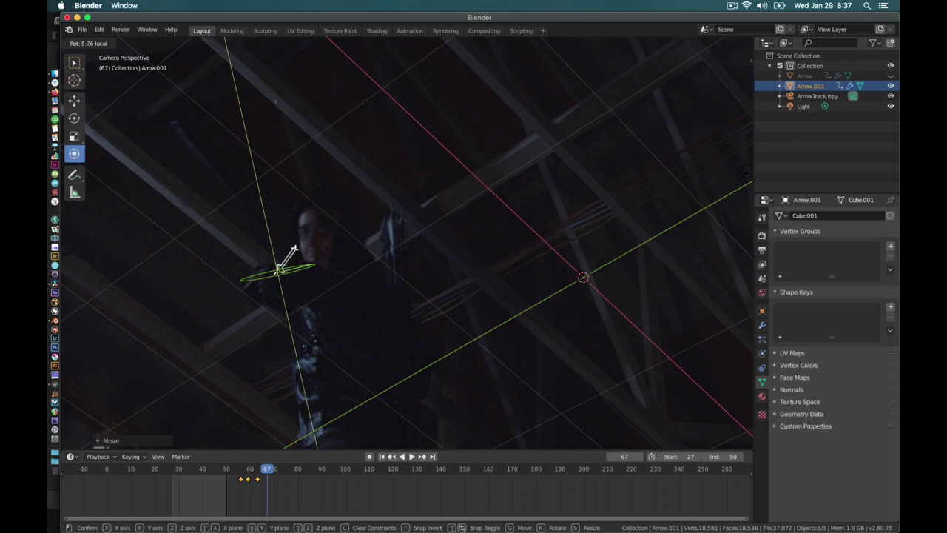
click(331, 257)
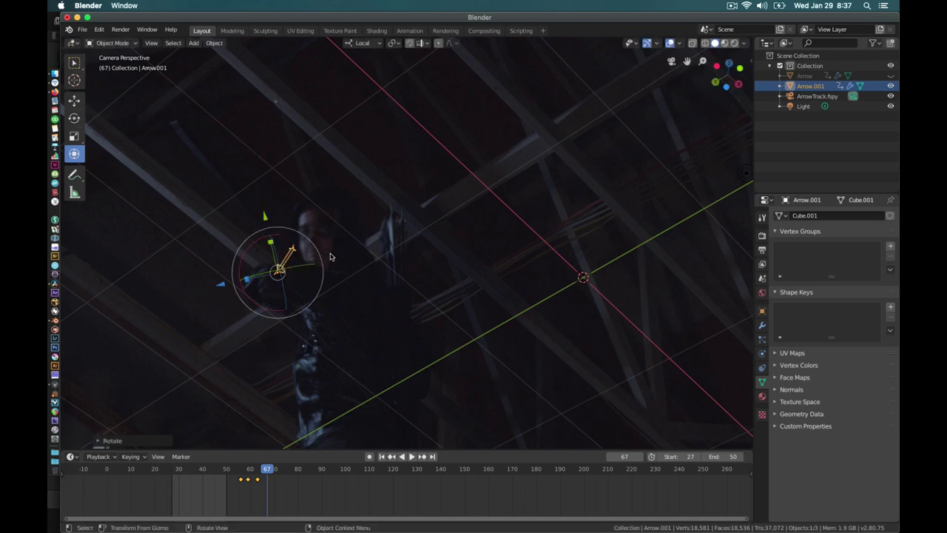
- Slide the duplicate arrow slightly backward along its local X axis and insert a LocRotScale keyframe at frame 67
key(g)
key(x)
key(x)
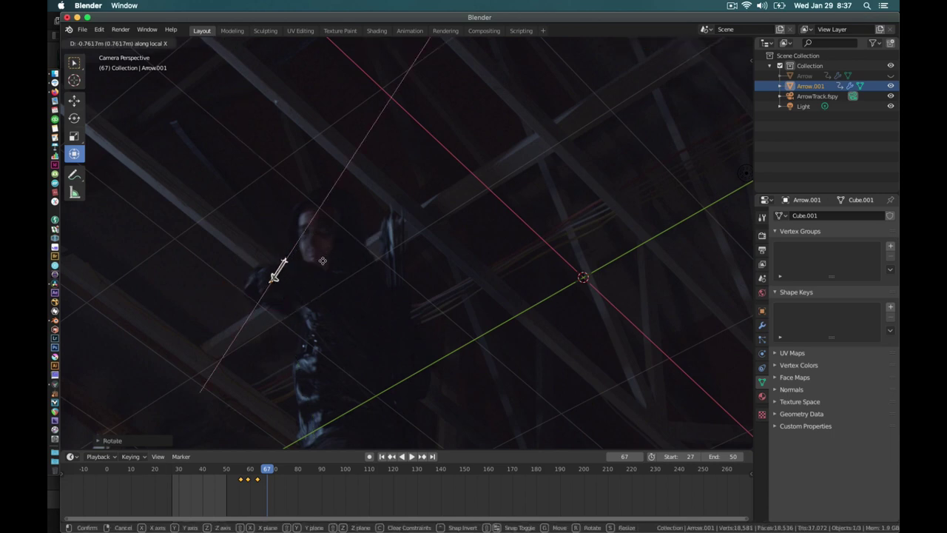
click(328, 256)
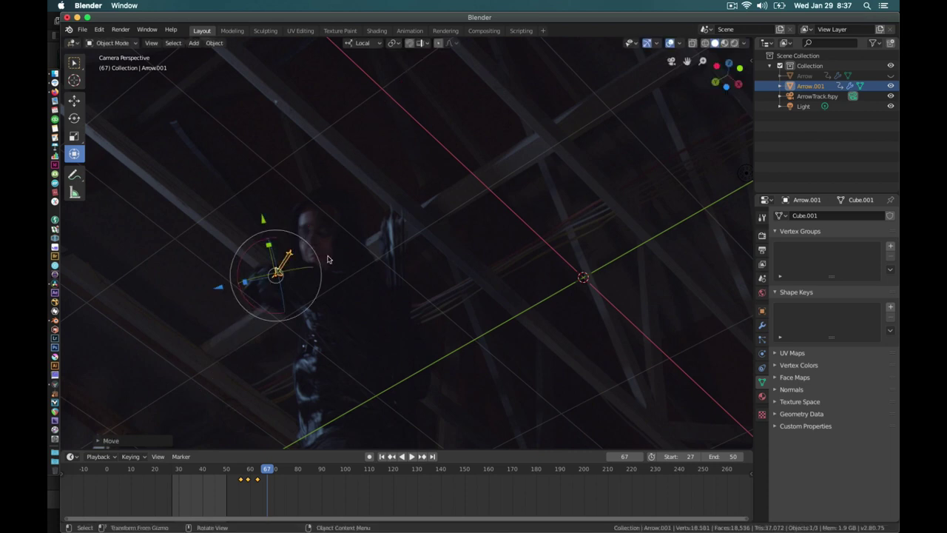
key(i)
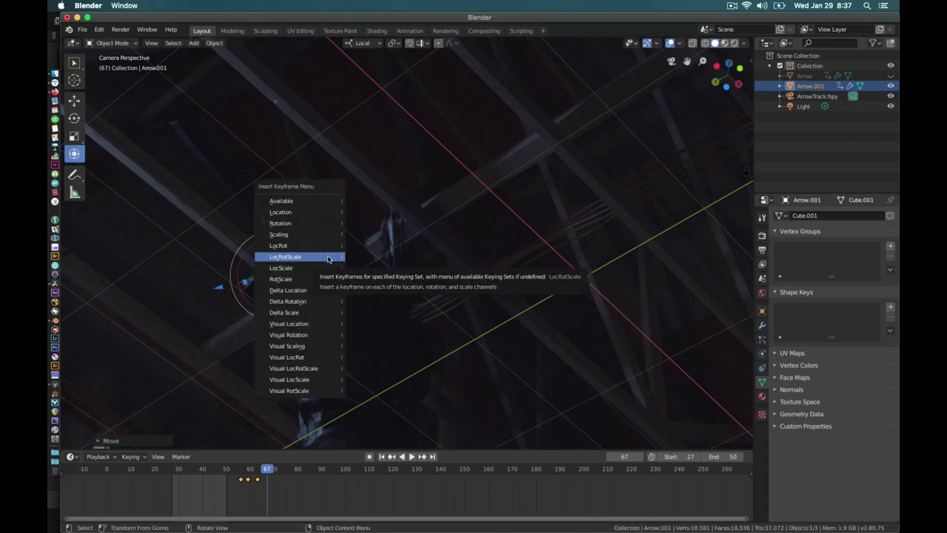
click(328, 257)
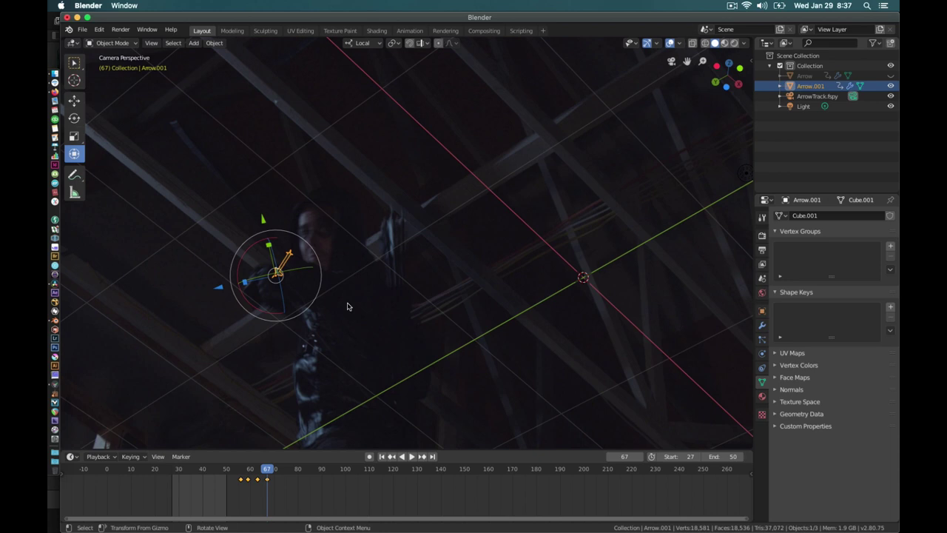
- At frame 69, move the duplicate arrow just below the archer's face, aim it almost straight at the camera, and insert a keyframe
key(Right)
key(Right)
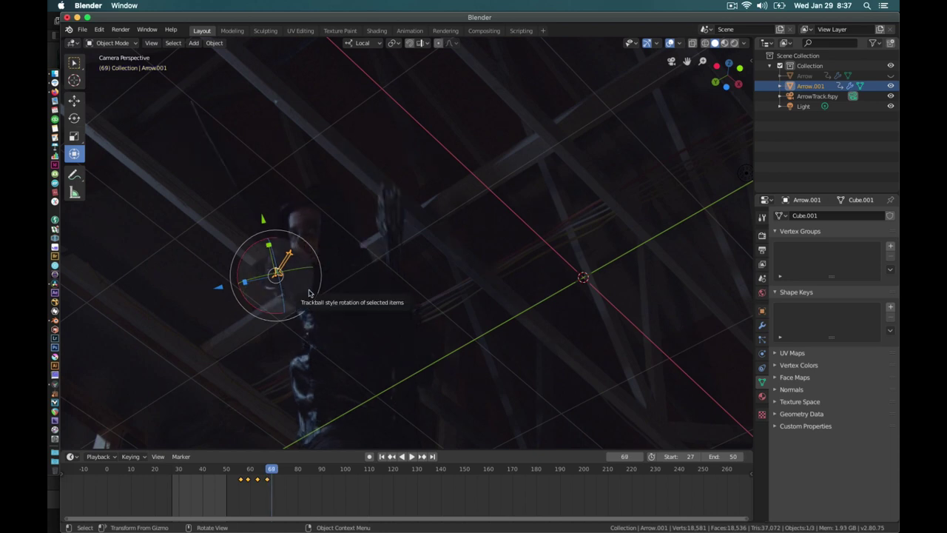
drag(276, 275, 315, 276)
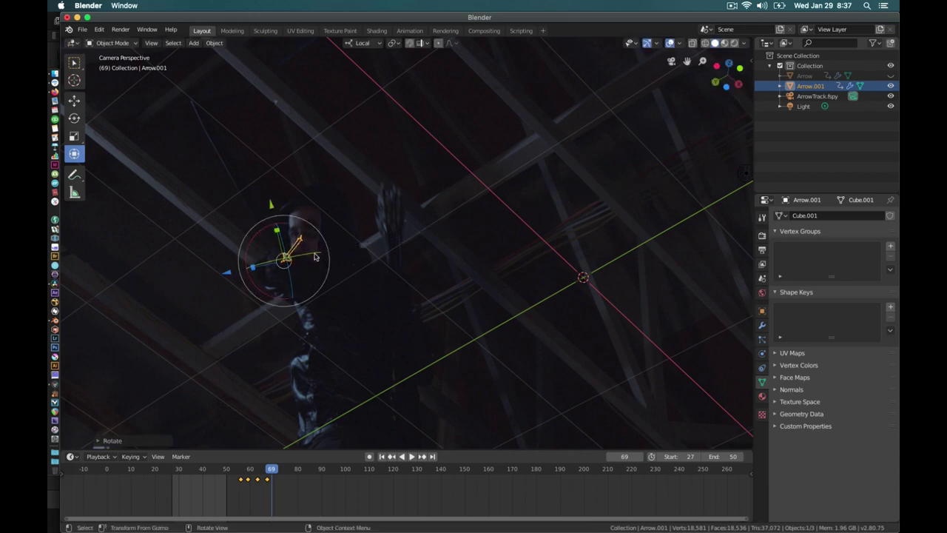
drag(255, 264, 283, 260)
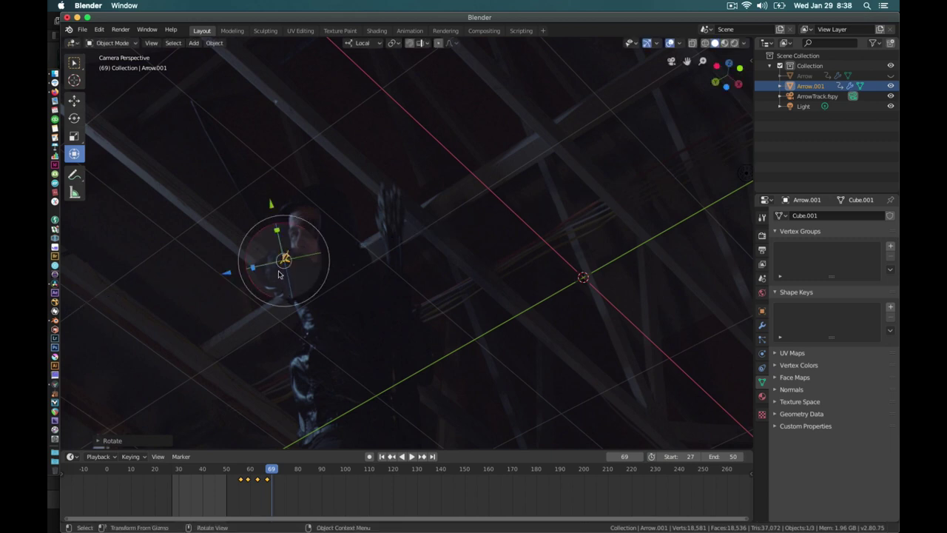
key(i)
click(279, 272)
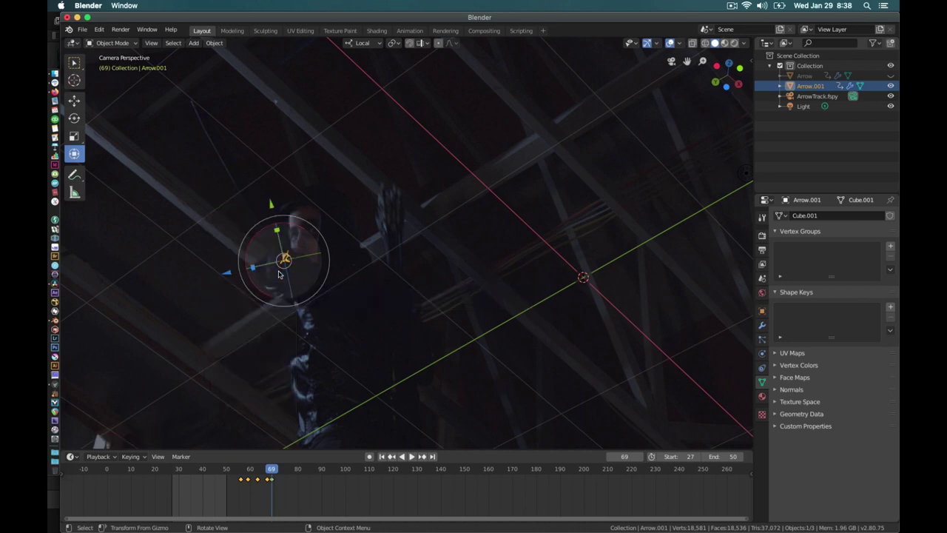
- Step back through the animation to frame 56 and forward again to review the duplicate arrow's keyframed draw
key(Left)
key(Left)
key(Left)
key(Left)
key(Left)
key(Left)
key(Left)
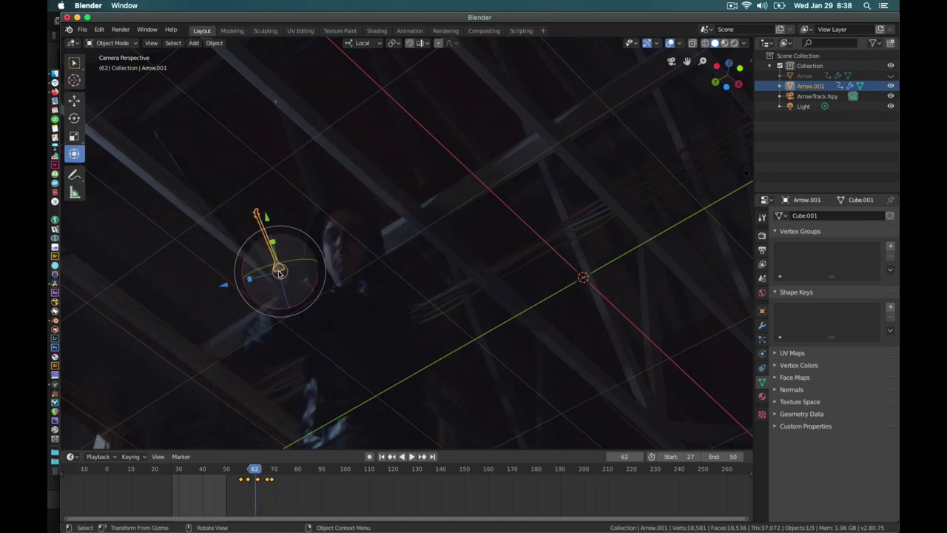
key(Left)
key(Left)
key(Left)
key(Left)
key(Left)
key(Left)
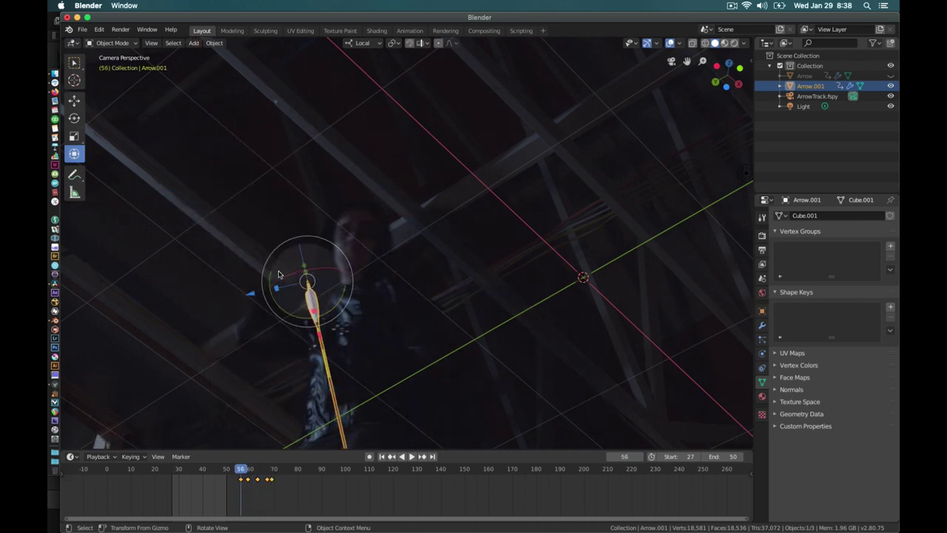
key(Right)
key(Right)
key(Right)
key(Right)
key(Right)
key(Right)
key(Right)
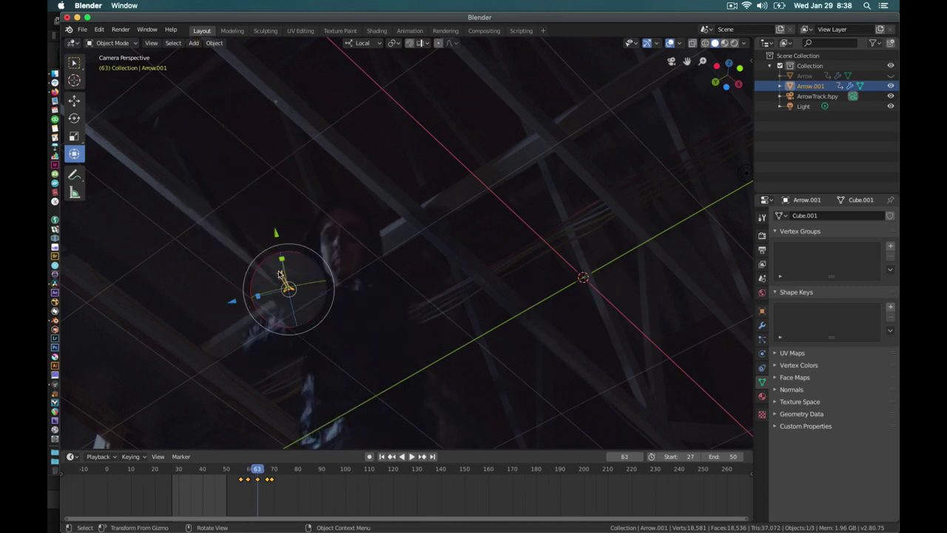
key(Right)
key(Right)
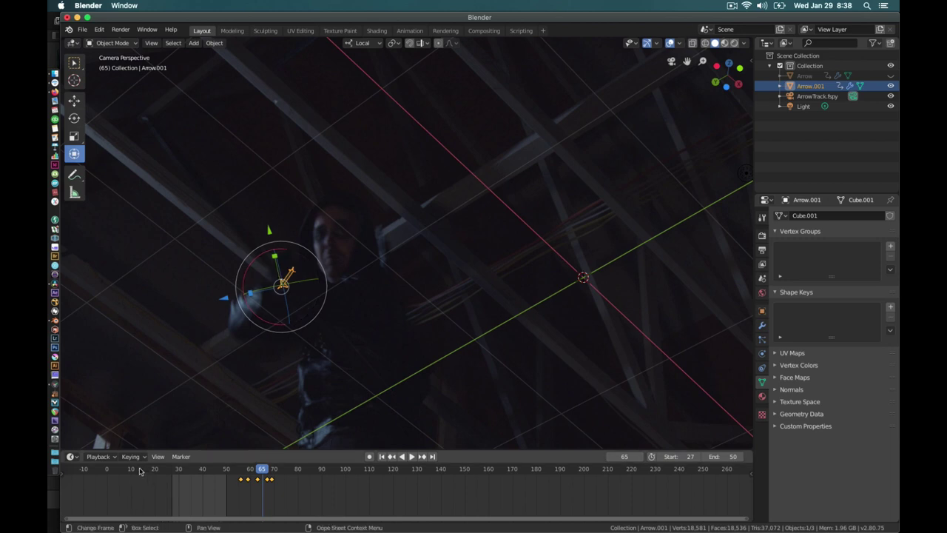
mouse_move(140, 471)
mouse_down()
mouse_move(116, 471)
mouse_move(147, 471)
mouse_up()
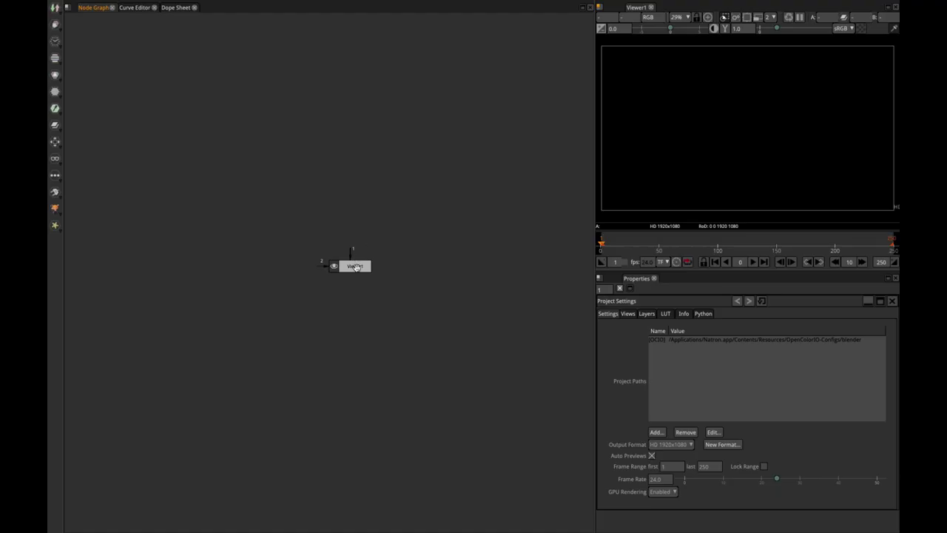
- Switch to Natron and move the Viewer1 node to the lower-right area of the node graph, leaving space for other nodes
drag(357, 265, 523, 481)
click(241, 74)
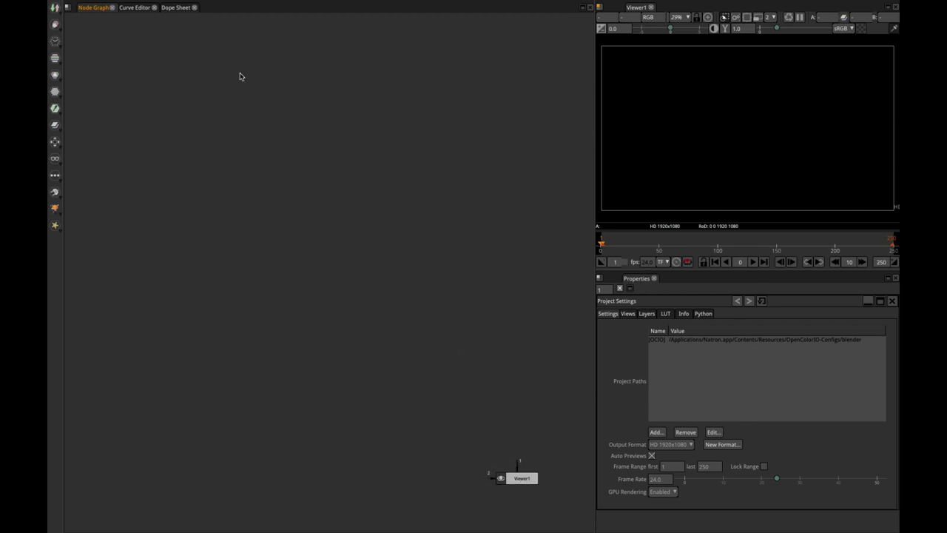
- Read in the ARW_02_PLATE image sequence, add a Grade node below it with Gamma 0.870, and toggle the grade to compare
key(r)
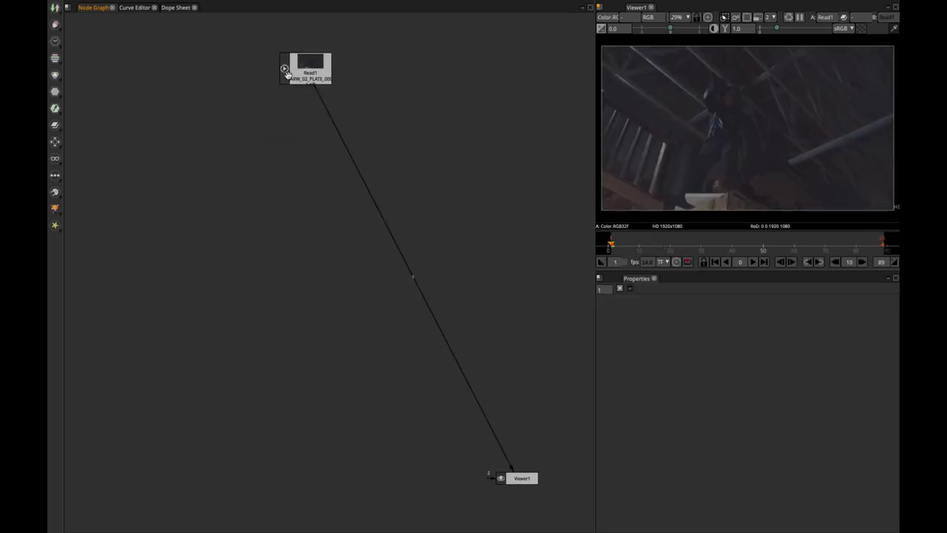
click(301, 78)
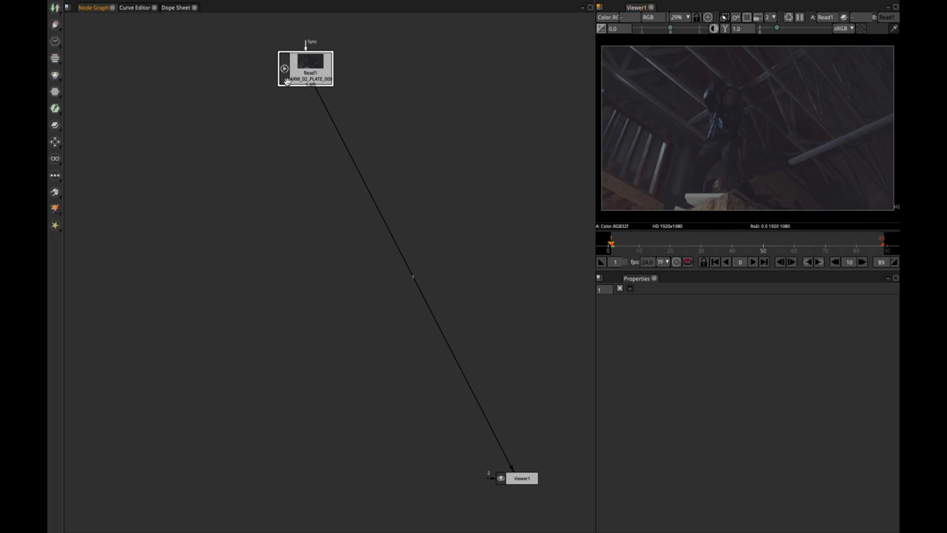
key(g)
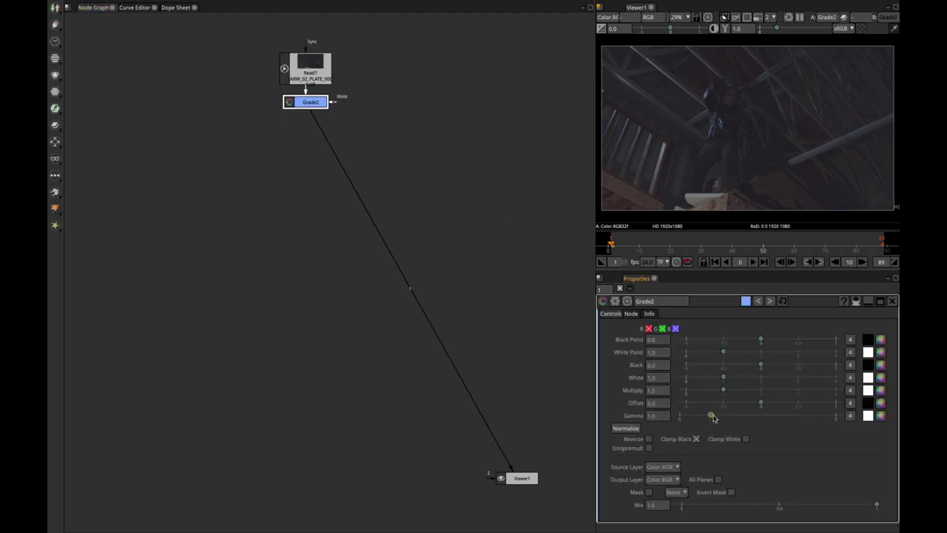
click(711, 416)
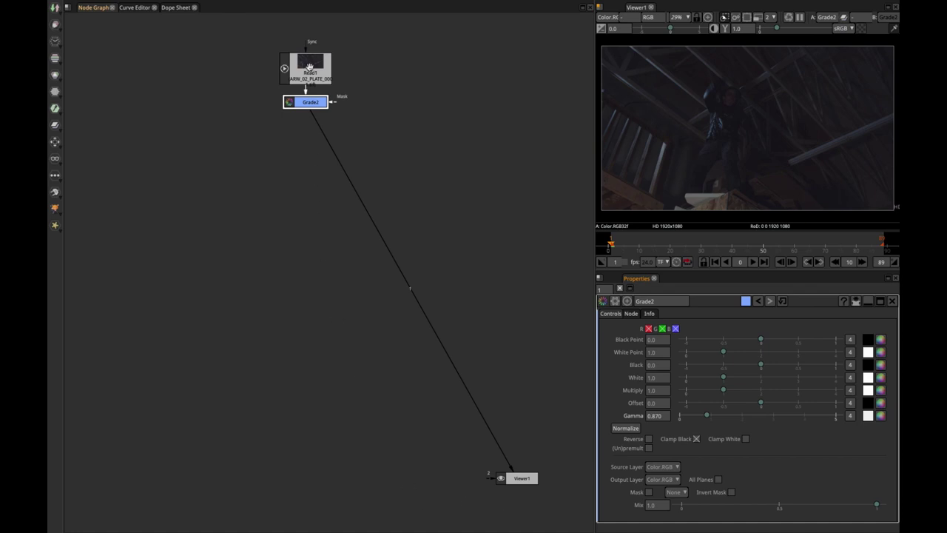
key(d)
key(d)
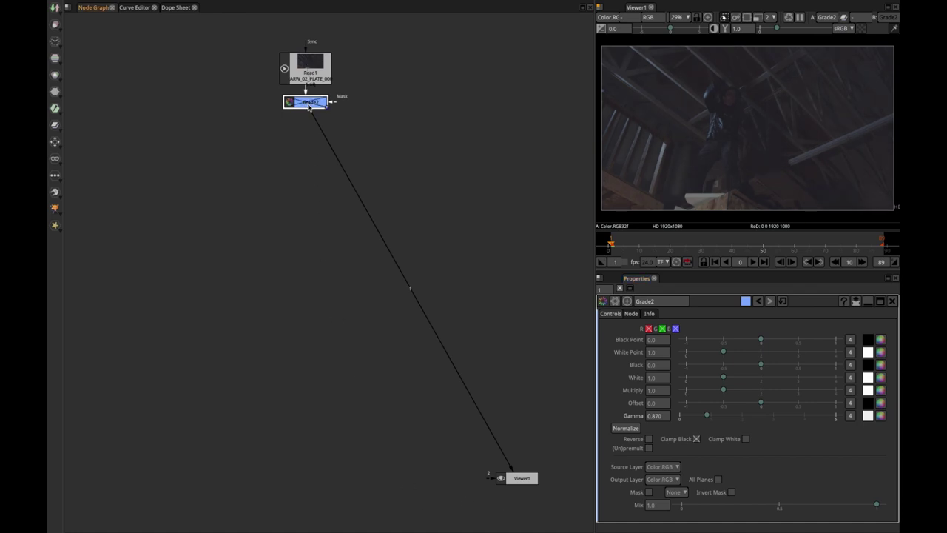
- Read in the A02-01-F01 PNG sequence from the Arrow02-01-F01 render folder and place its node beside the plate
click(148, 169)
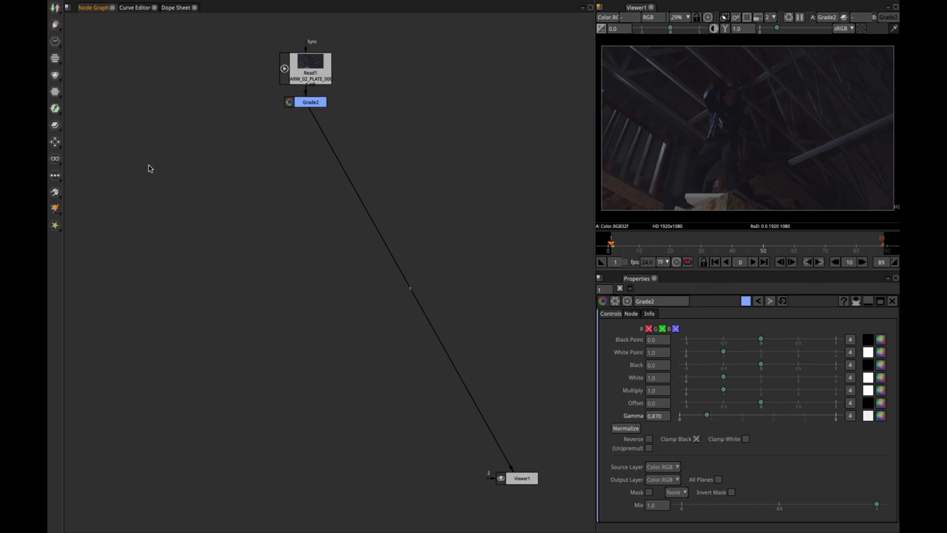
key(r)
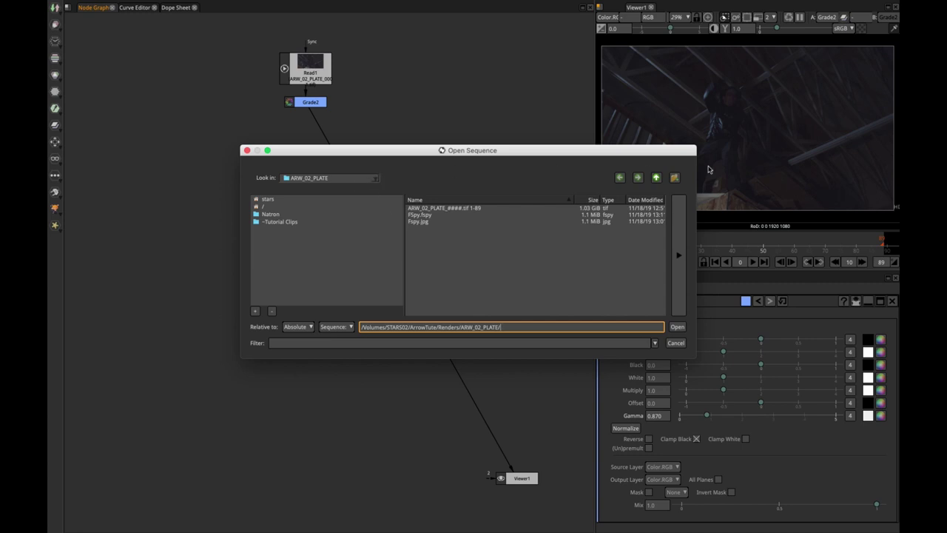
click(655, 177)
double_click(477, 254)
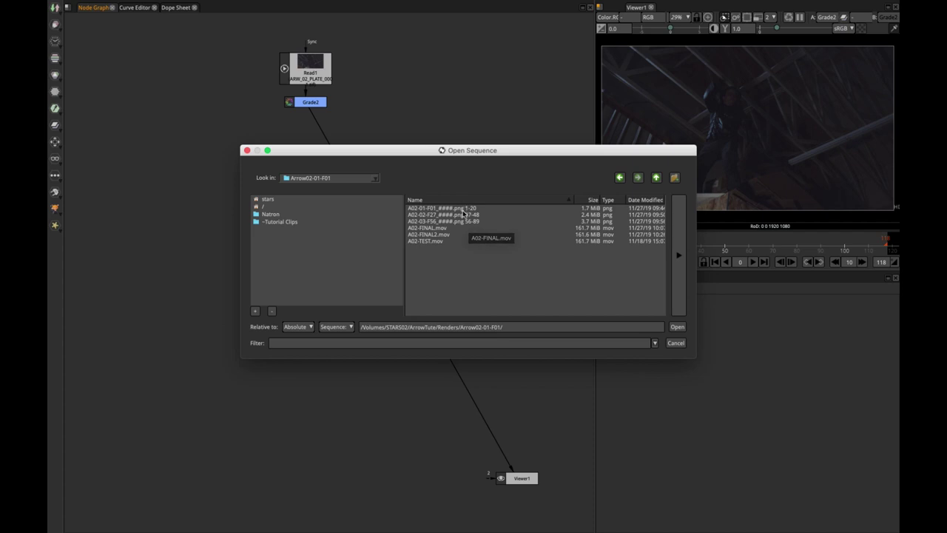
click(463, 210)
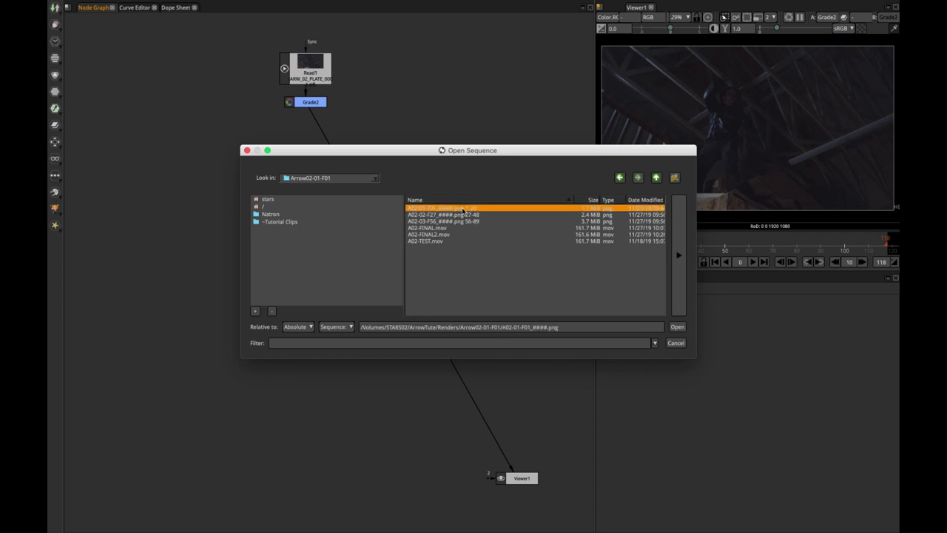
click(678, 327)
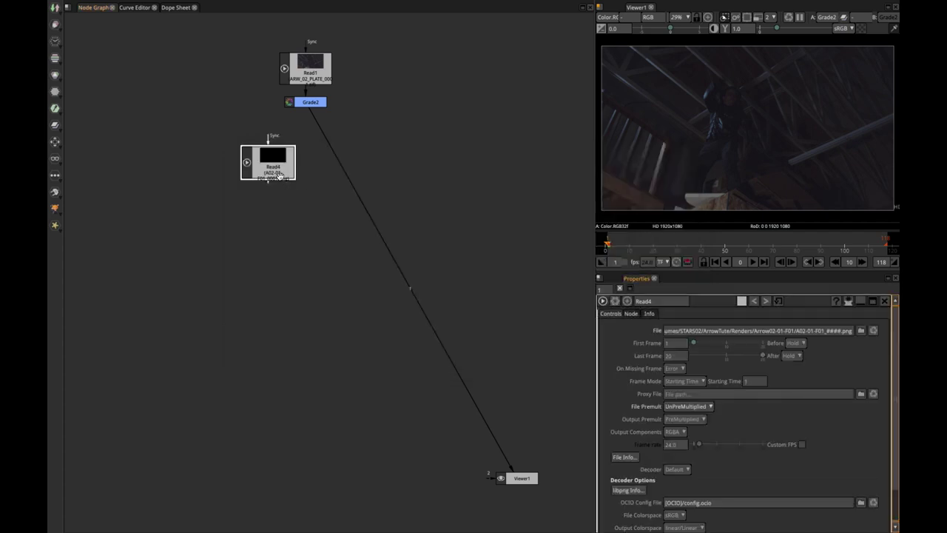
drag(267, 168, 194, 93)
- Read in the A02-02-F27 PNG sequence and place its node below the A02-01-F01 read node
click(239, 226)
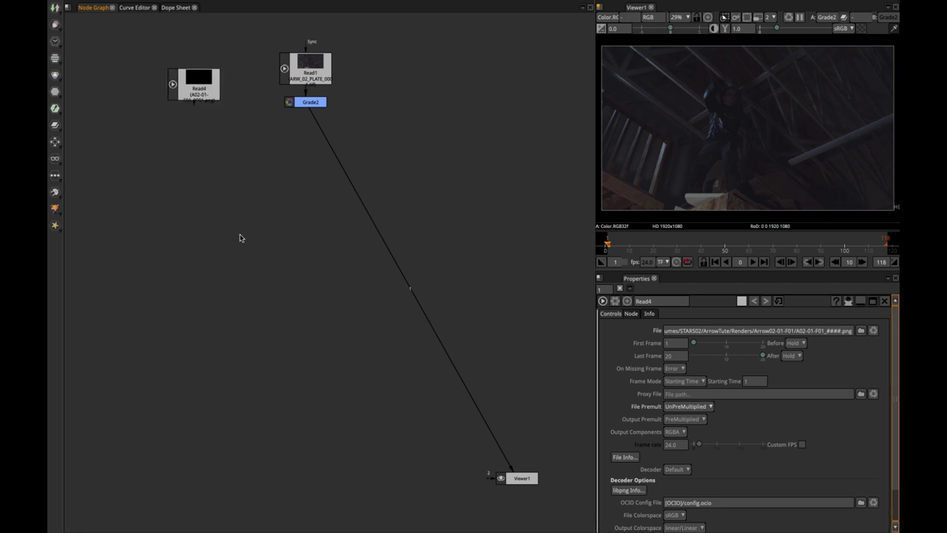
key(r)
click(464, 214)
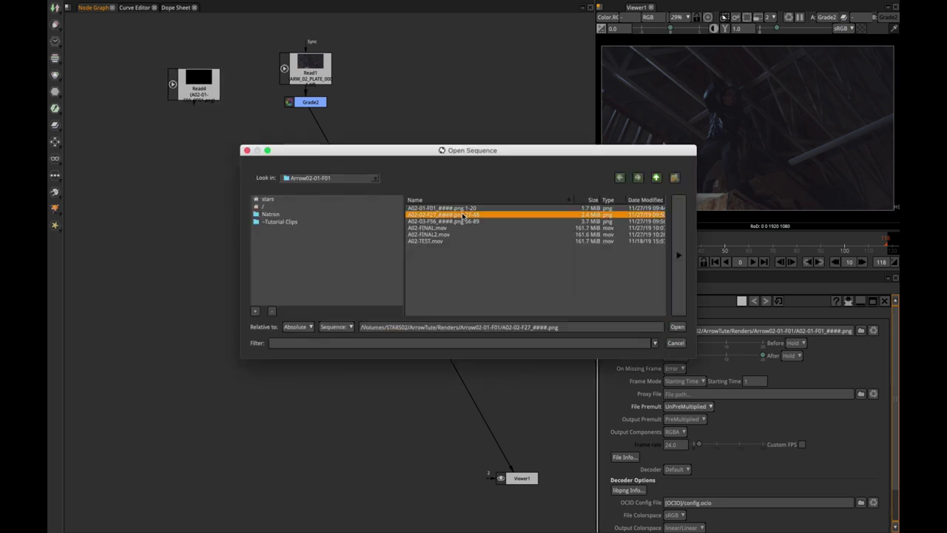
click(677, 327)
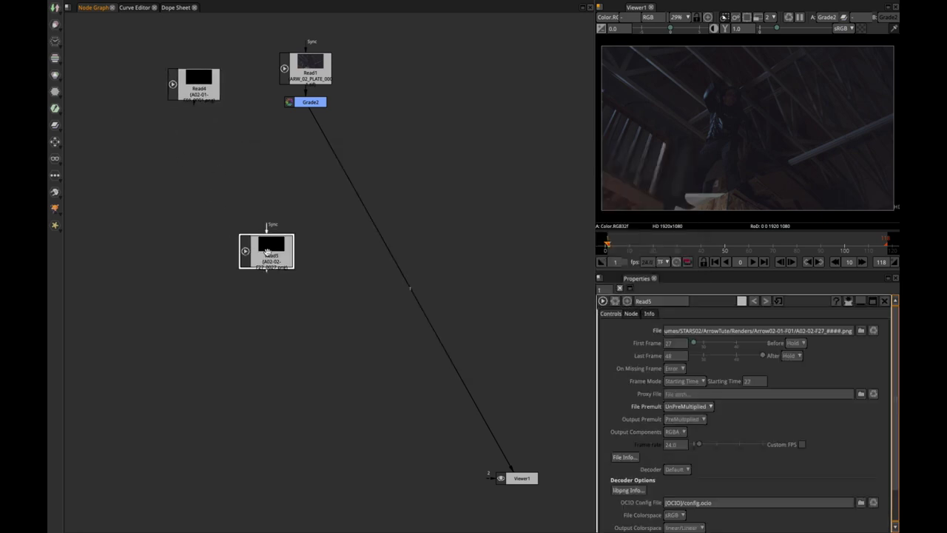
drag(267, 252, 192, 199)
- Read in the A02-03-F56 PNG sequence in the empty area below the other arrow read nodes
click(197, 339)
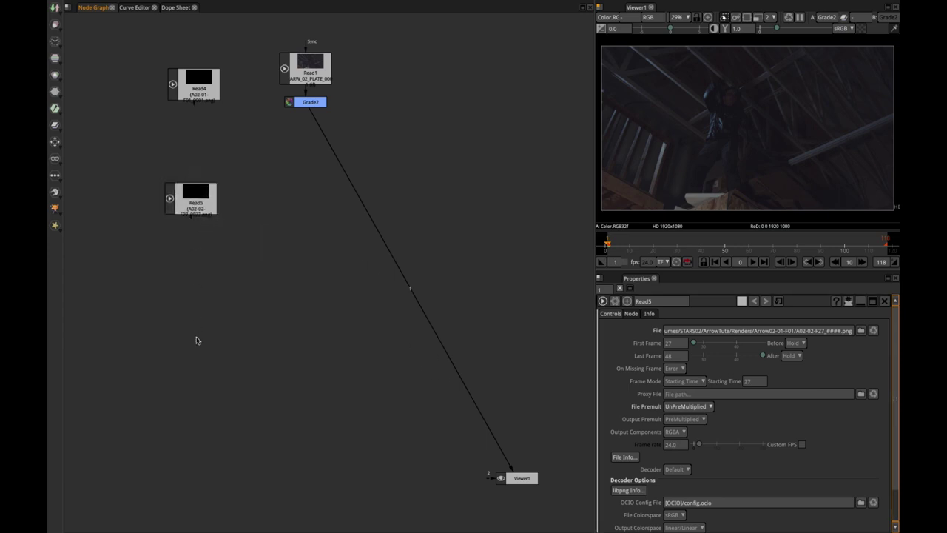
key(r)
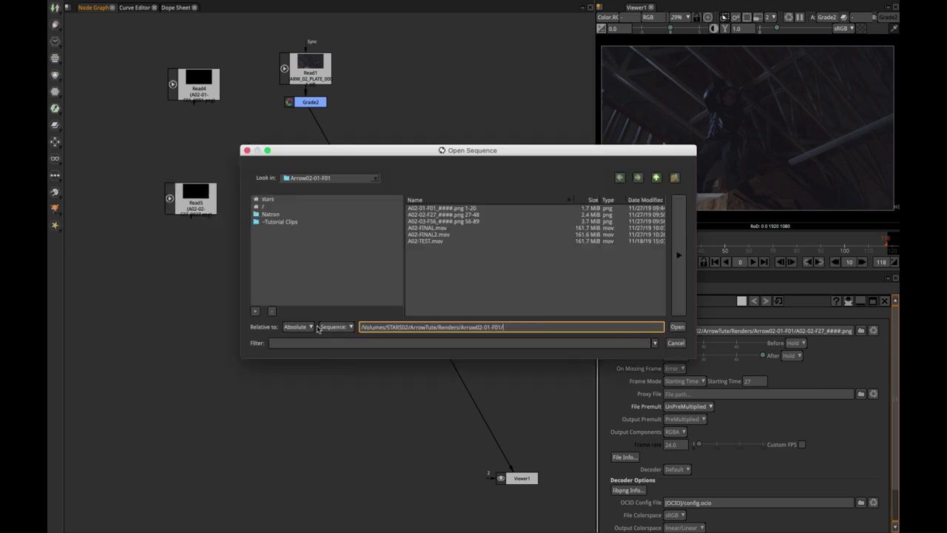
click(437, 222)
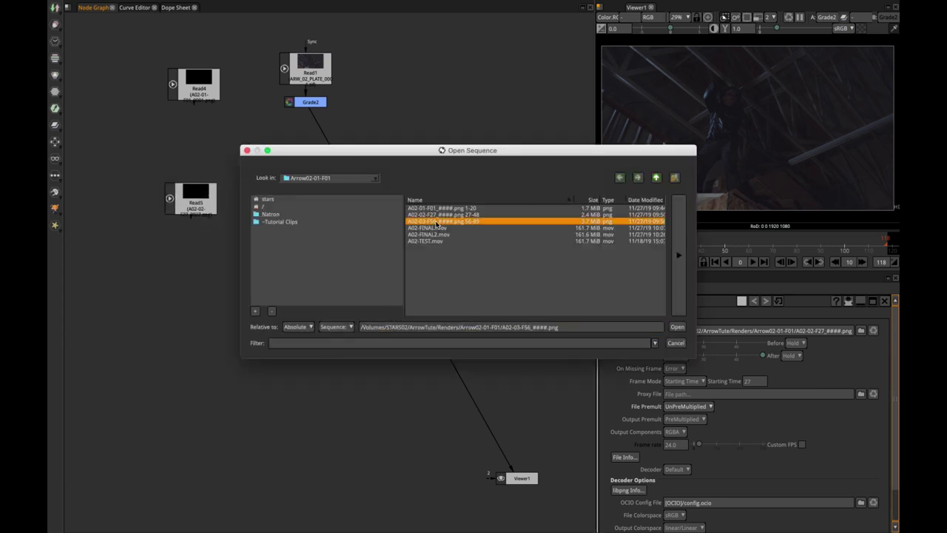
click(677, 327)
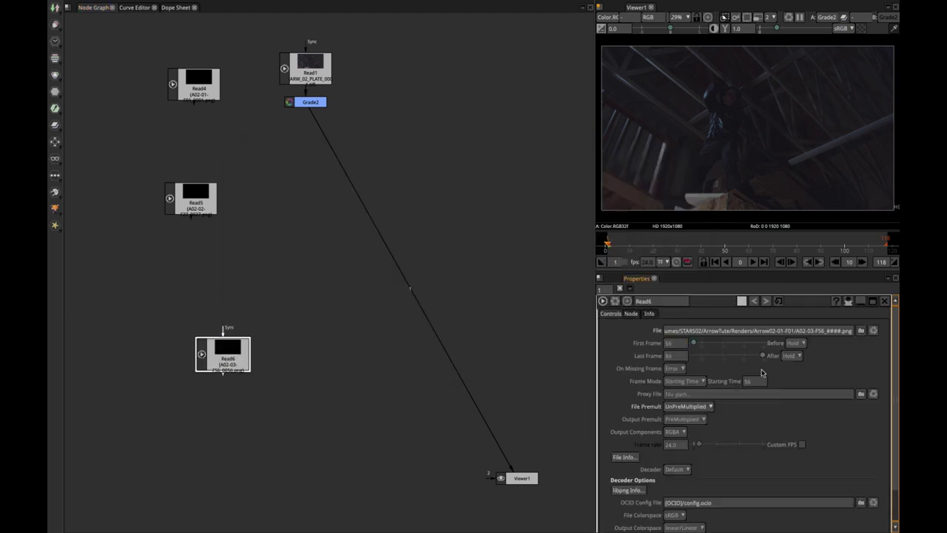
- Set the A02-01-F01 read node to show Black both before its first frame and after its last frame
double_click(198, 80)
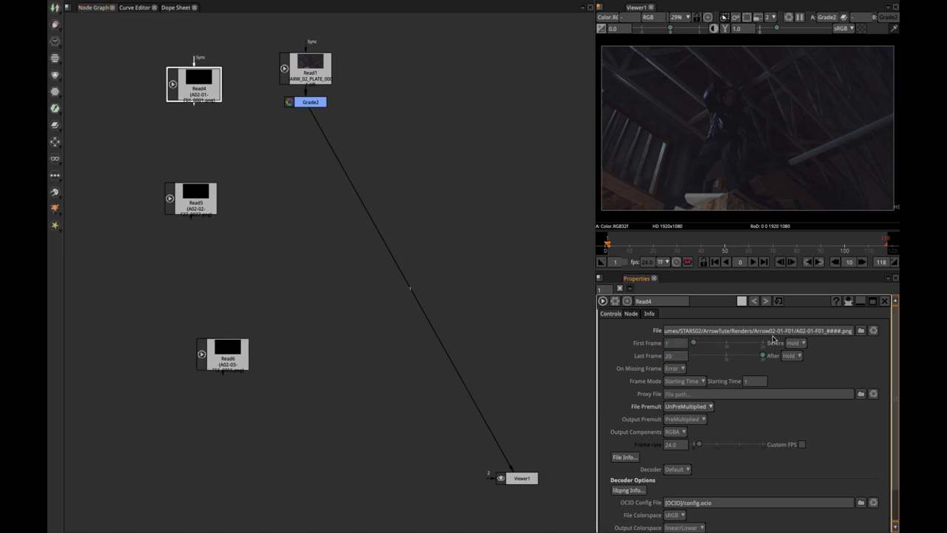
click(797, 344)
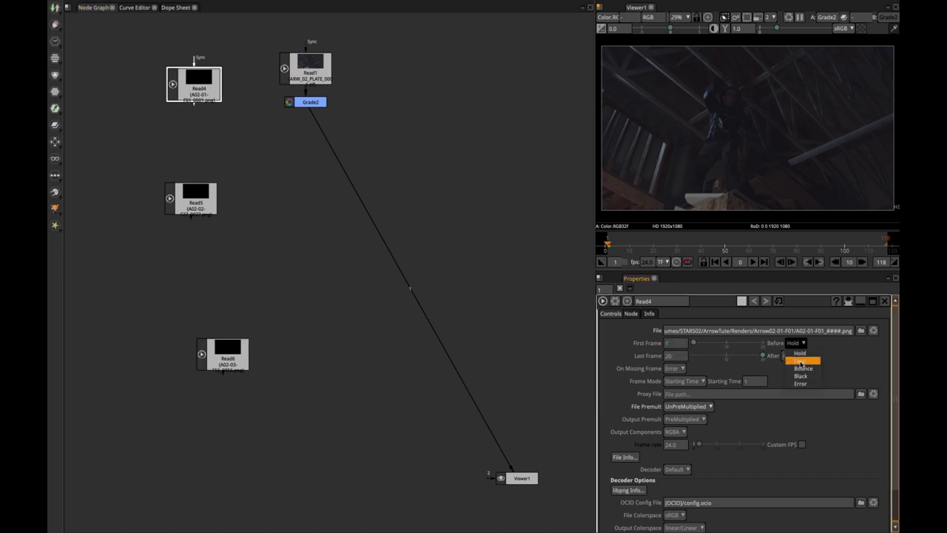
click(811, 377)
click(792, 356)
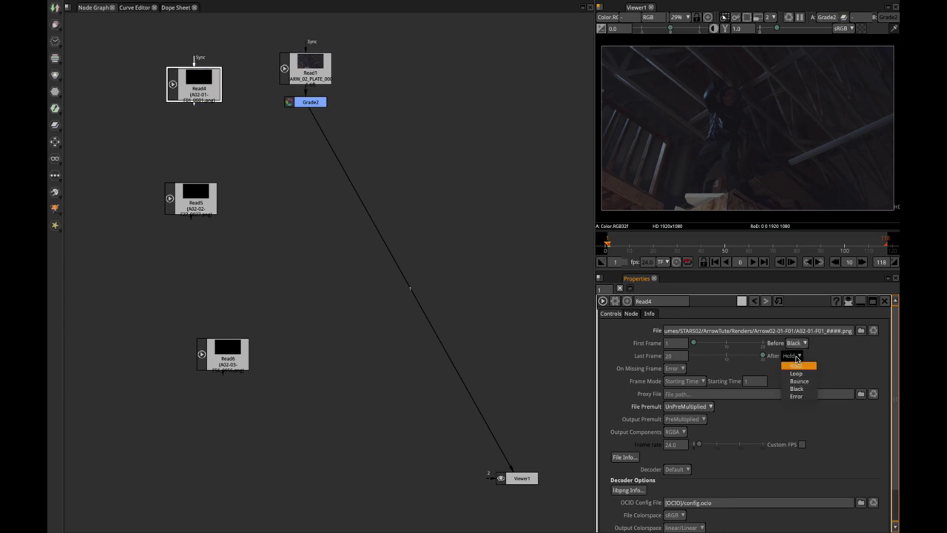
click(809, 389)
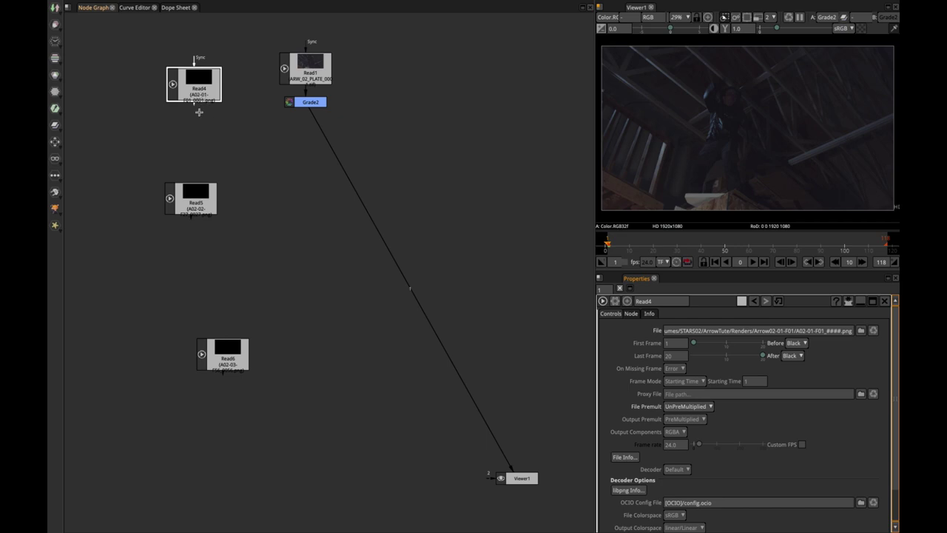
- Move the A02-02-F27 read node down and merge it over the graded plate, placing the Merge node between the grade and the viewer
drag(197, 205, 197, 274)
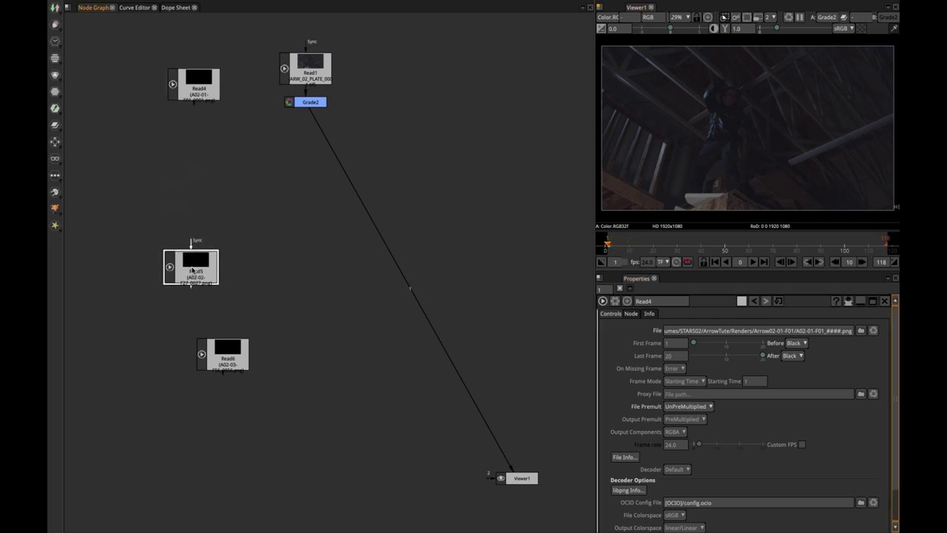
key(m)
drag(194, 304, 391, 264)
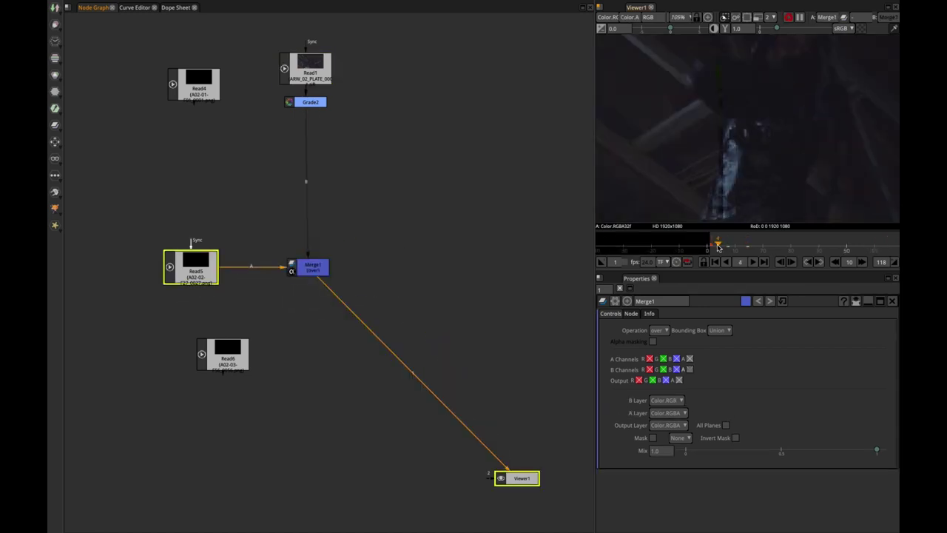
click(311, 222)
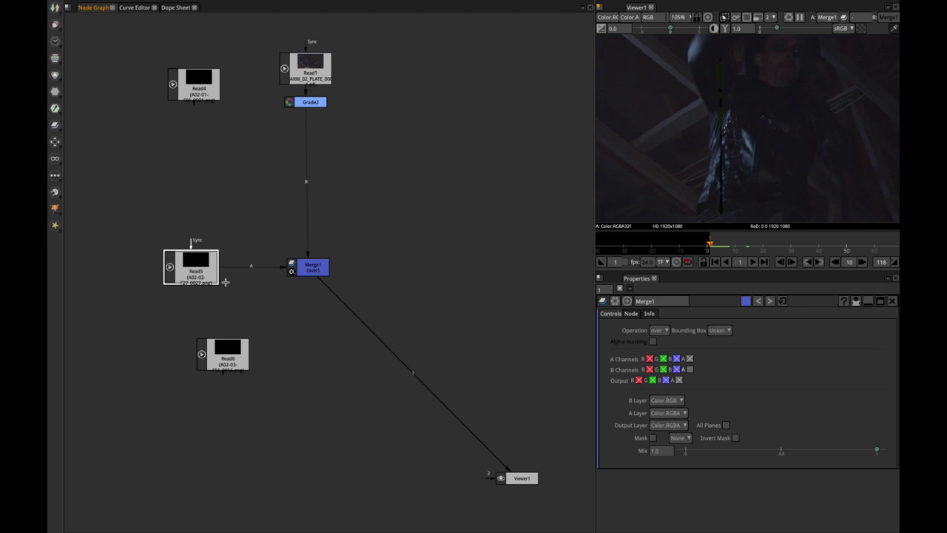
- Set the A02-02-F27 read node to show Black both before its first frame and after its last frame
double_click(188, 266)
click(799, 344)
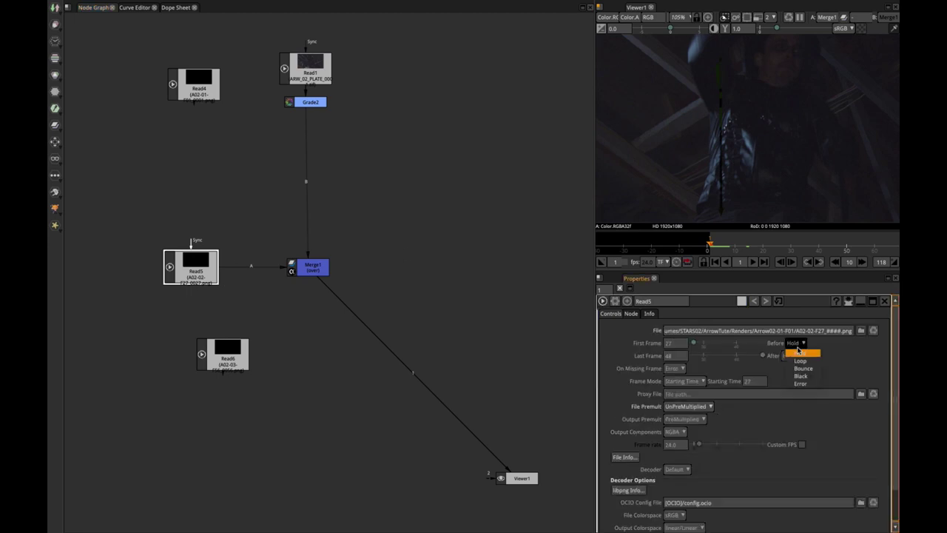
click(805, 377)
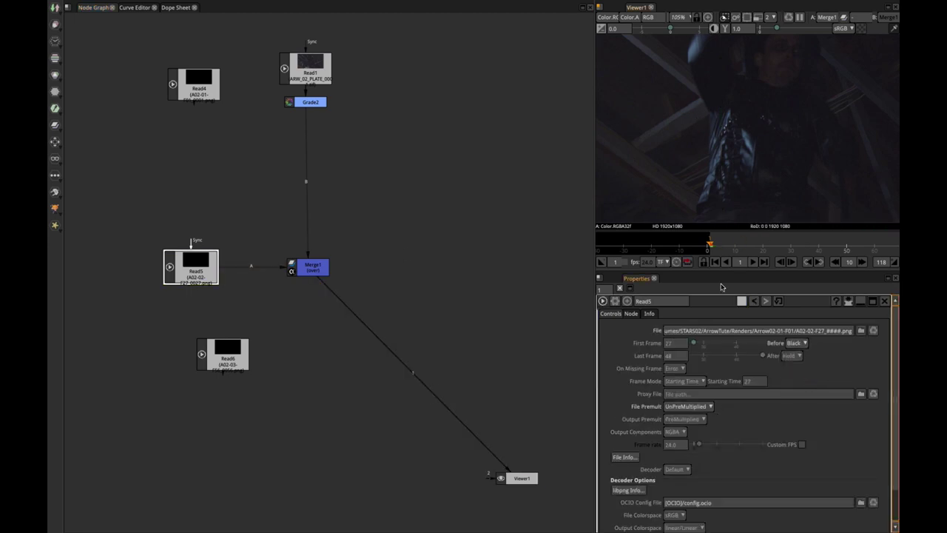
click(790, 355)
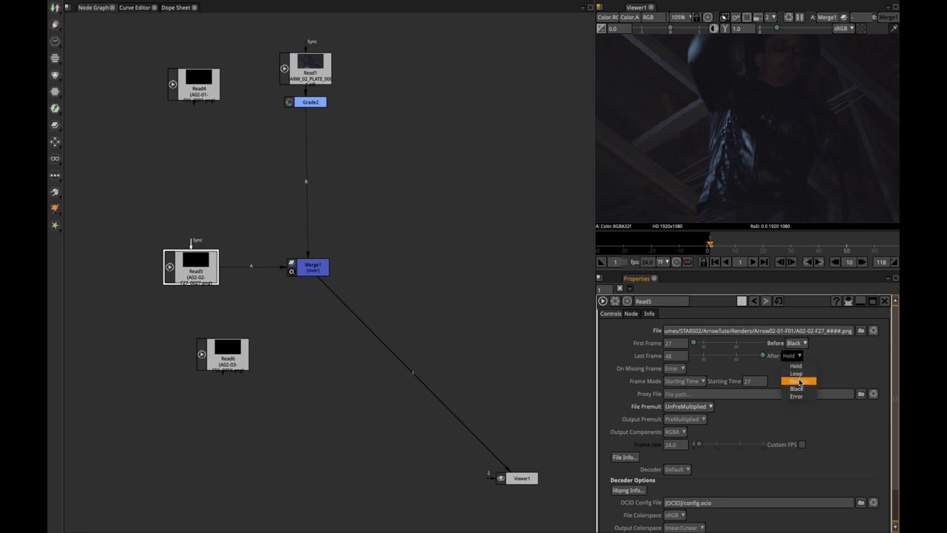
click(802, 388)
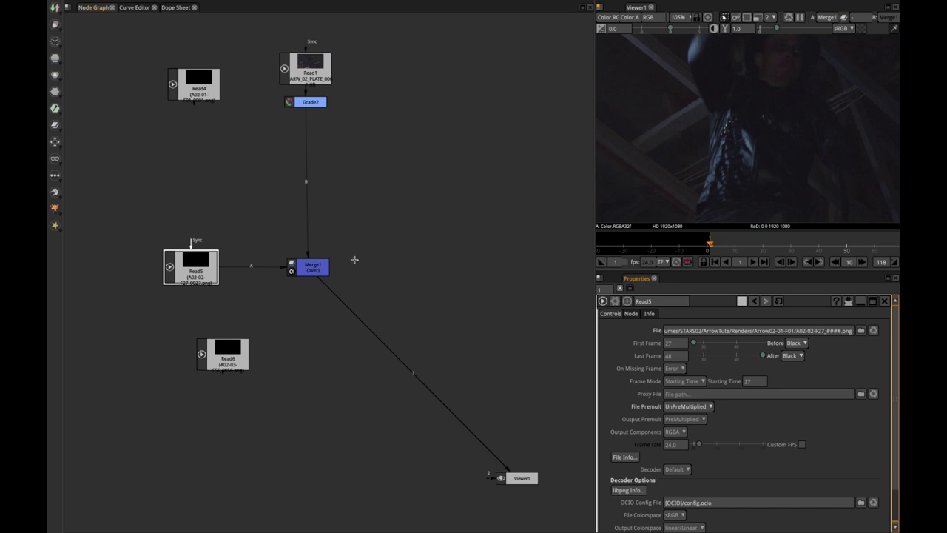
- Review the first two arrow read nodes' settings and set the A02-03-F56 read node's Before and After options to Black
click(192, 87)
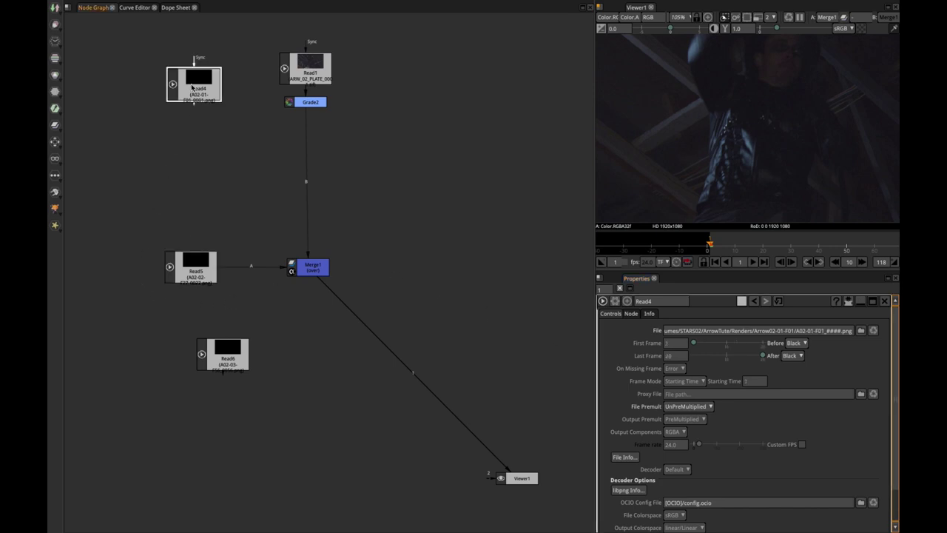
click(196, 263)
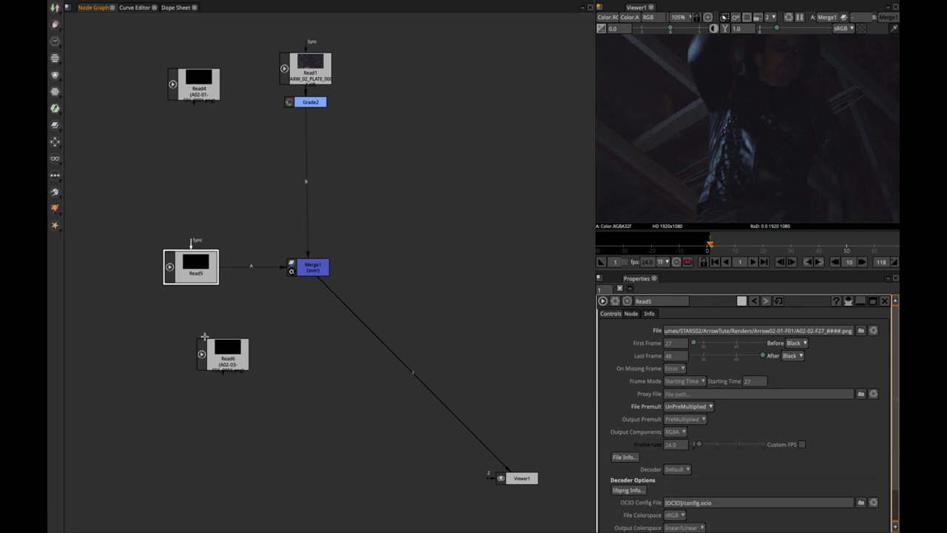
click(229, 359)
click(795, 343)
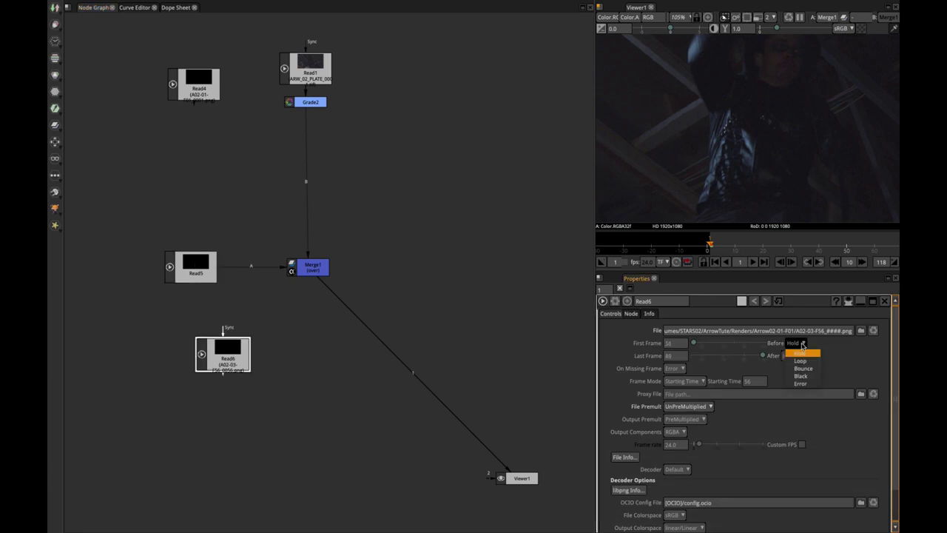
click(808, 376)
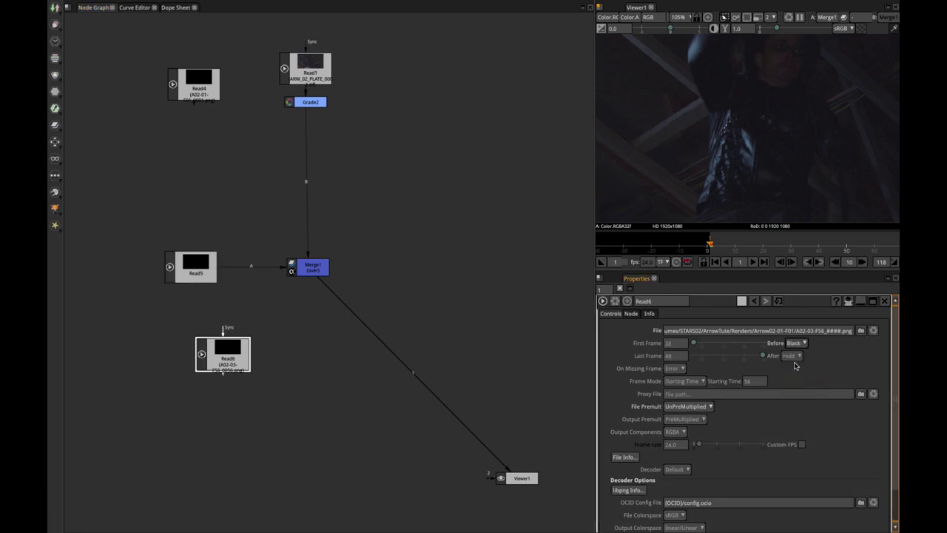
click(795, 357)
click(796, 389)
- Lower the A02-01-F01 read node and merge it over the plate, inserting the Merge node between the grade and the existing merge
drag(191, 89, 193, 137)
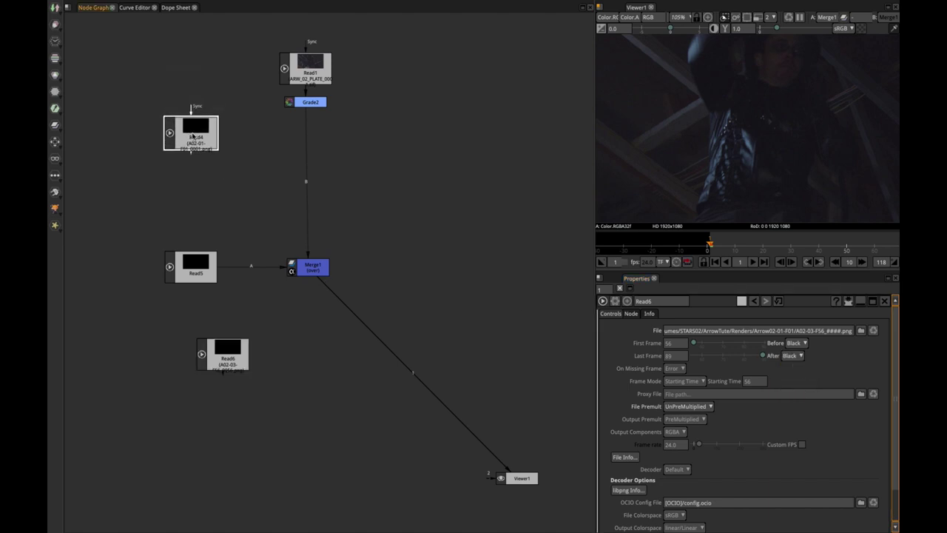
key(m)
drag(205, 170, 309, 170)
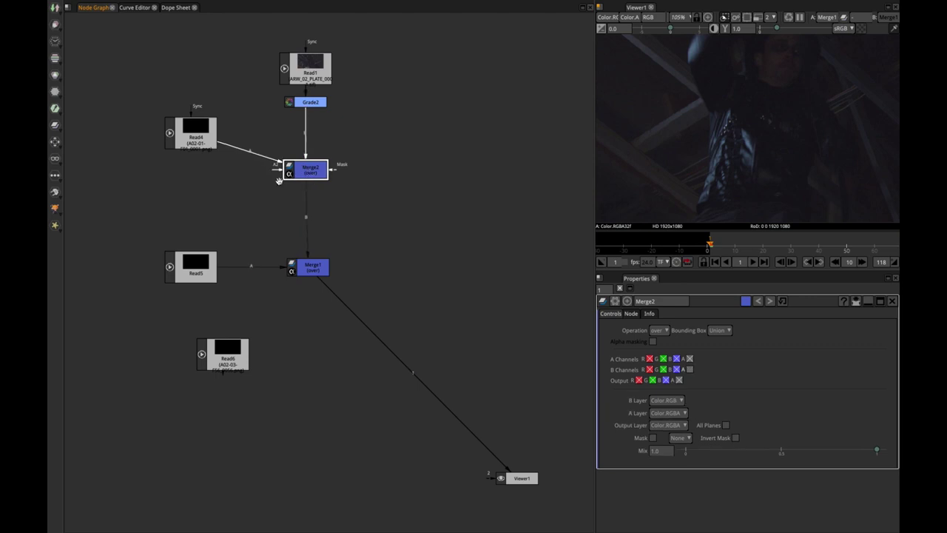
- Merge the A02-03-F56 sequence over the composite just before the viewer, and reposition the three arrow read nodes above their merges
drag(226, 356, 311, 432)
key(m)
drag(183, 349, 184, 379)
drag(197, 149, 197, 133)
drag(192, 257, 191, 201)
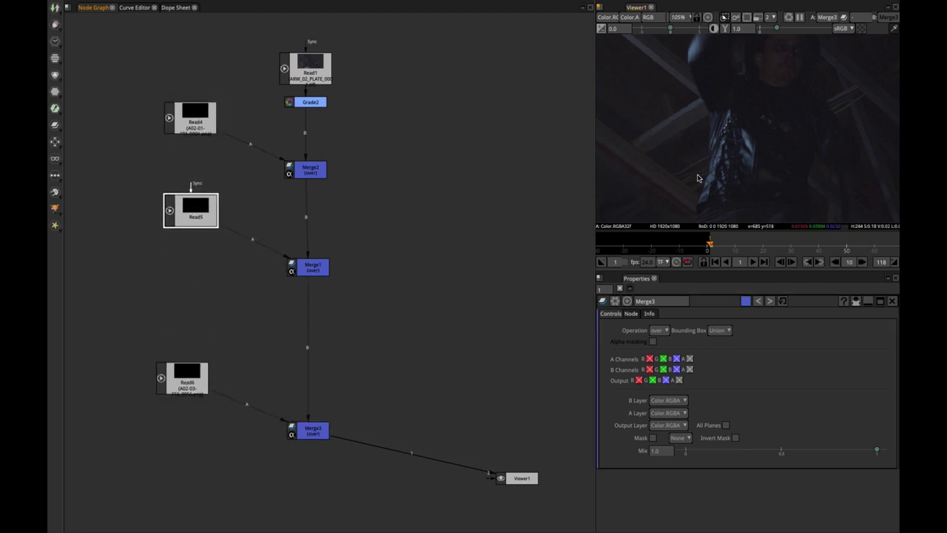
- Fit the full frame in the viewer and play back the composite with all three arrow merges
click(702, 153)
key(f)
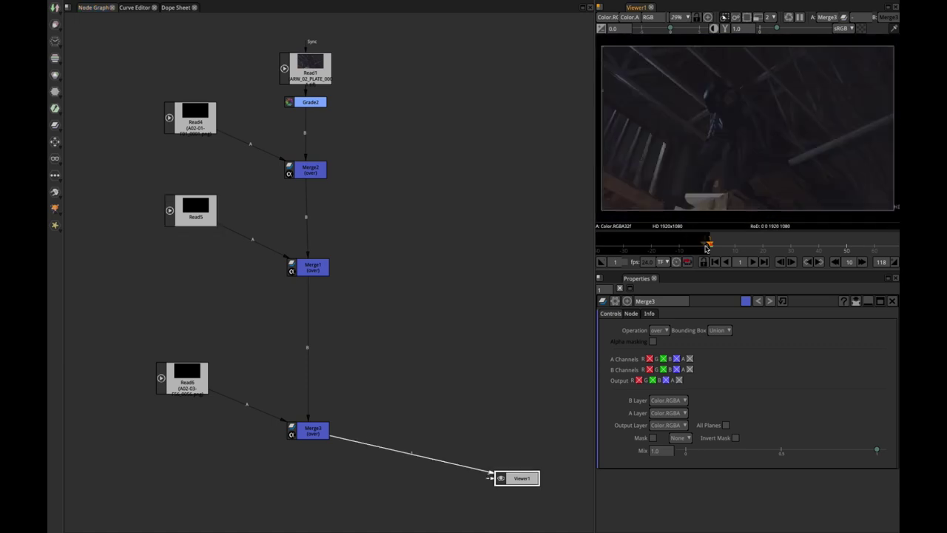
click(754, 263)
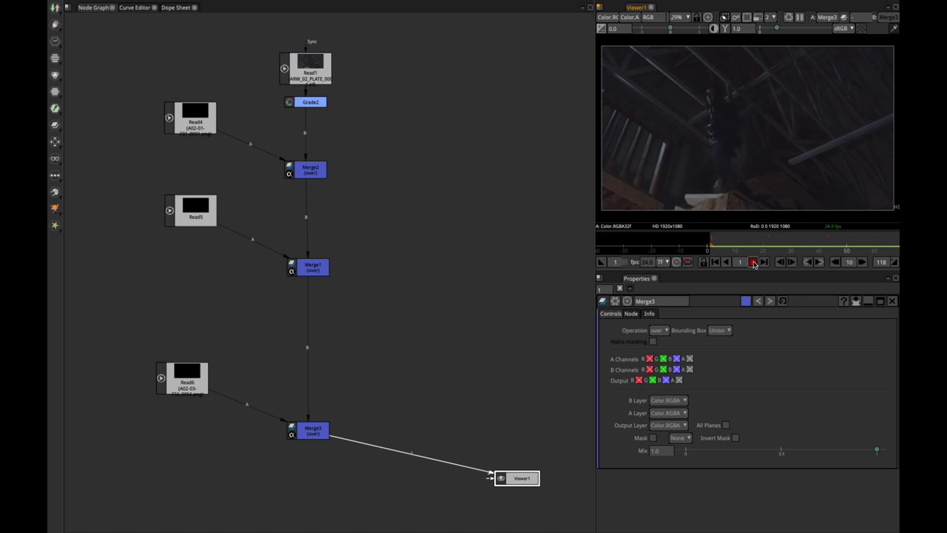
click(754, 263)
- Add a Constant node beside the plate's grade and connect Merge2's B input to it instead of the grade
click(240, 82)
key(Tab)
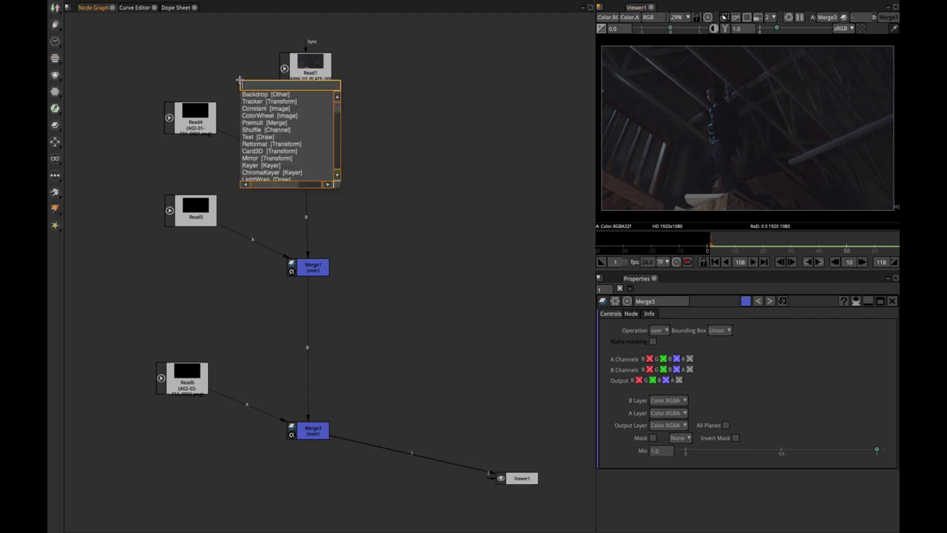
text(con)
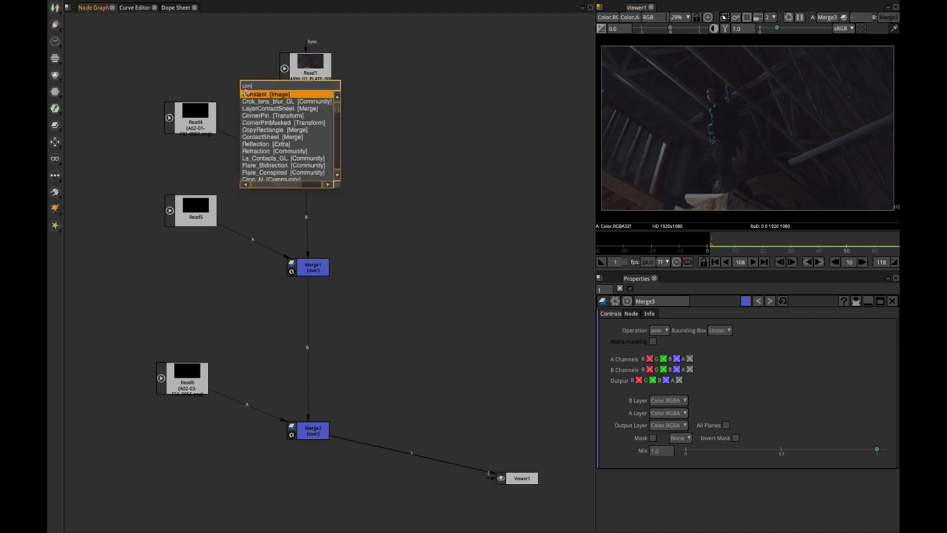
click(244, 94)
drag(266, 98, 255, 98)
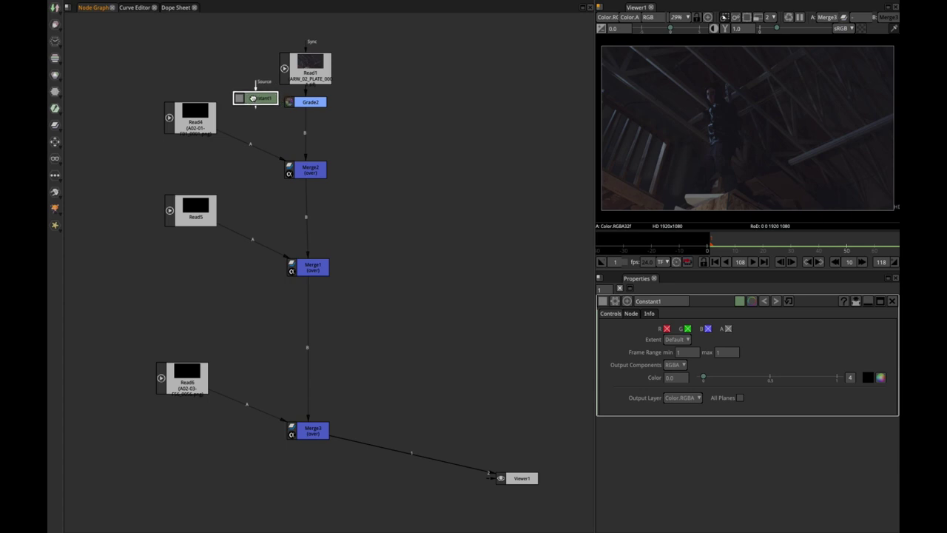
drag(306, 121, 257, 102)
- Arrange the three merges in a compact column beneath the Constant node, with each arrow read node beside its merge
click(307, 172)
drag(308, 171, 263, 169)
drag(311, 270, 259, 215)
drag(196, 115, 198, 165)
drag(257, 98, 257, 132)
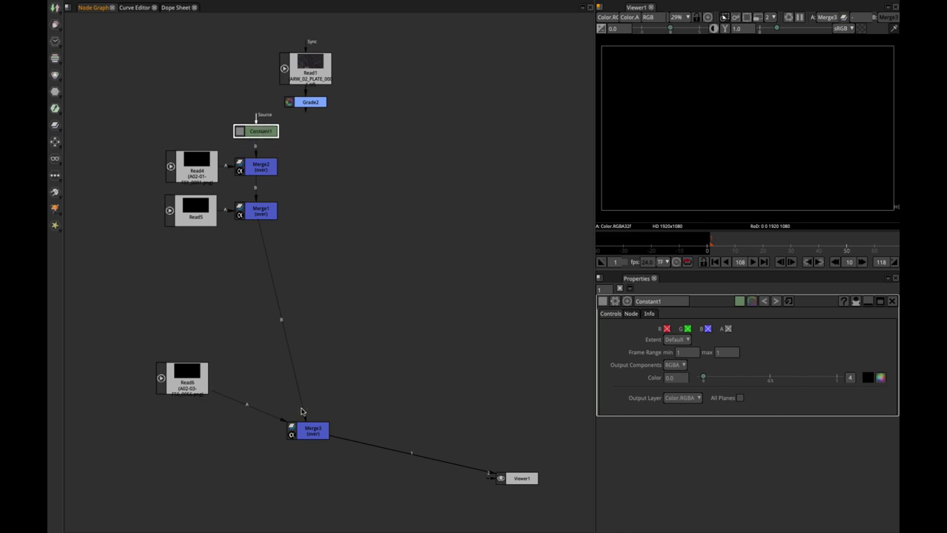
drag(305, 427, 257, 257)
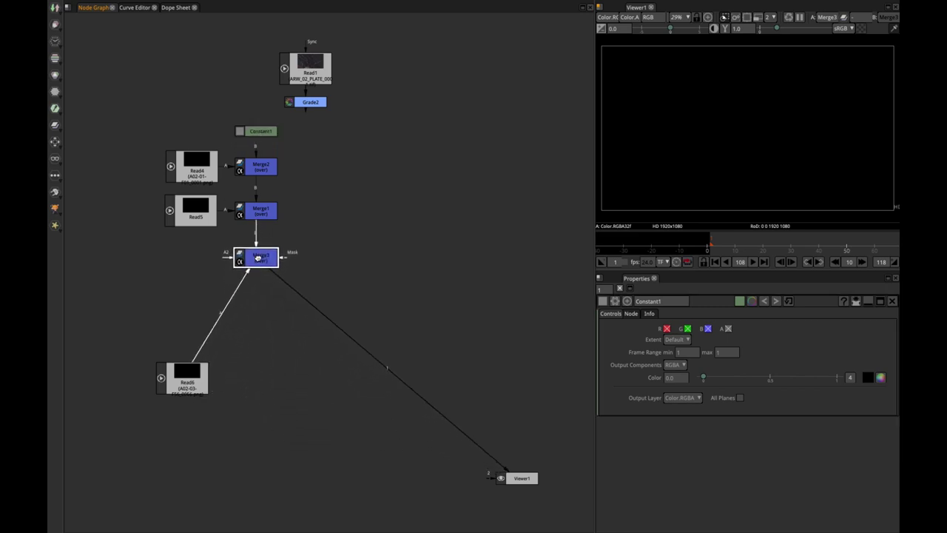
drag(181, 380, 189, 256)
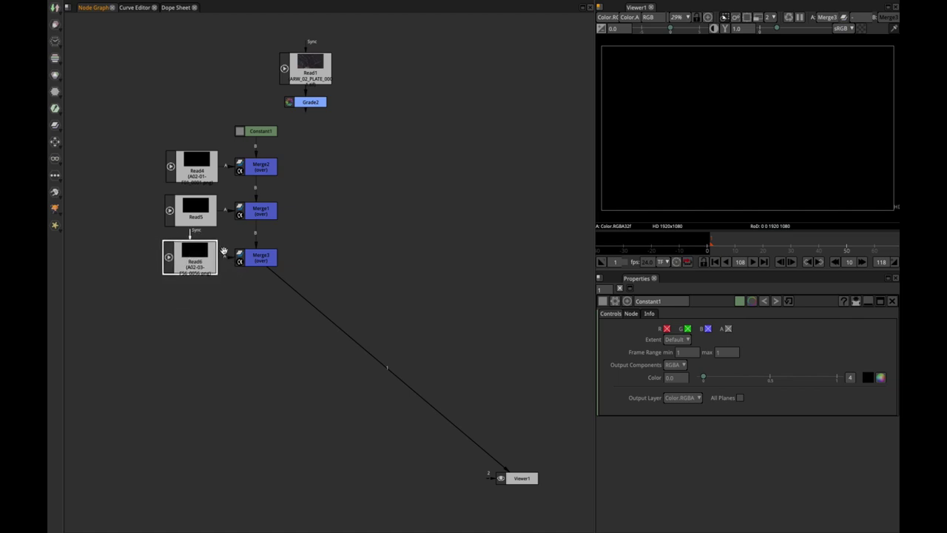
- Move the plate read and its grade away from the arrow nodes, and enclose the Constant, arrow reads and merges in a Backdrop
drag(270, 39, 299, 132)
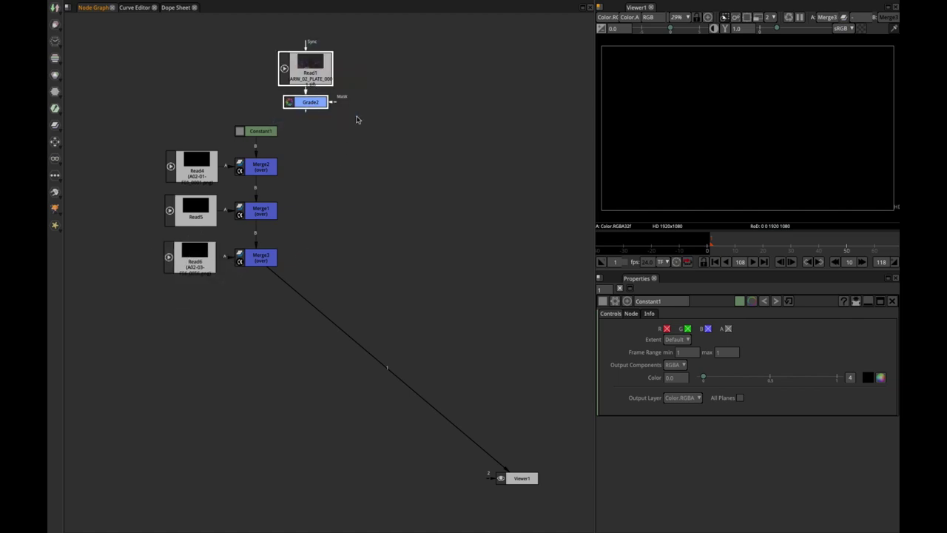
drag(325, 101, 405, 102)
click(309, 164)
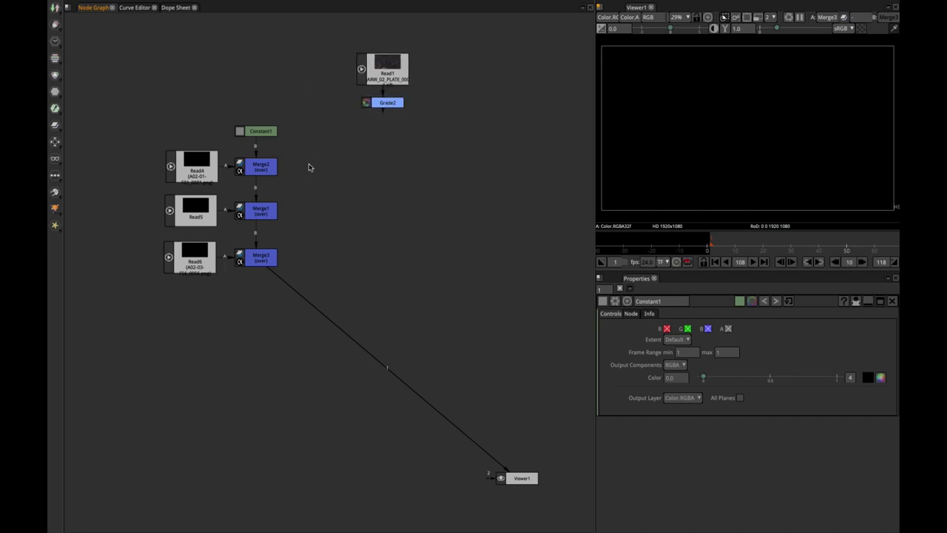
drag(128, 105, 349, 344)
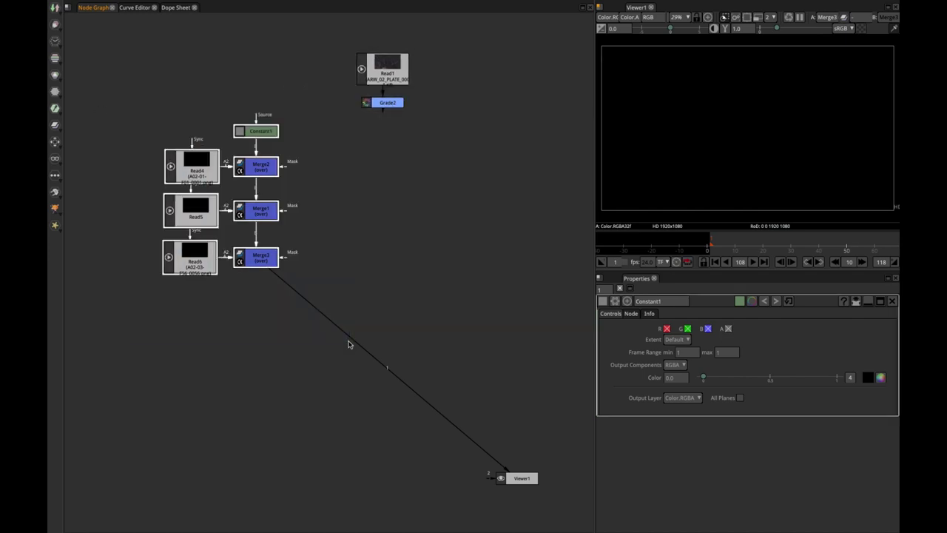
key(Tab)
text(back)
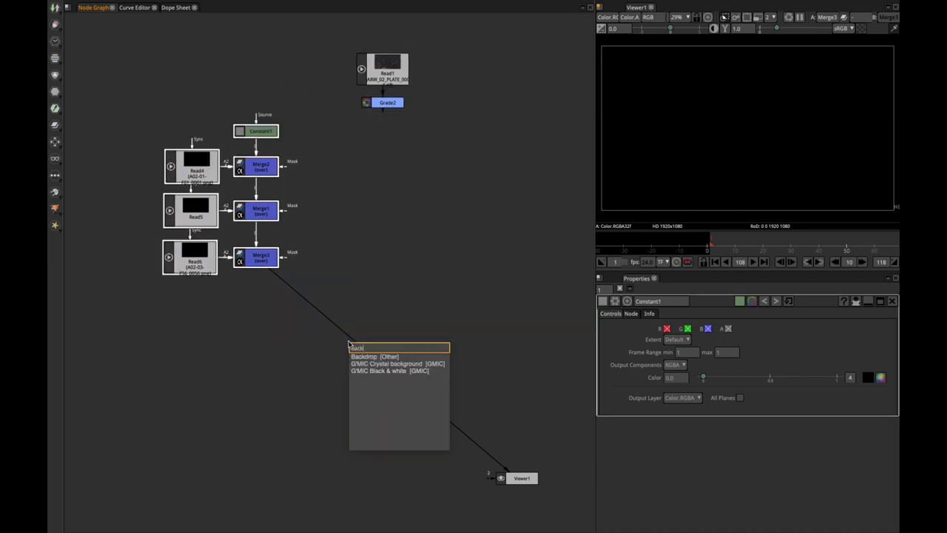
click(379, 355)
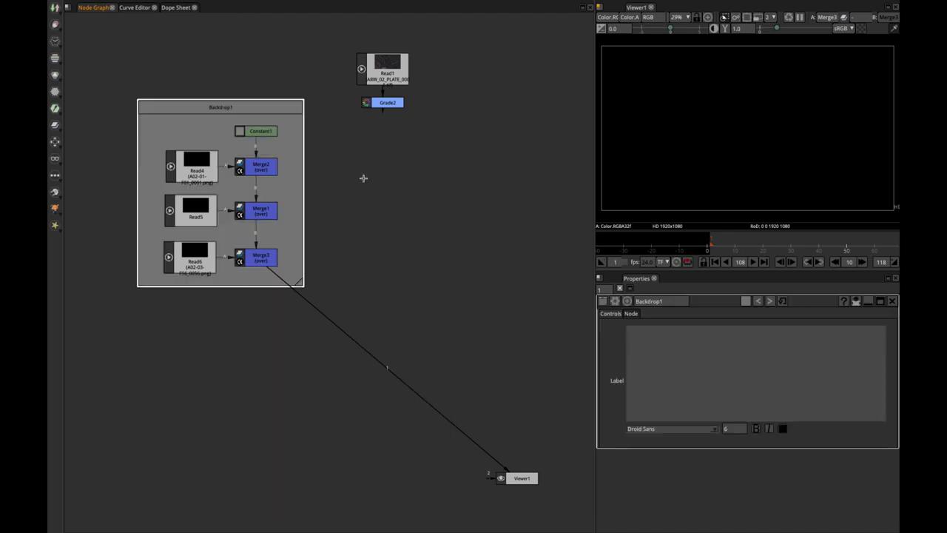
- Label the backdrop "Arrows" at font size 18 and colour it green
click(659, 337)
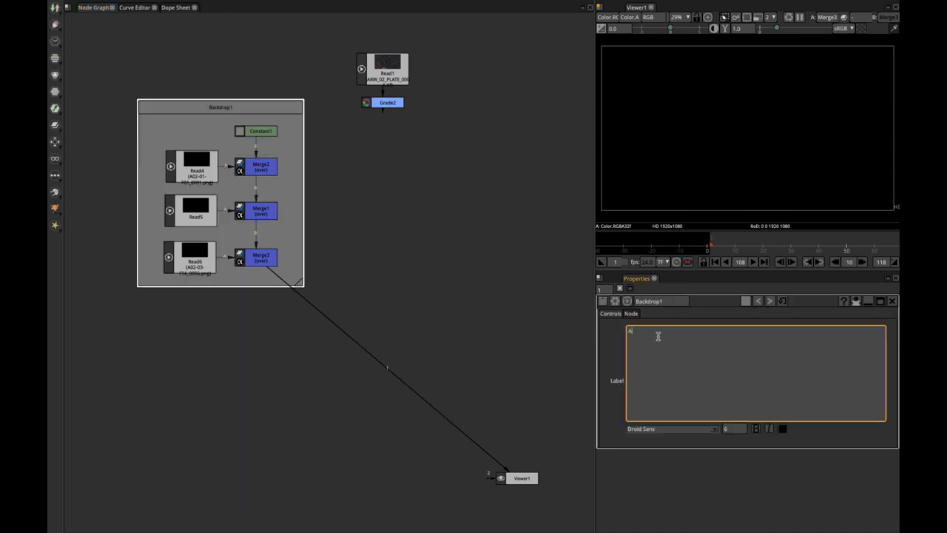
click(725, 429)
text(1)
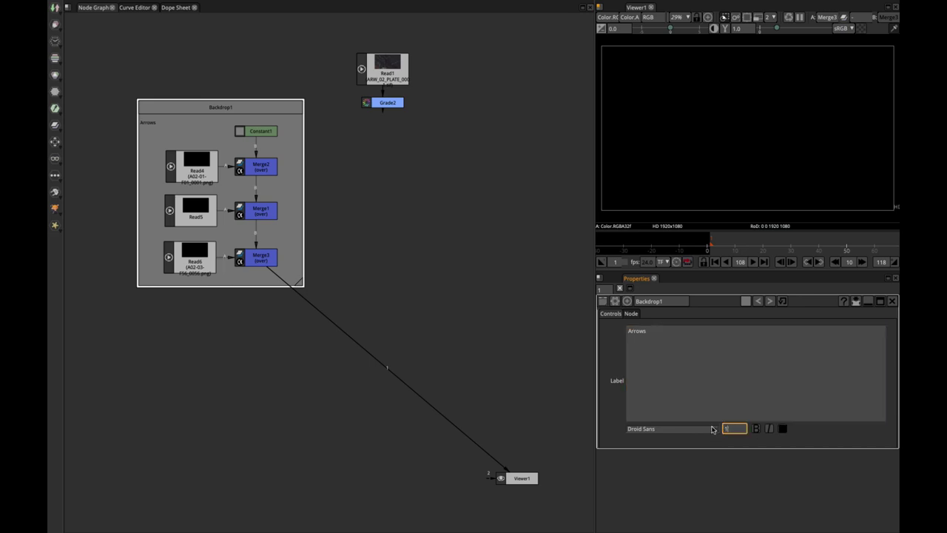
text(8)
key(Return)
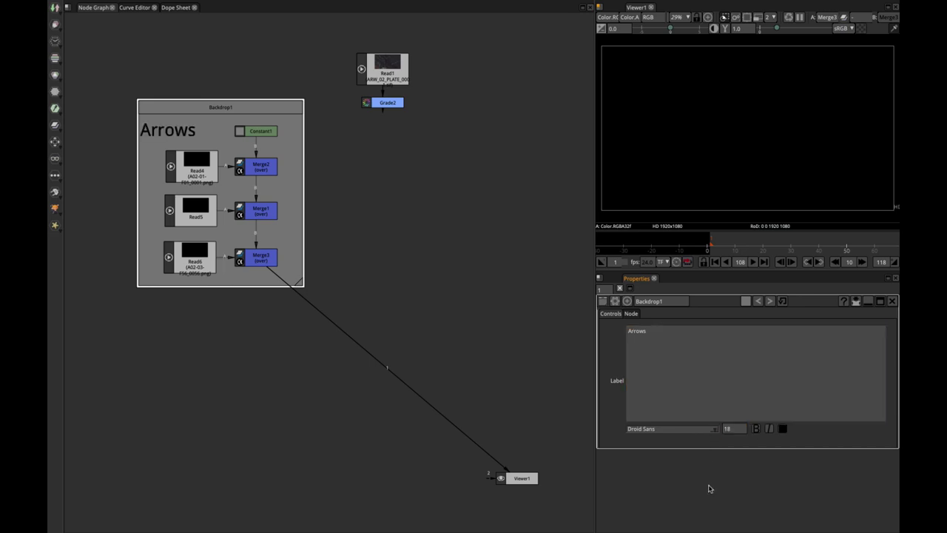
click(746, 302)
click(539, 203)
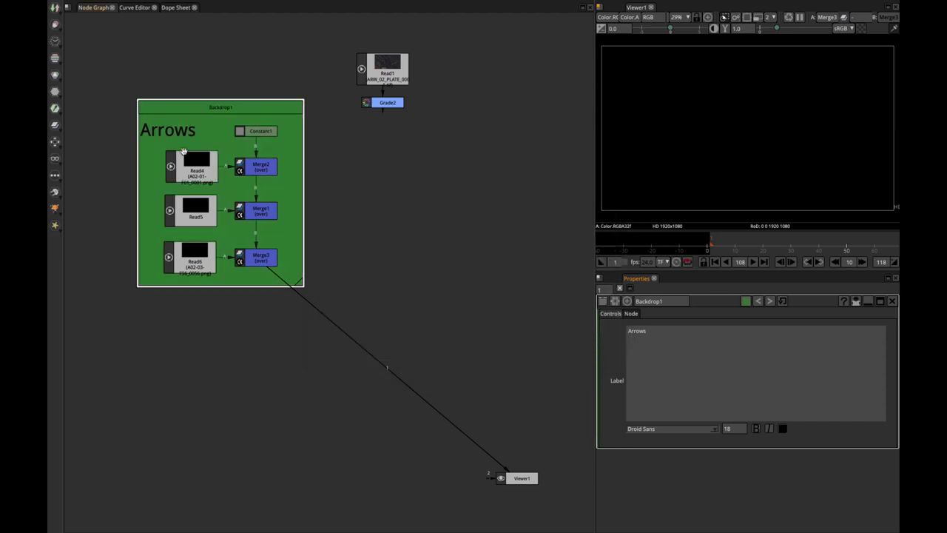
click(352, 241)
- Merge the combined arrows from Merge3 over the graded plate, and align the new Merge node below Grade2
click(262, 259)
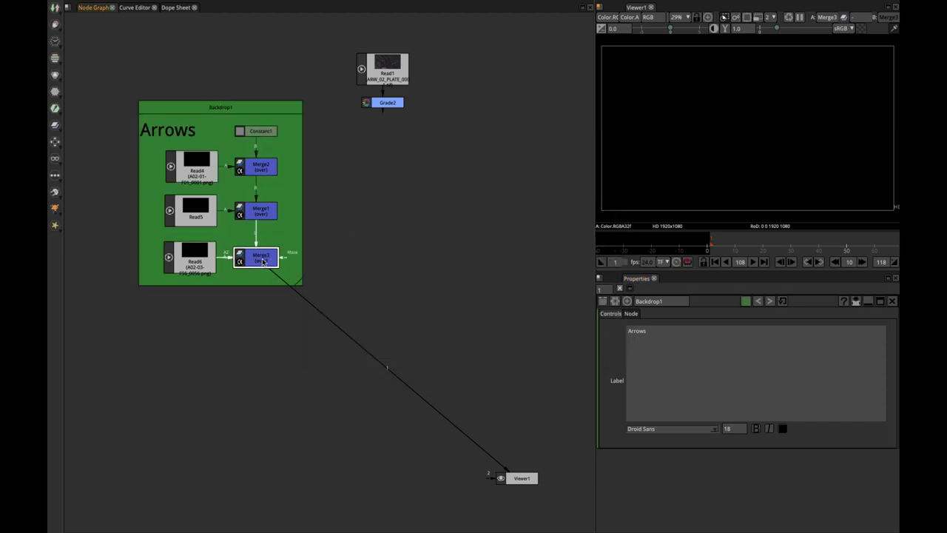
key(m)
drag(265, 287, 386, 105)
drag(370, 256, 384, 255)
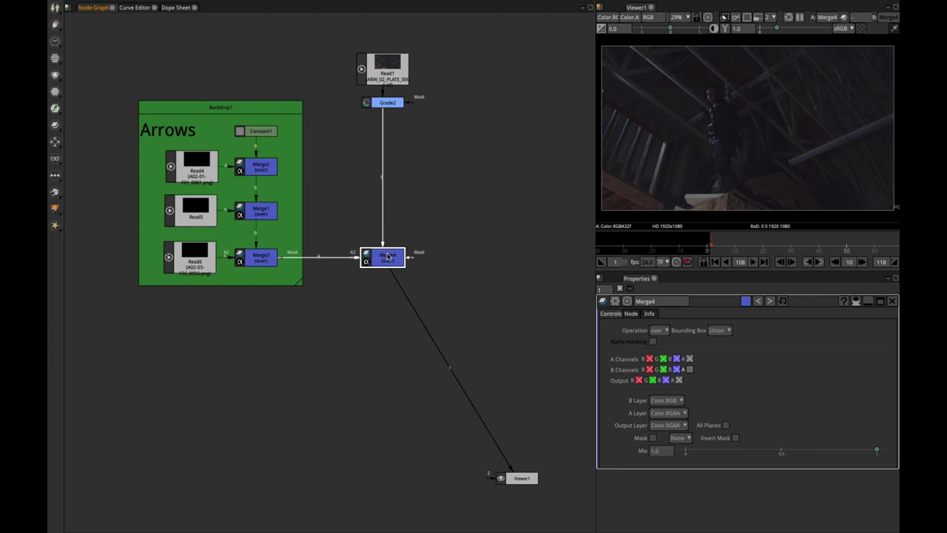
- Play back the new composite, stop at frame 41 and inspect the arrow up close
click(753, 263)
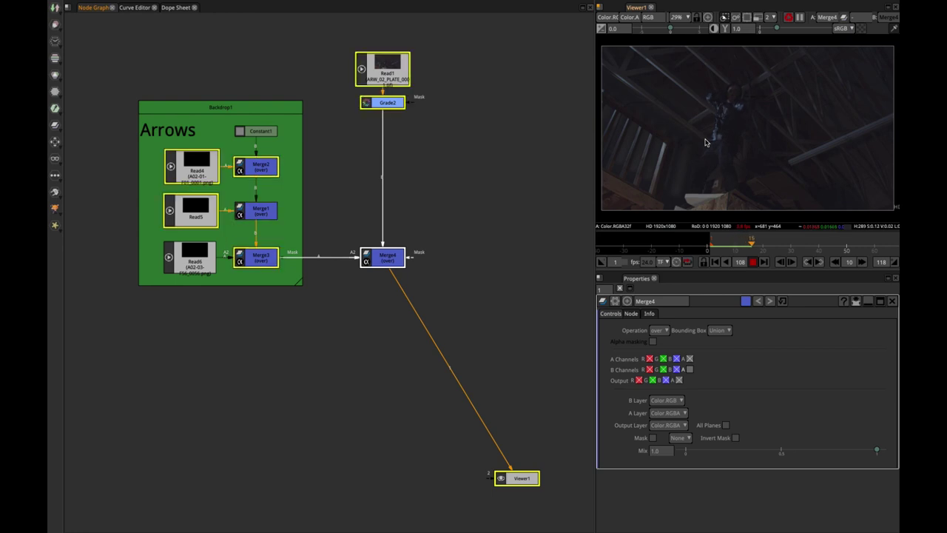
click(752, 262)
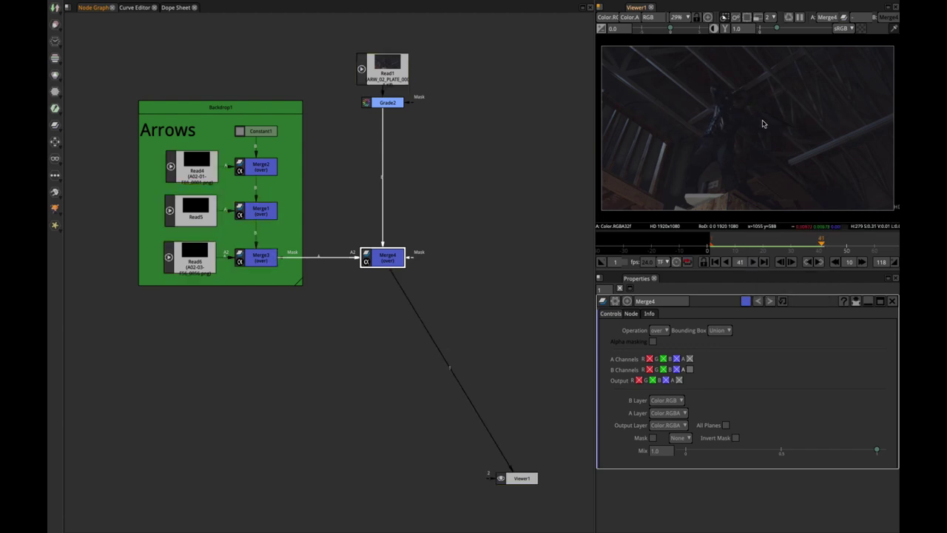
scroll(762, 115, up, 7)
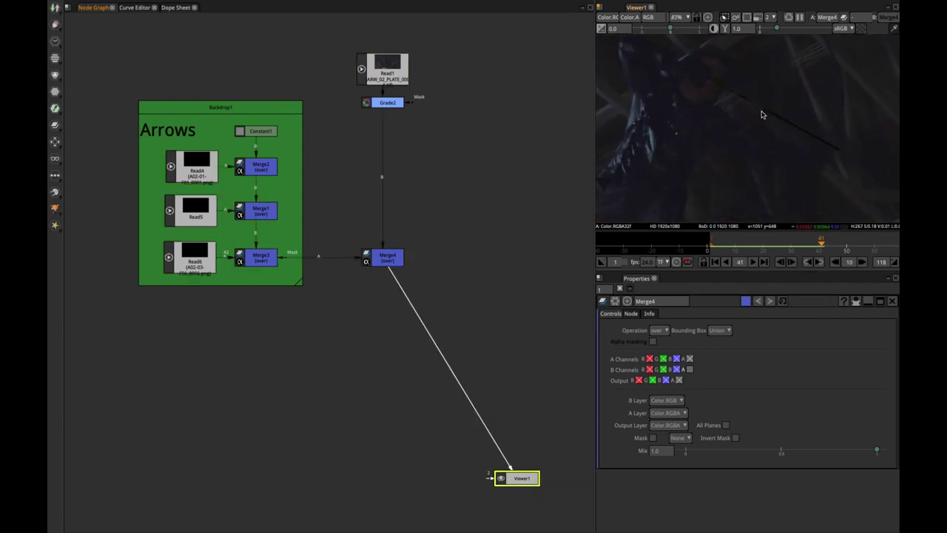
- Add a Grade node after Merge3 and set its Black Point to -0.010
click(258, 261)
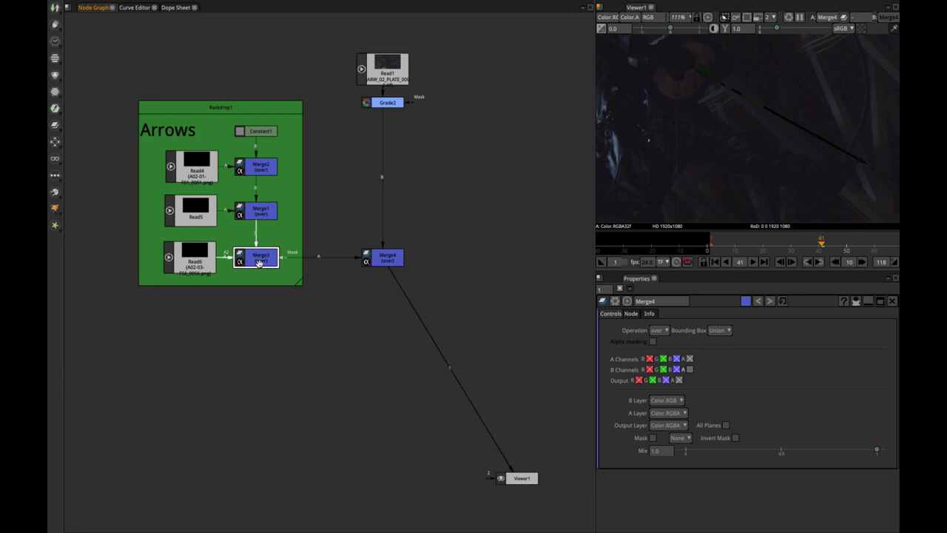
key(g)
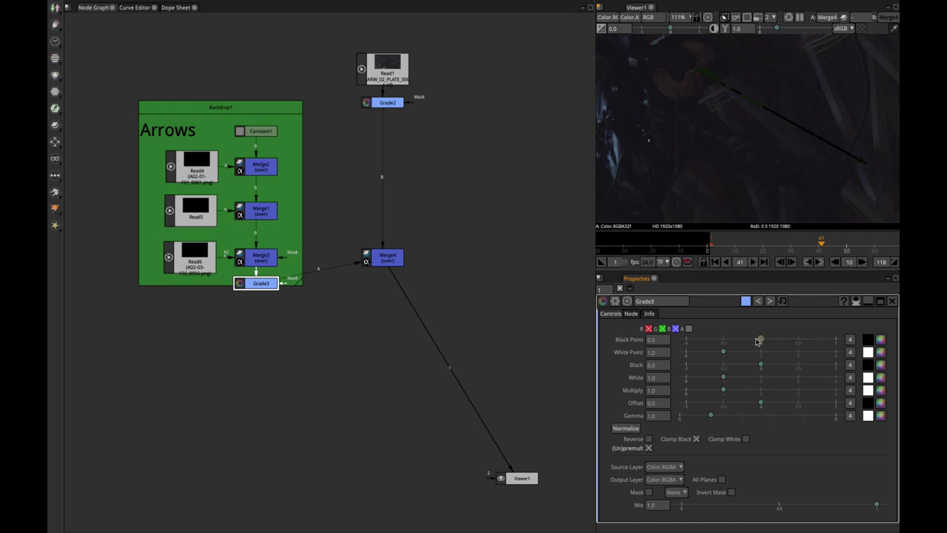
drag(761, 341, 760, 341)
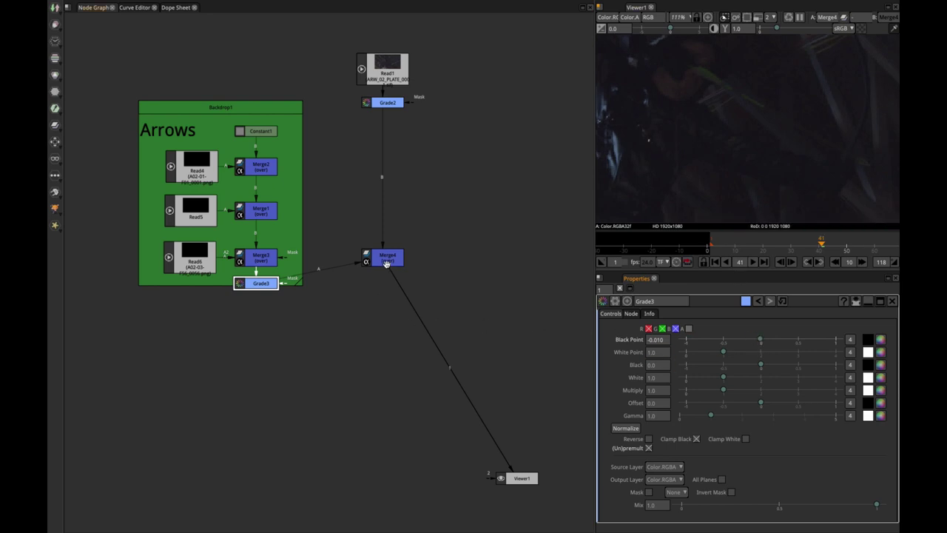
- Extend the Arrows backdrop to enclose the new grade, and lower the final Merge node level with it
drag(386, 263, 381, 299)
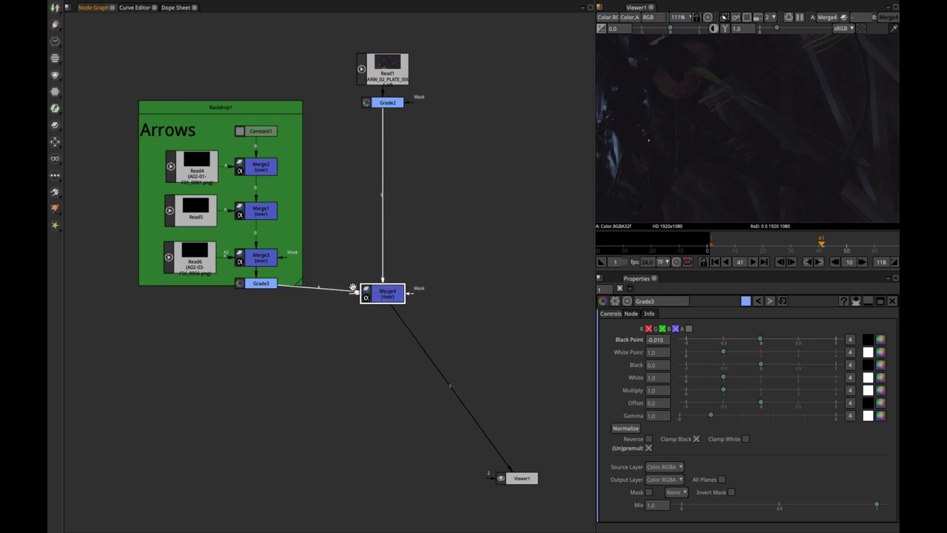
drag(299, 287, 302, 314)
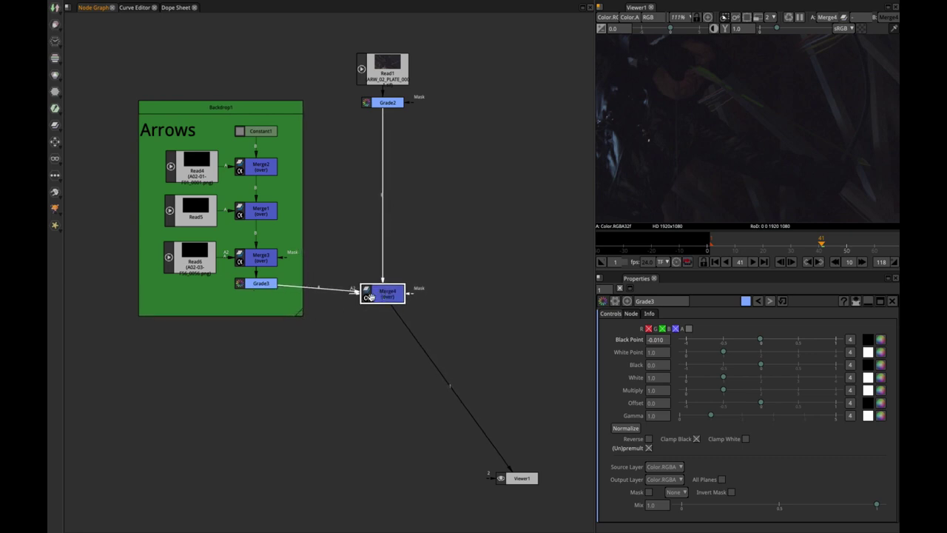
drag(376, 300, 377, 291)
click(447, 258)
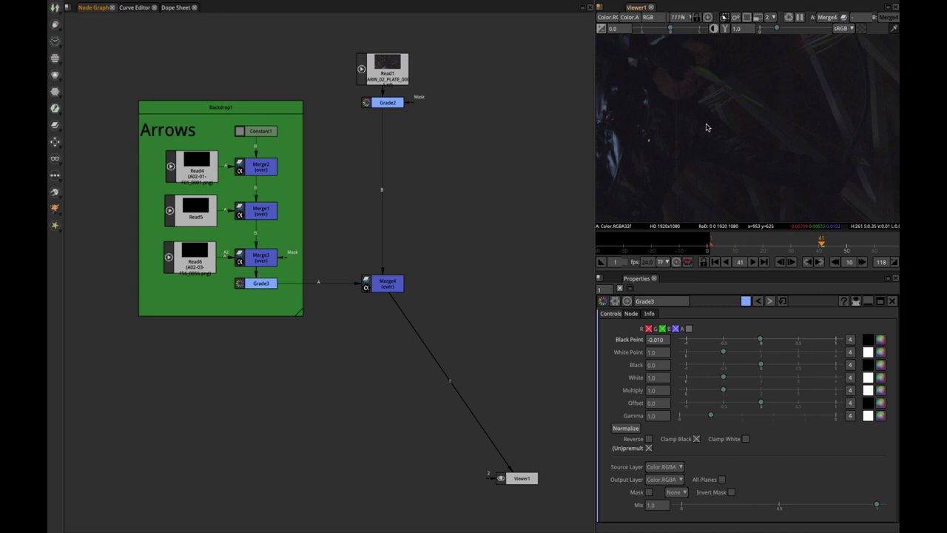
- Maximize the viewer with the full frame fitted and play the graded composite from frame 1
key(space)
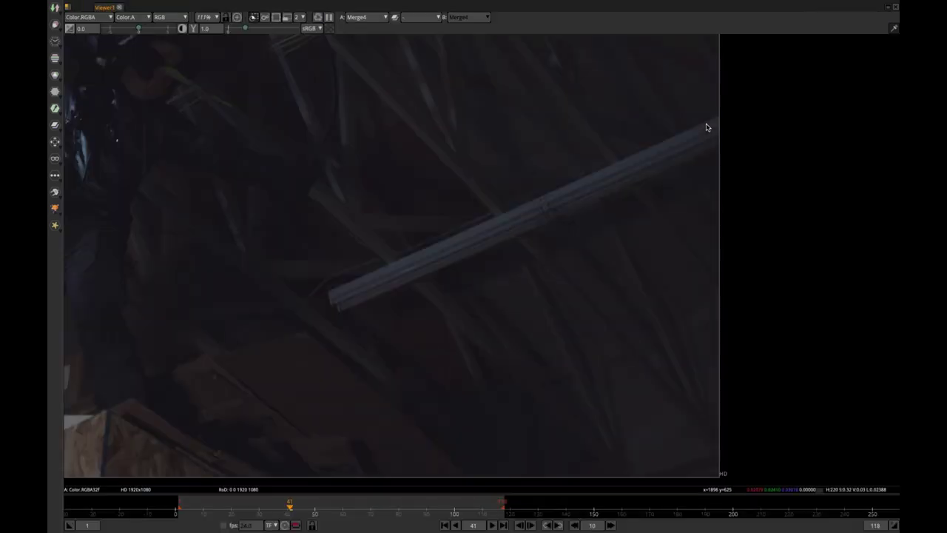
key(f)
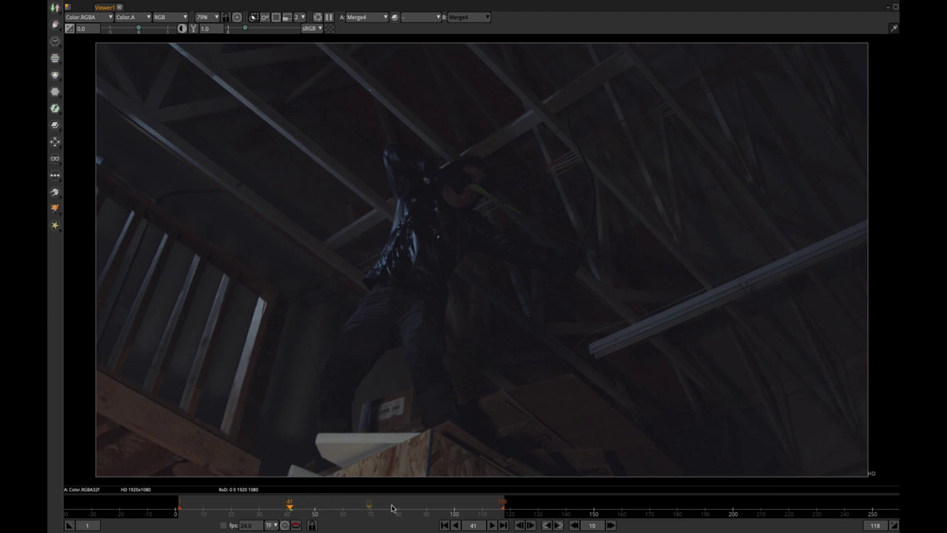
click(444, 525)
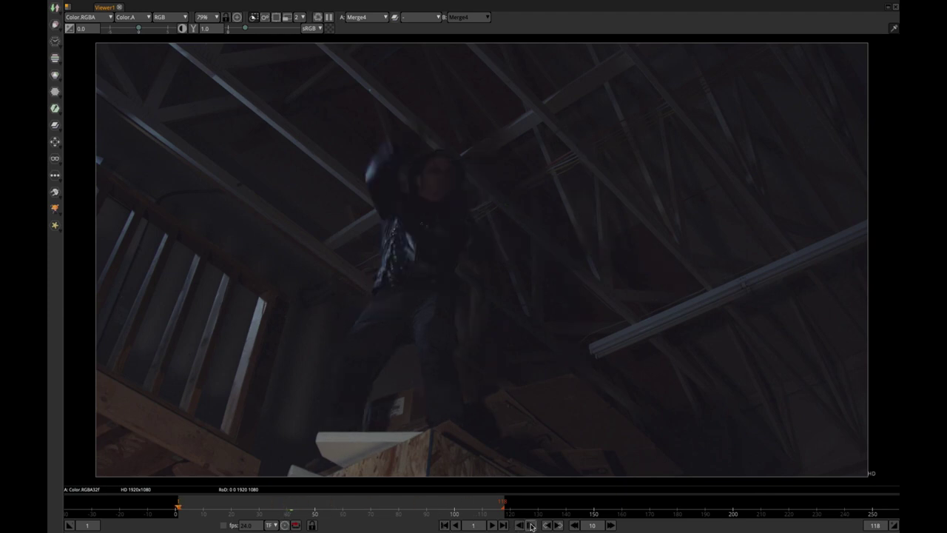
click(491, 525)
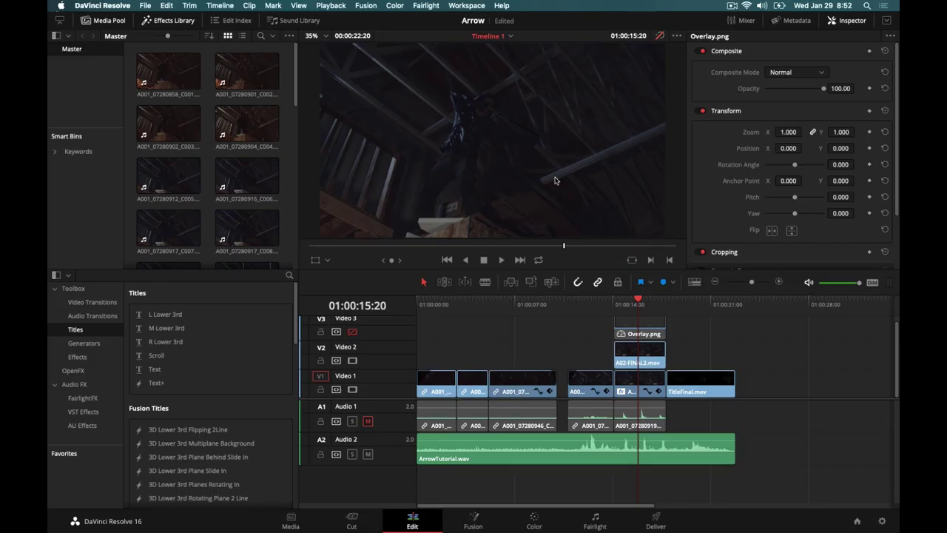
- In DaVinci Resolve, move the timeline playhead to 01:00:15:13 within the A02-FINAL2.mov clip and mute the Audio 2 track
click(617, 304)
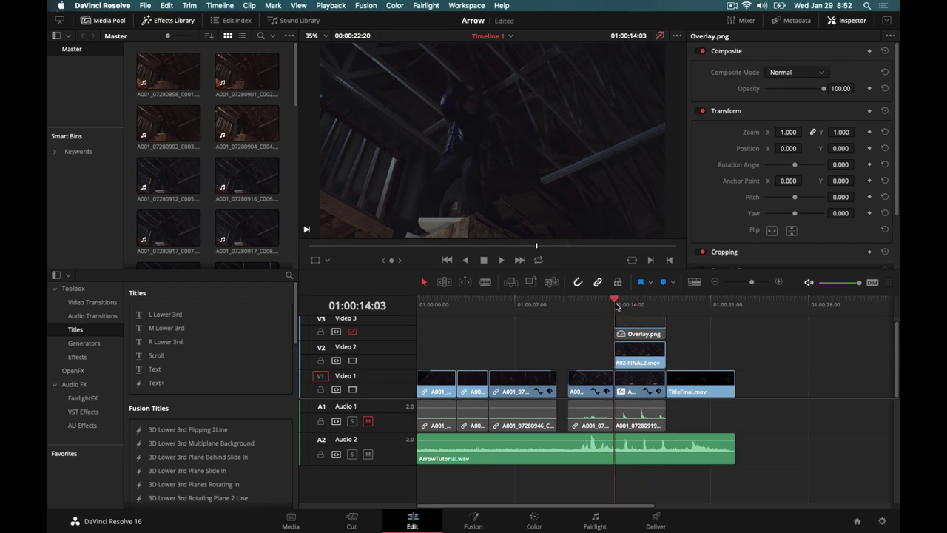
drag(616, 305, 635, 304)
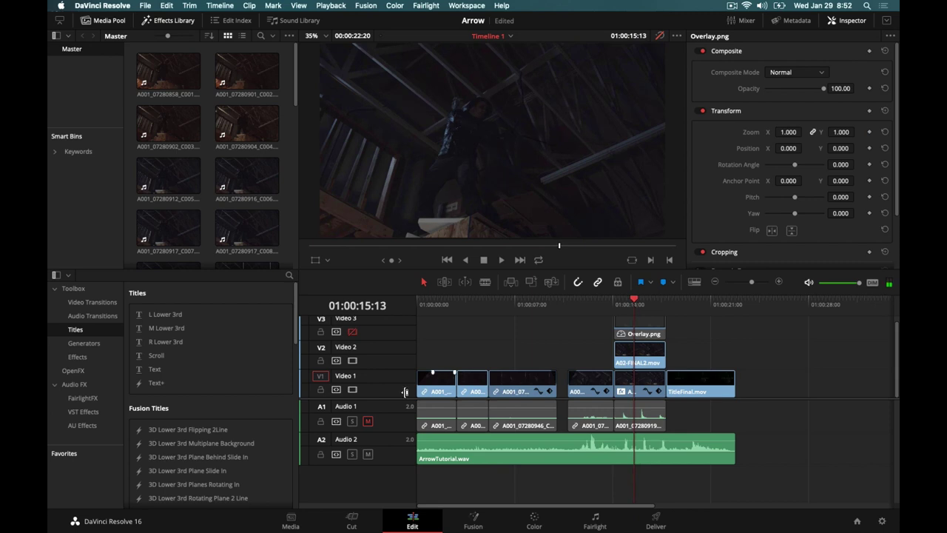
click(367, 453)
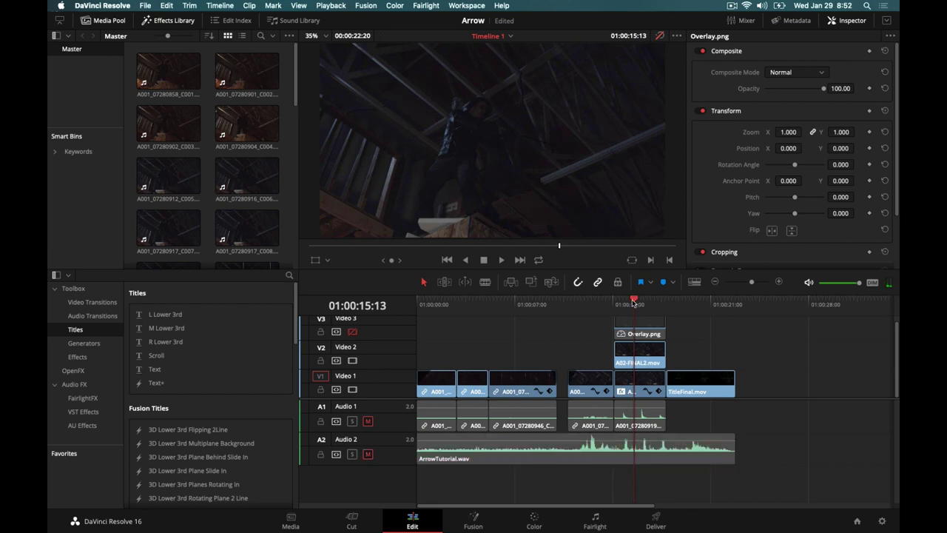
- Move the playhead to 01:00:15:19 and turn the color grades on in the timeline viewer
drag(634, 301, 638, 304)
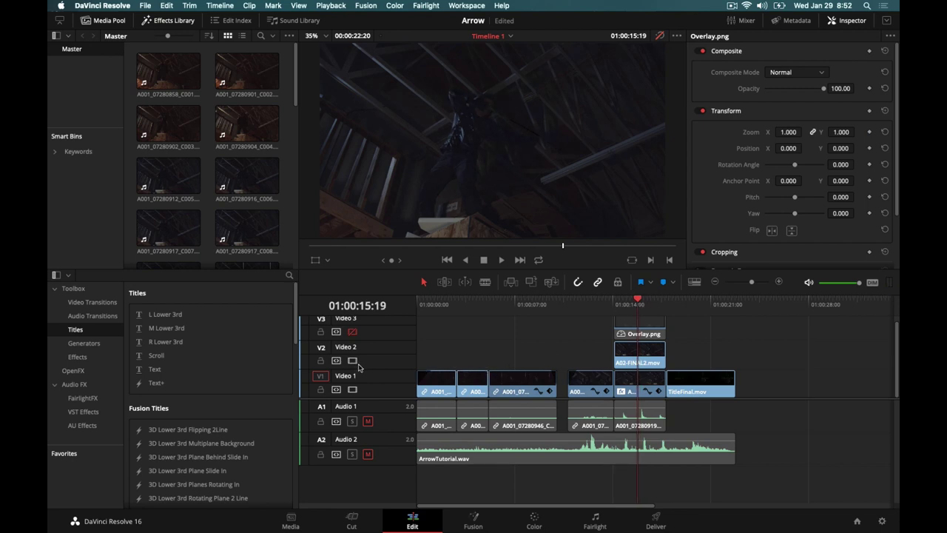
click(661, 37)
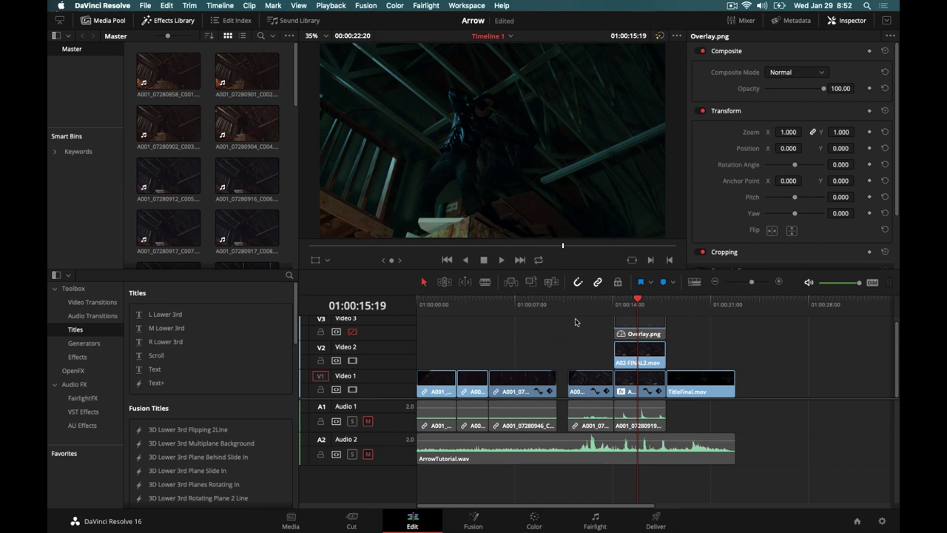
- Examine the A02-FINAL2.mov clip's grade on the Color page, going through nodes 01 to 05 with Highlight enabled
click(634, 357)
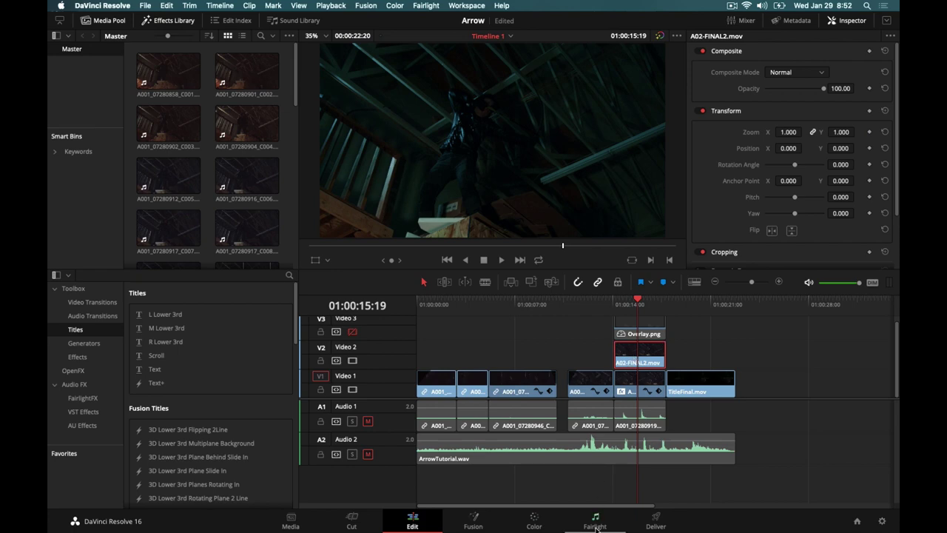
click(534, 524)
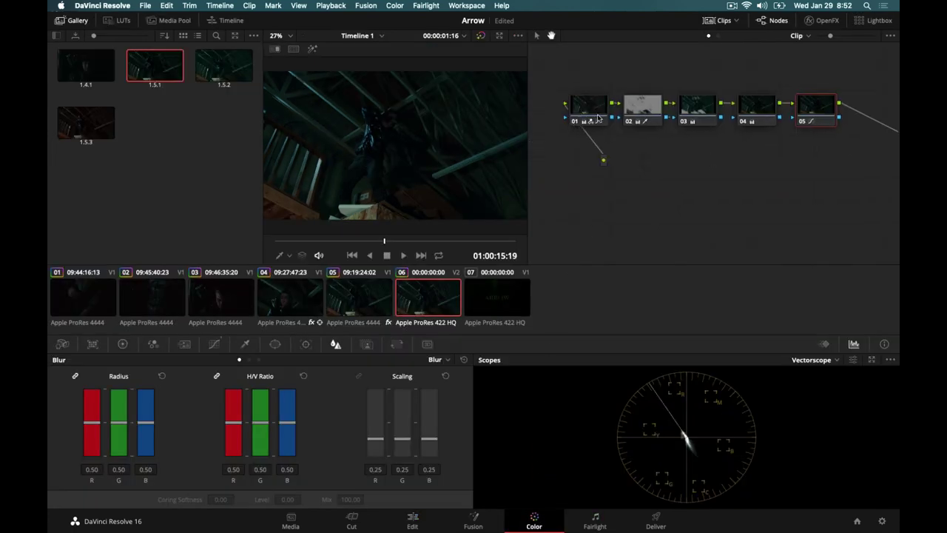
click(597, 107)
click(641, 109)
click(312, 49)
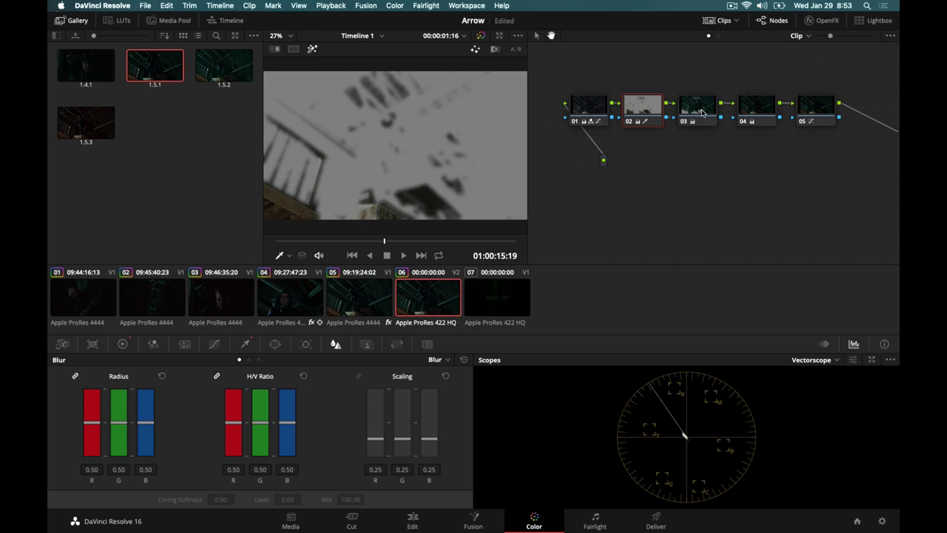
click(702, 112)
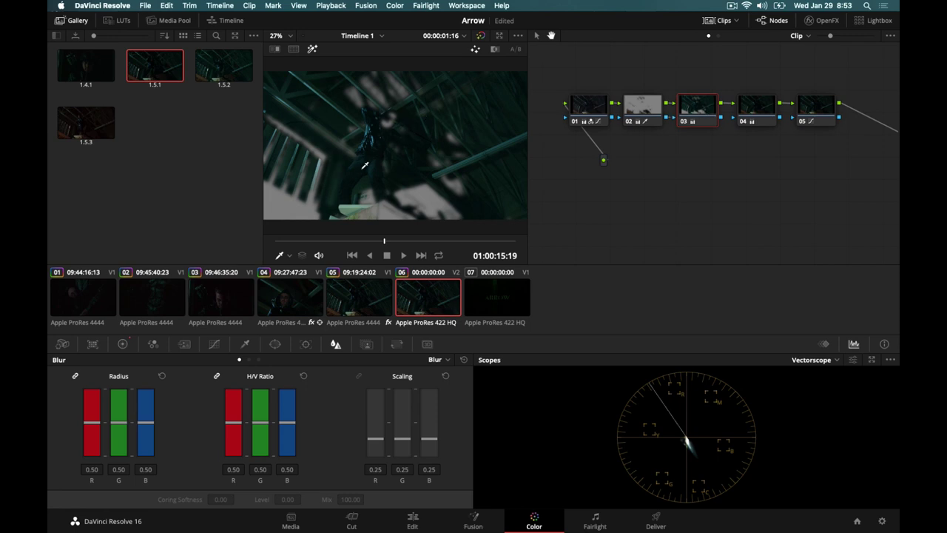
click(756, 108)
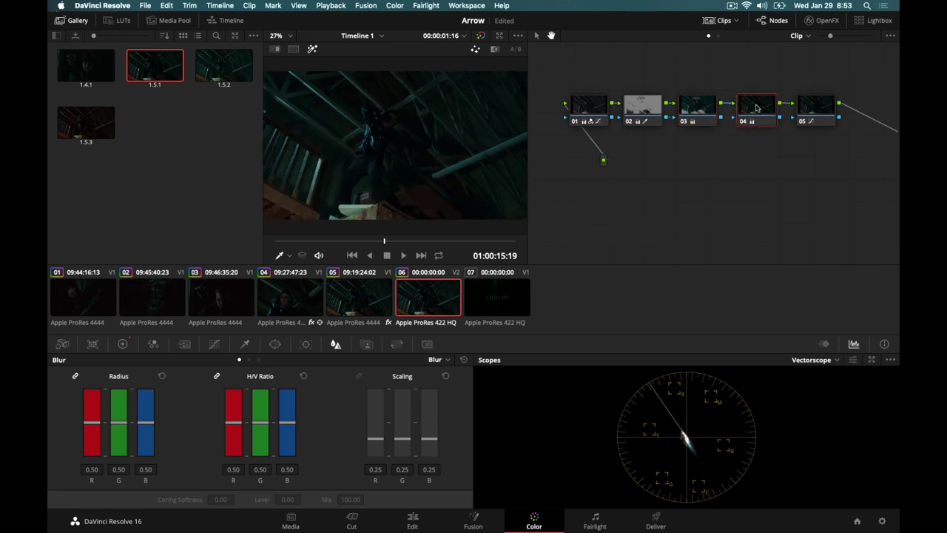
click(814, 116)
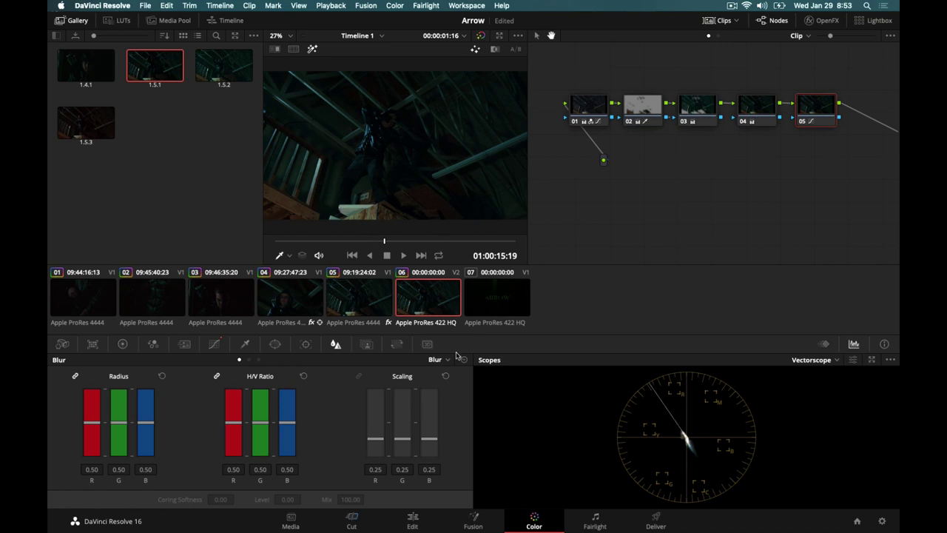
- Return to the Edit page and enable the Video 3 track holding Overlay.png
click(413, 524)
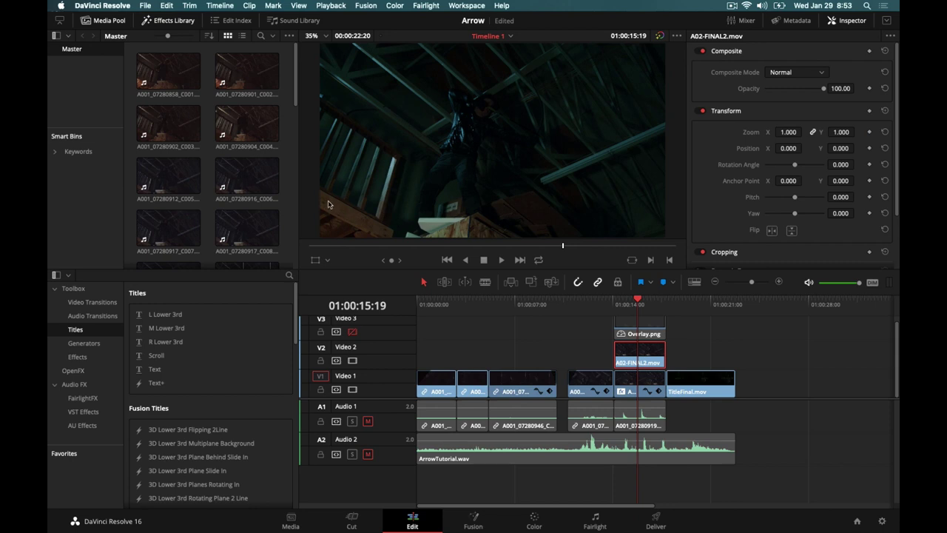
click(352, 332)
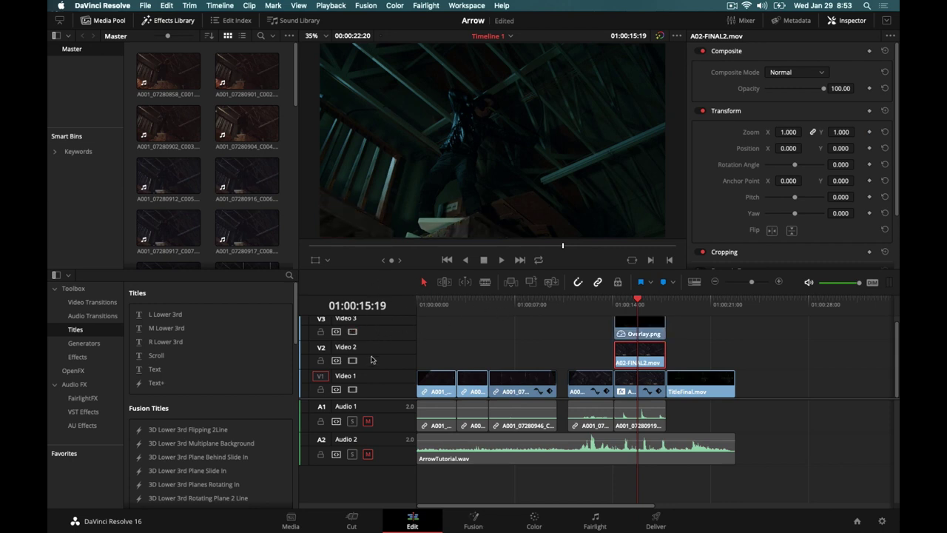
- View Overlay.png on its own by disabling the Video 2 and Video 1 tracks, and re-enable both tracks
click(352, 361)
click(353, 389)
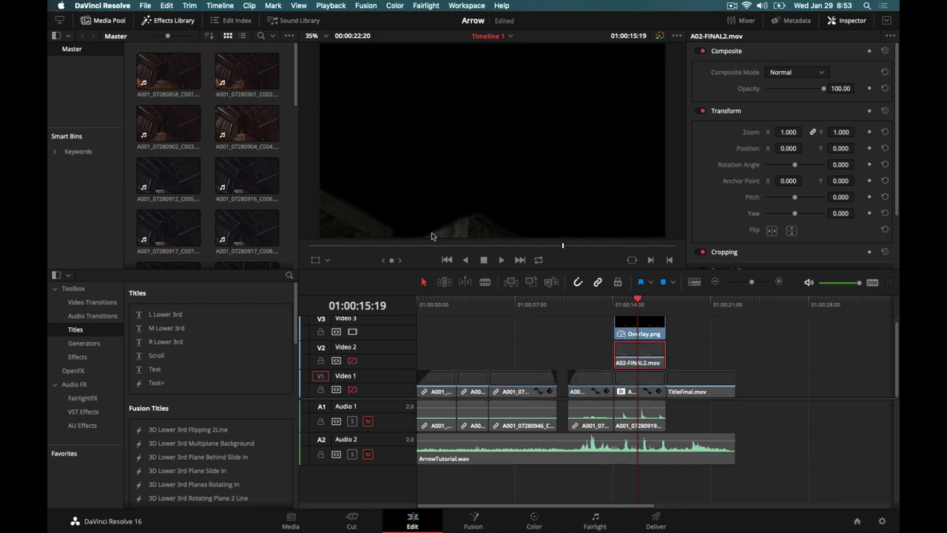
click(352, 360)
click(353, 390)
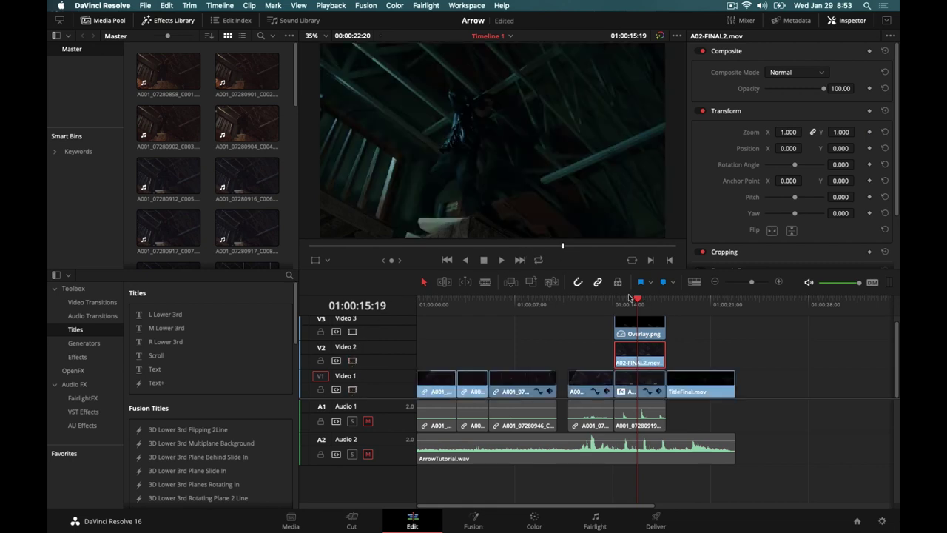
- Play the graded shot with its overlay from the start of the A02-FINAL2.mov clip and stop at 01:00:16:01
mouse_move(629, 298)
mouse_down()
mouse_move(616, 303)
mouse_move(623, 307)
mouse_up()
drag(630, 304, 613, 305)
key(space)
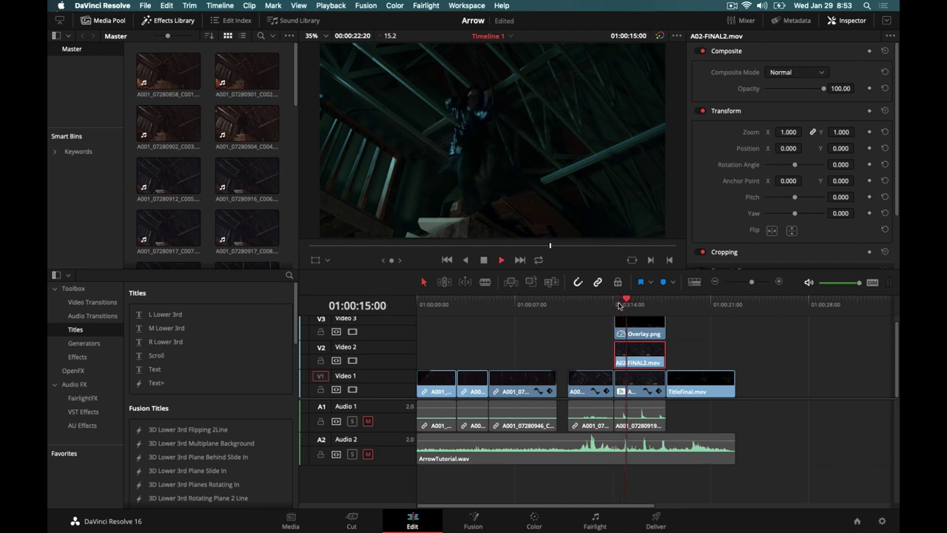
key(space)
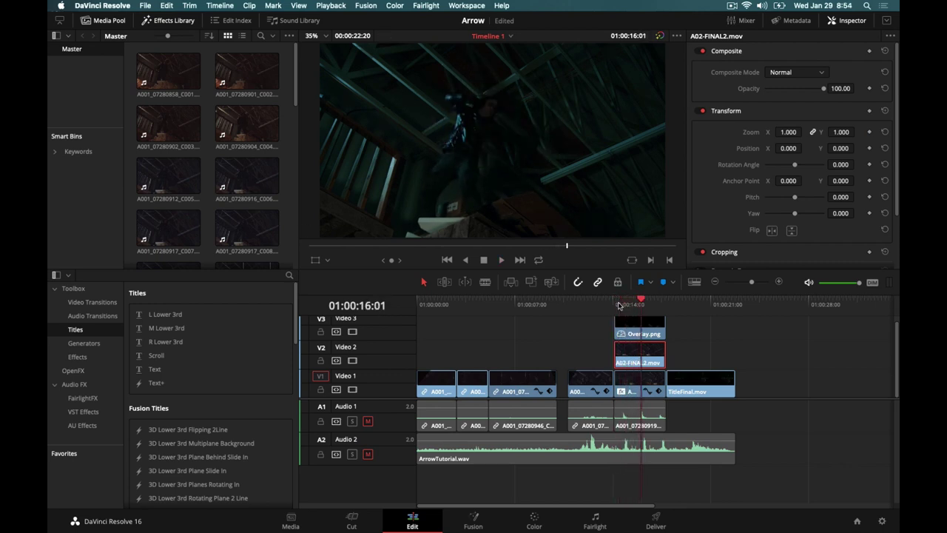